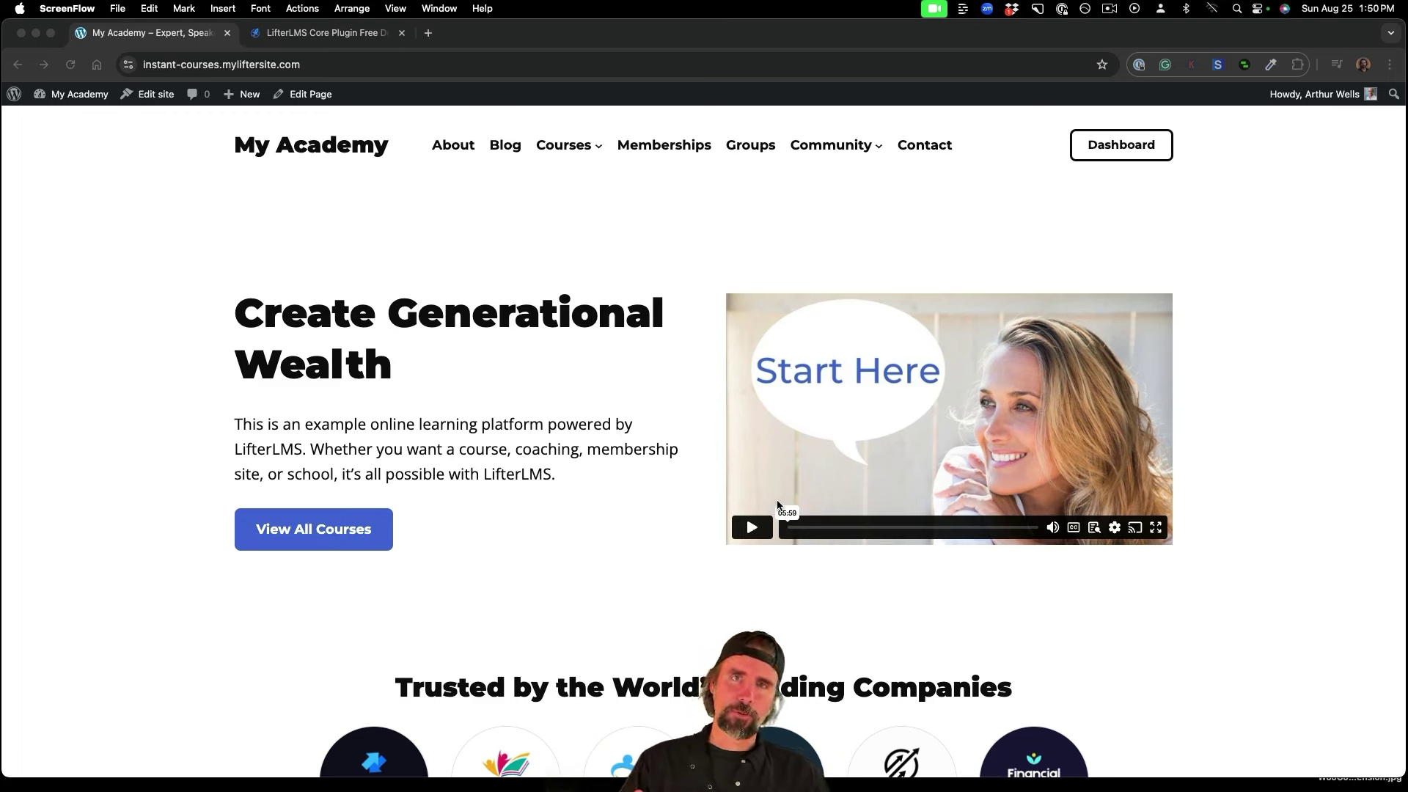
Bring Chrome into focus and go from the My Academy front page to its admin Dashboard.
{"action": "scroll", "coordinate": [530, 534], "scroll_direction": "down", "scroll_amount": 5}
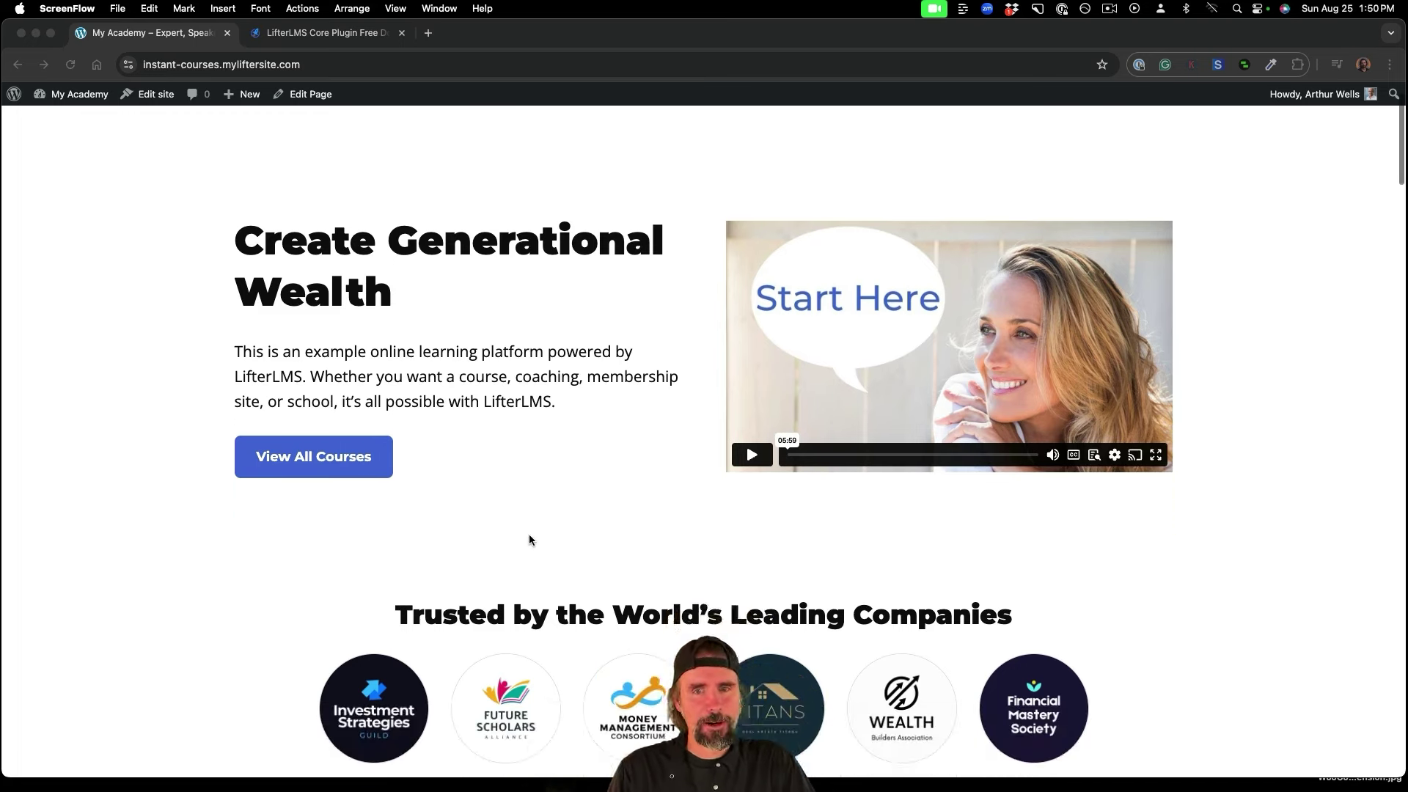
{"action": "scroll", "coordinate": [529, 533], "scroll_direction": "up", "scroll_amount": 5}
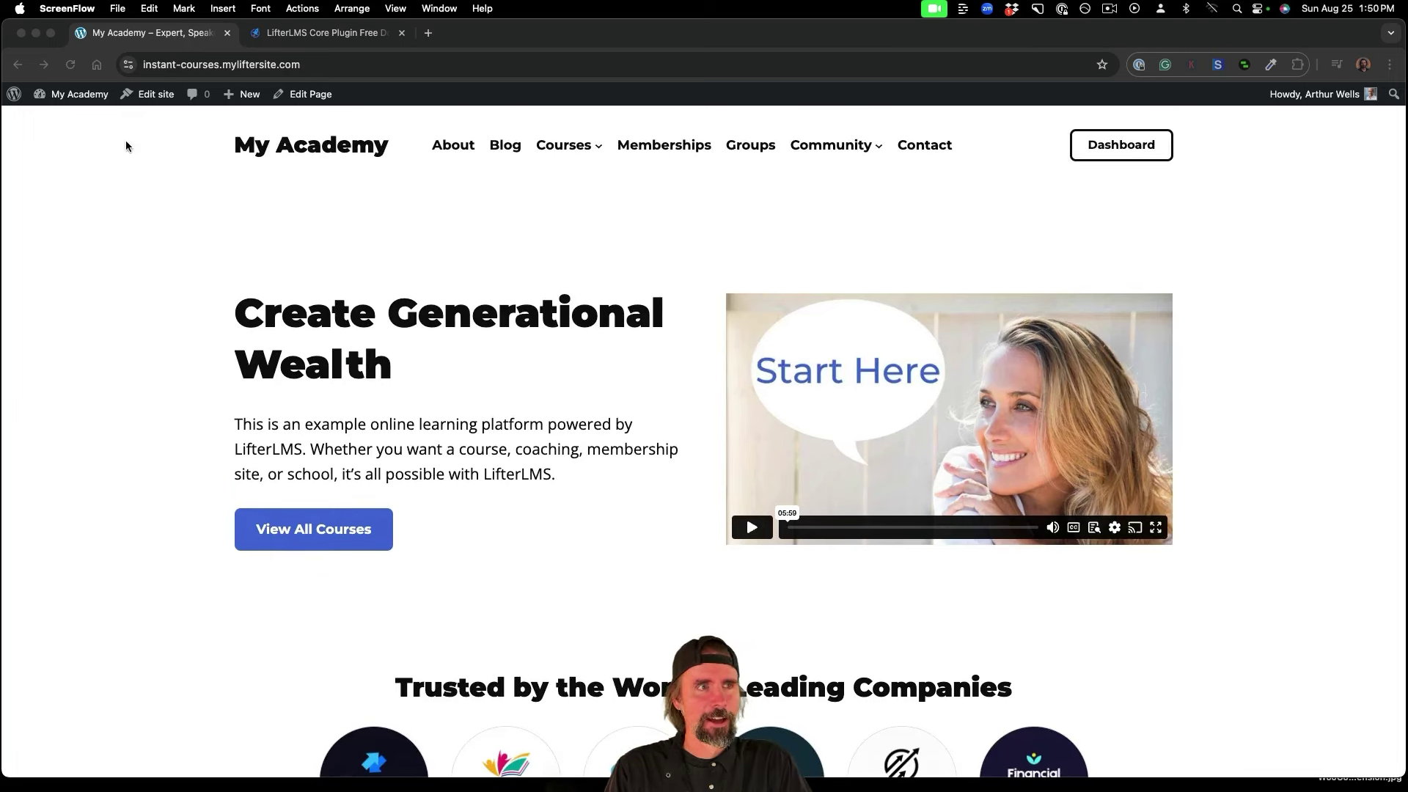
{"action": "left_click", "coordinate": [374, 226]}
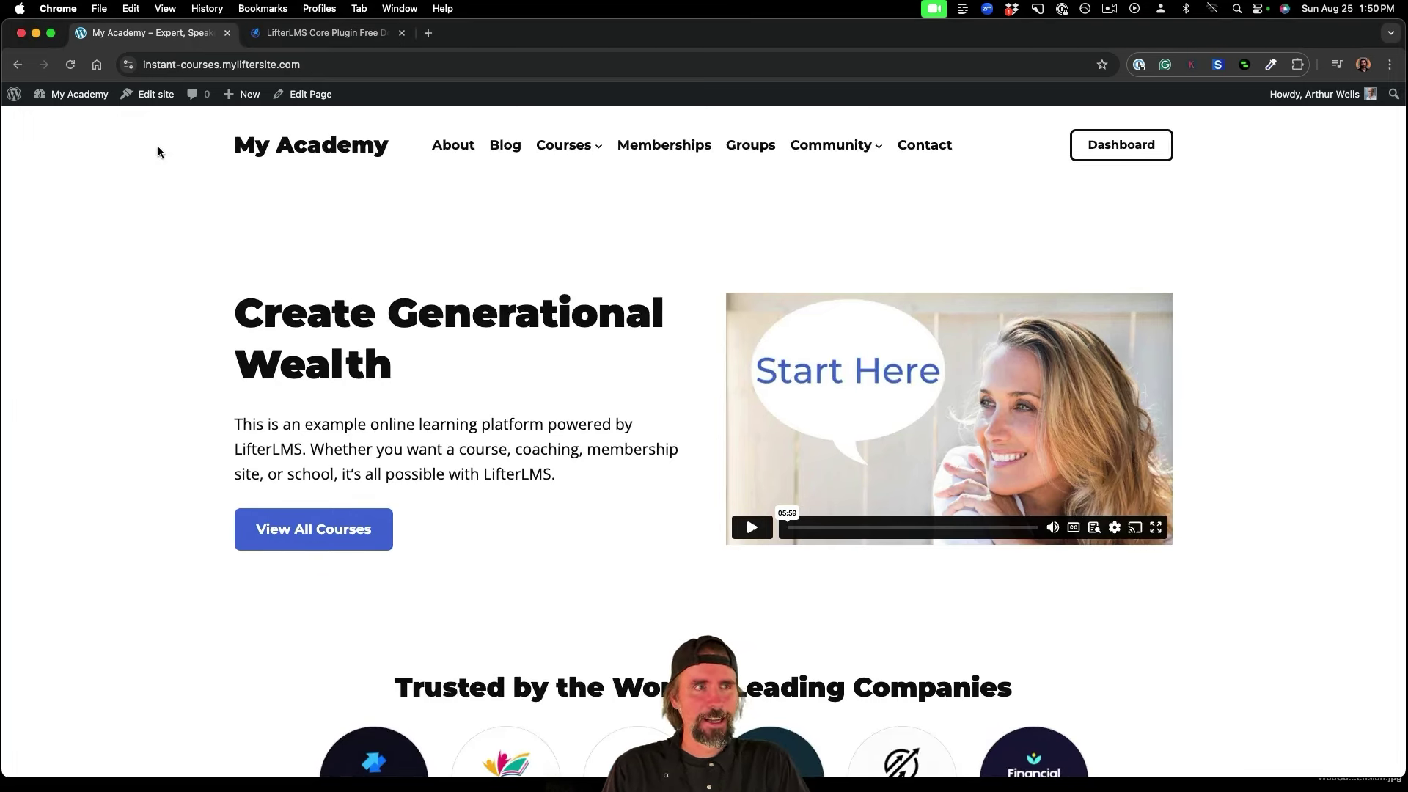
{"action": "mouse_move", "coordinate": [73, 95]}
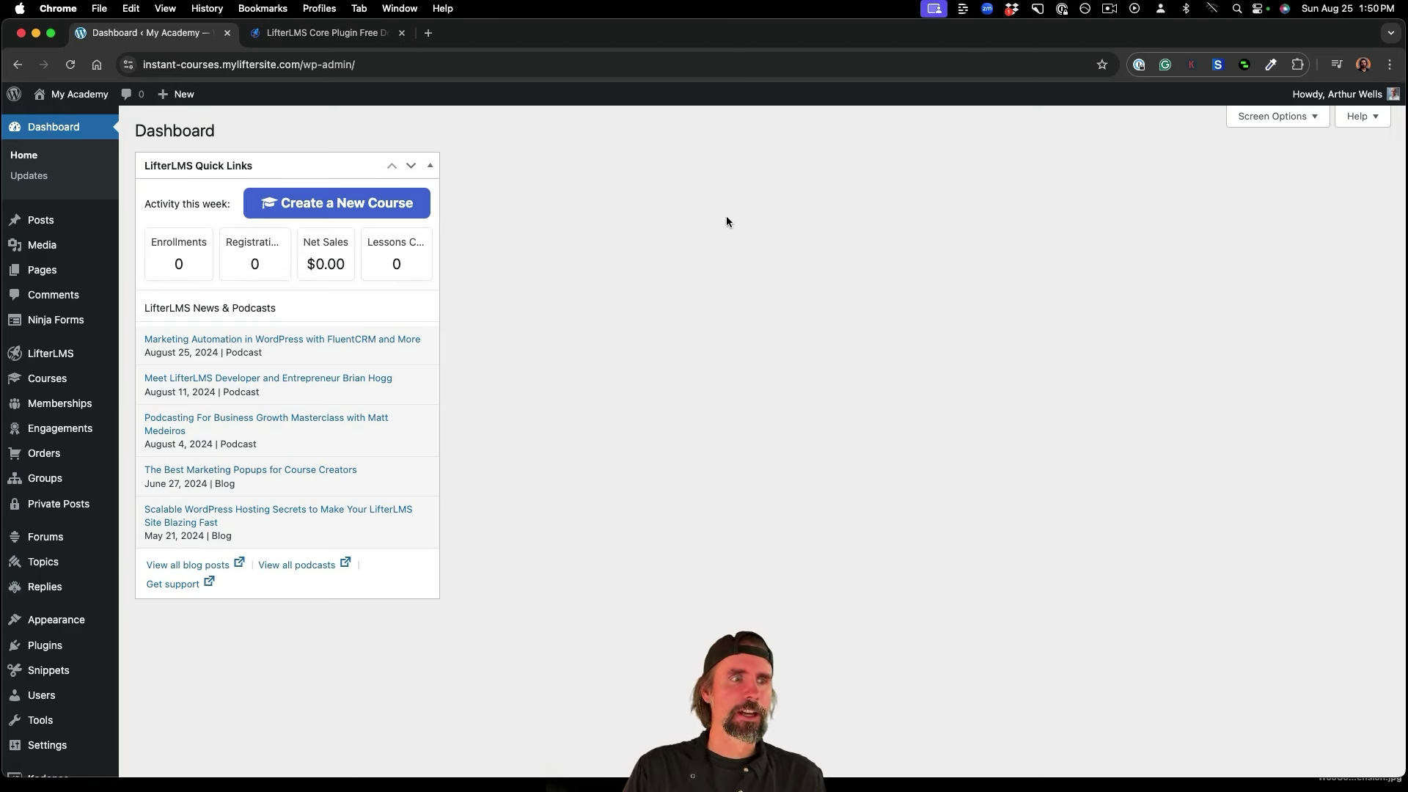
Open LifterLMS Import and scroll to templates like Morning Routine Mastery and Digital Entrepreneurship 101.
{"action": "mouse_move", "coordinate": [55, 357]}
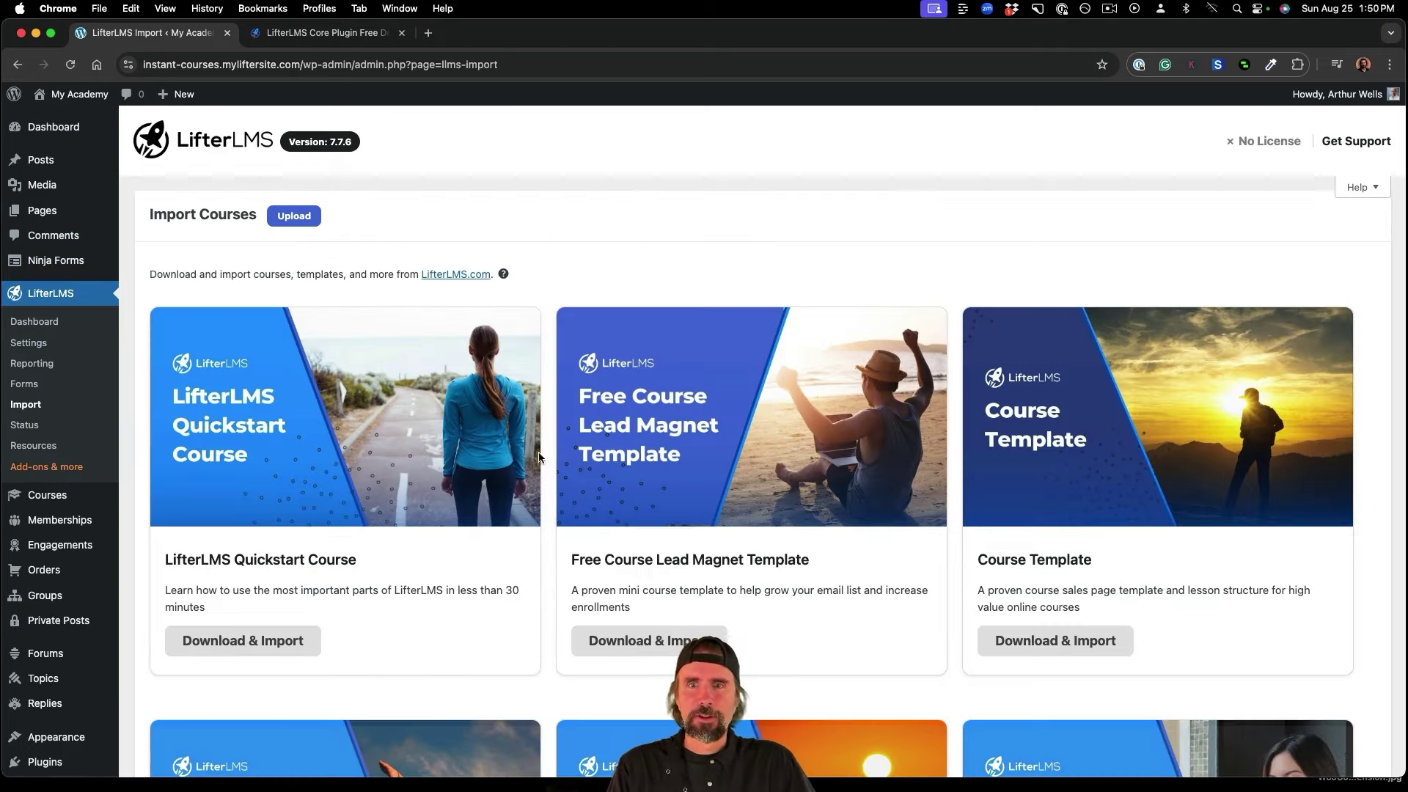
{"action": "scroll", "coordinate": [720, 492], "scroll_direction": "down", "scroll_amount": 5}
{"action": "scroll", "coordinate": [720, 489], "scroll_direction": "down", "scroll_amount": 4}
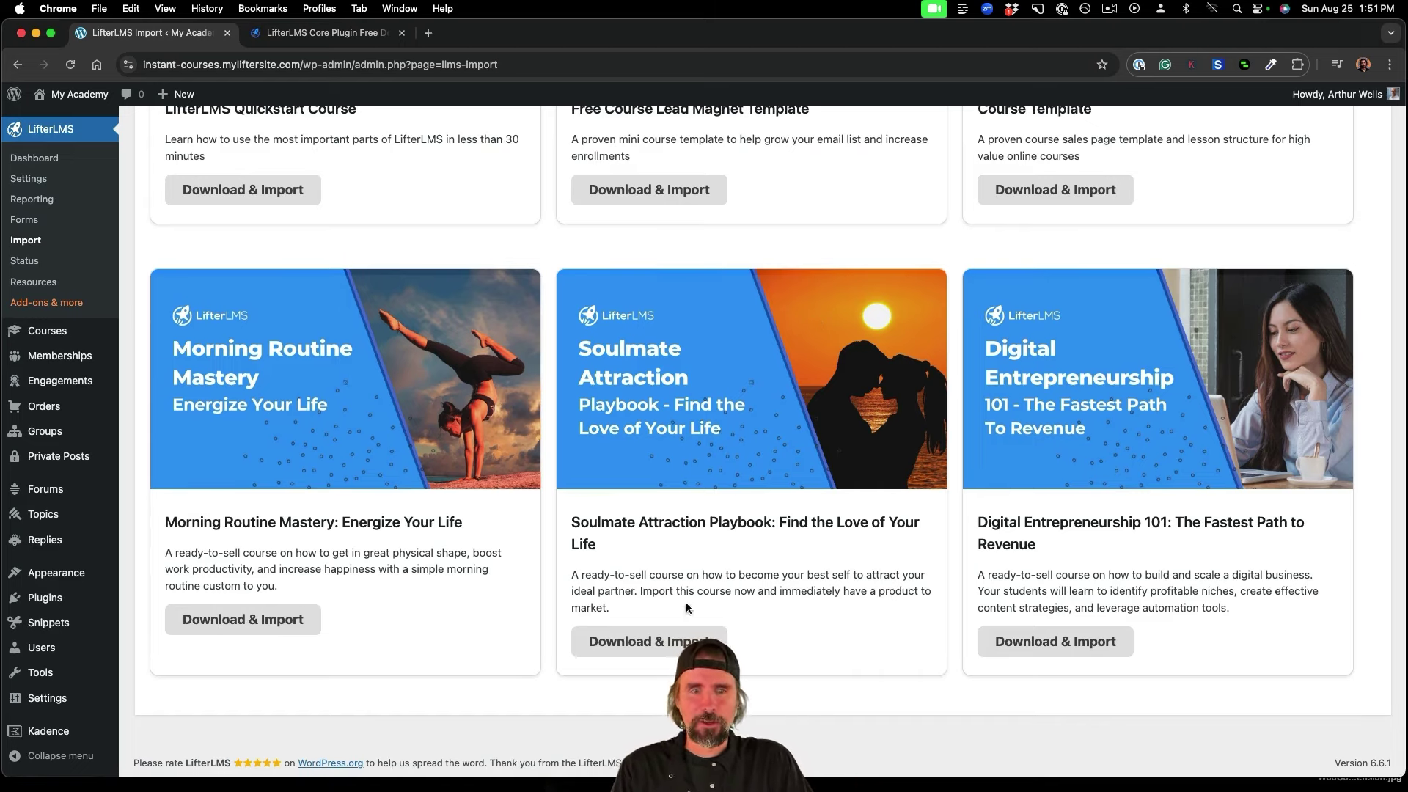
Import the Soulmate Attraction Playbook template and open the imported course in the editor.
{"action": "left_click", "coordinate": [661, 645]}
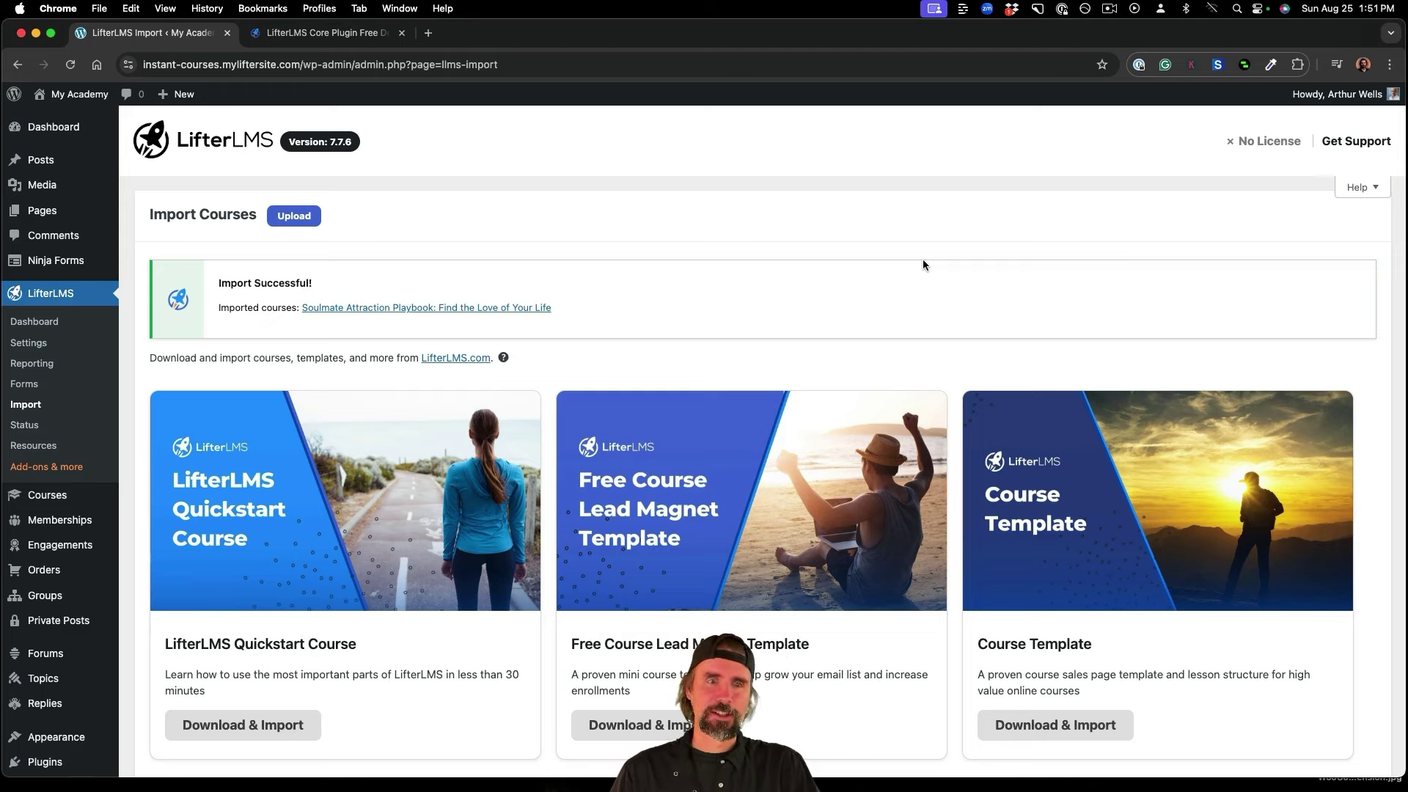
{"action": "left_click", "coordinate": [488, 311]}
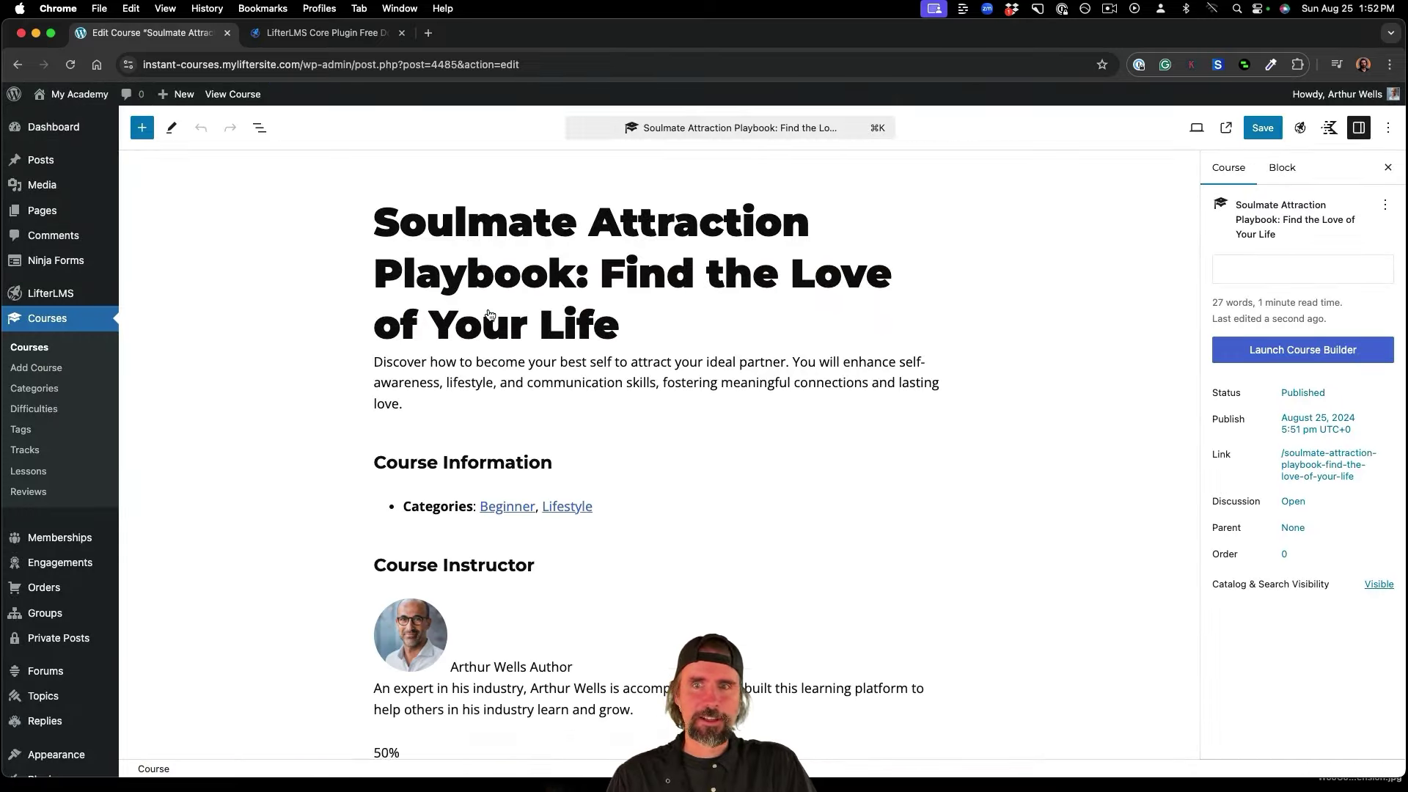
{"action": "scroll", "coordinate": [1057, 412], "scroll_direction": "down", "scroll_amount": 2}
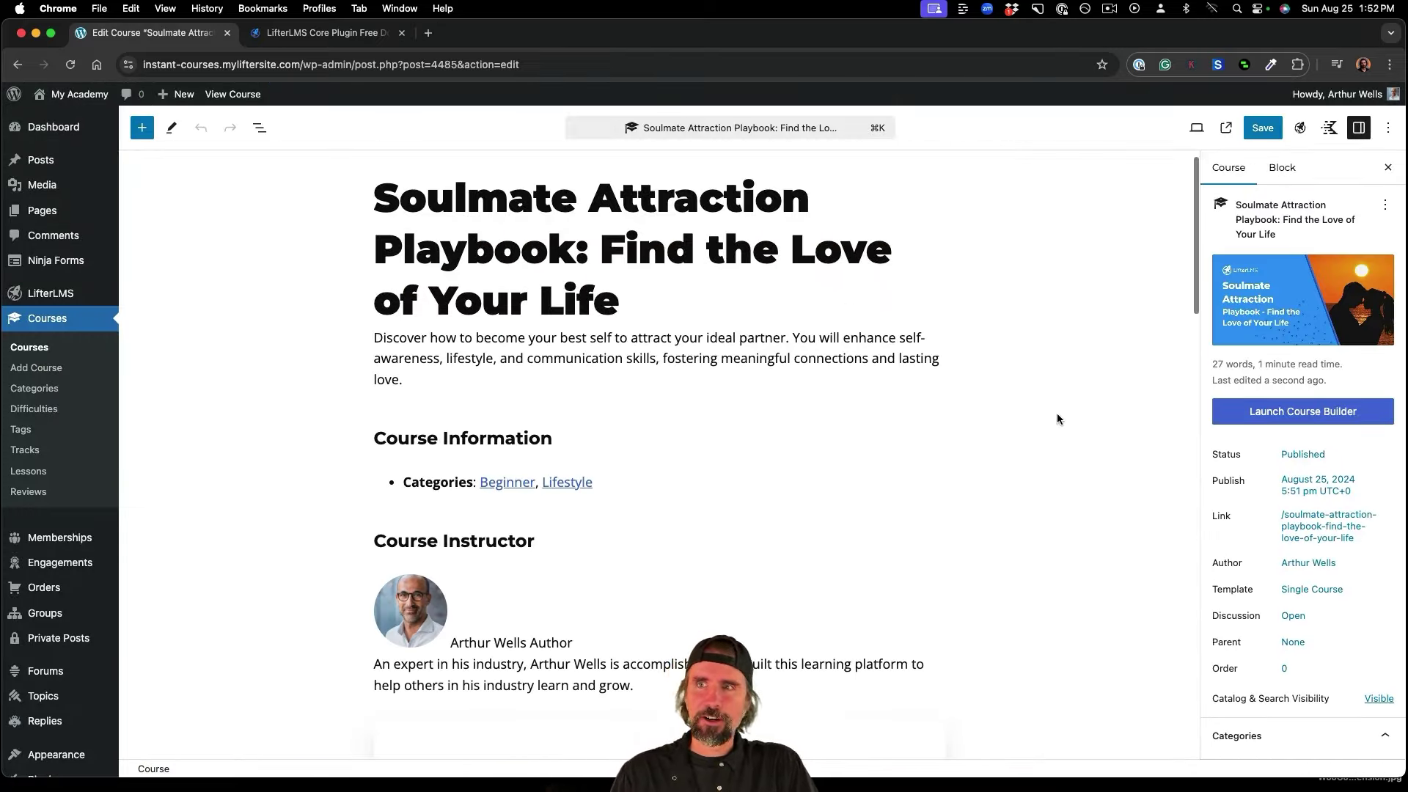
{"action": "scroll", "coordinate": [1057, 412], "scroll_direction": "up", "scroll_amount": 2}
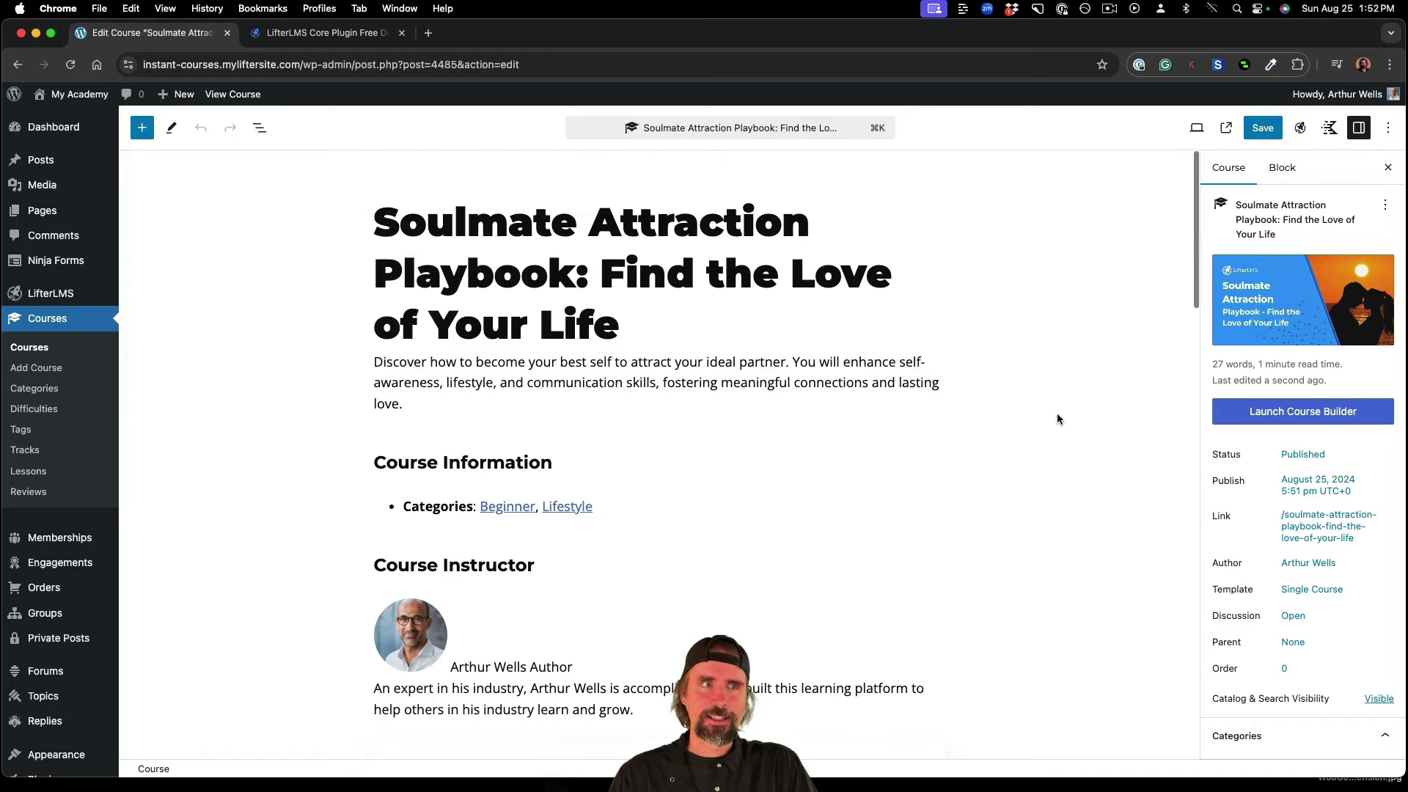
Preview the Soulmate Attraction Playbook course page as visitors see it.
{"action": "left_click", "coordinate": [233, 96]}
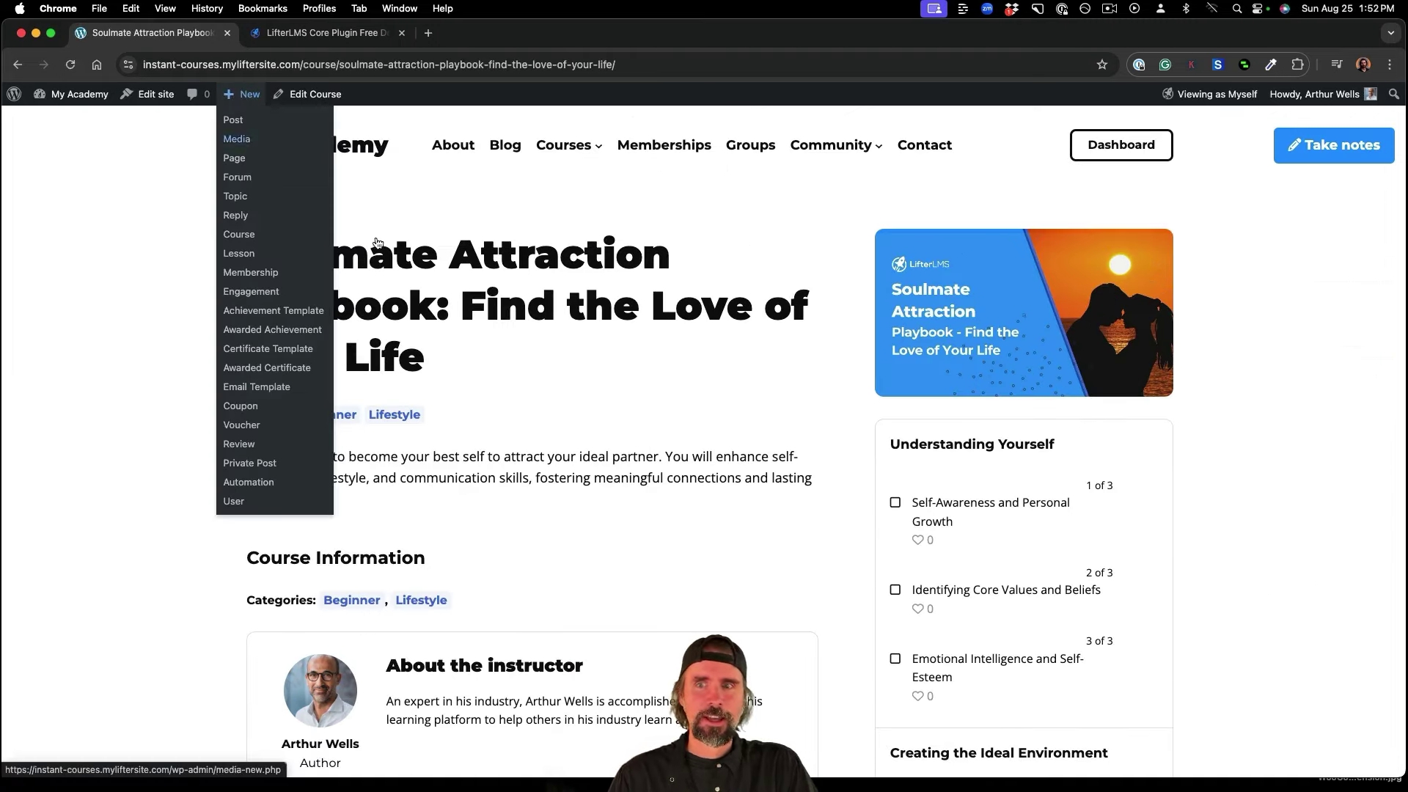
{"action": "scroll", "coordinate": [842, 651], "scroll_direction": "down", "scroll_amount": 1}
{"action": "scroll", "coordinate": [842, 651], "scroll_direction": "down", "scroll_amount": 10}
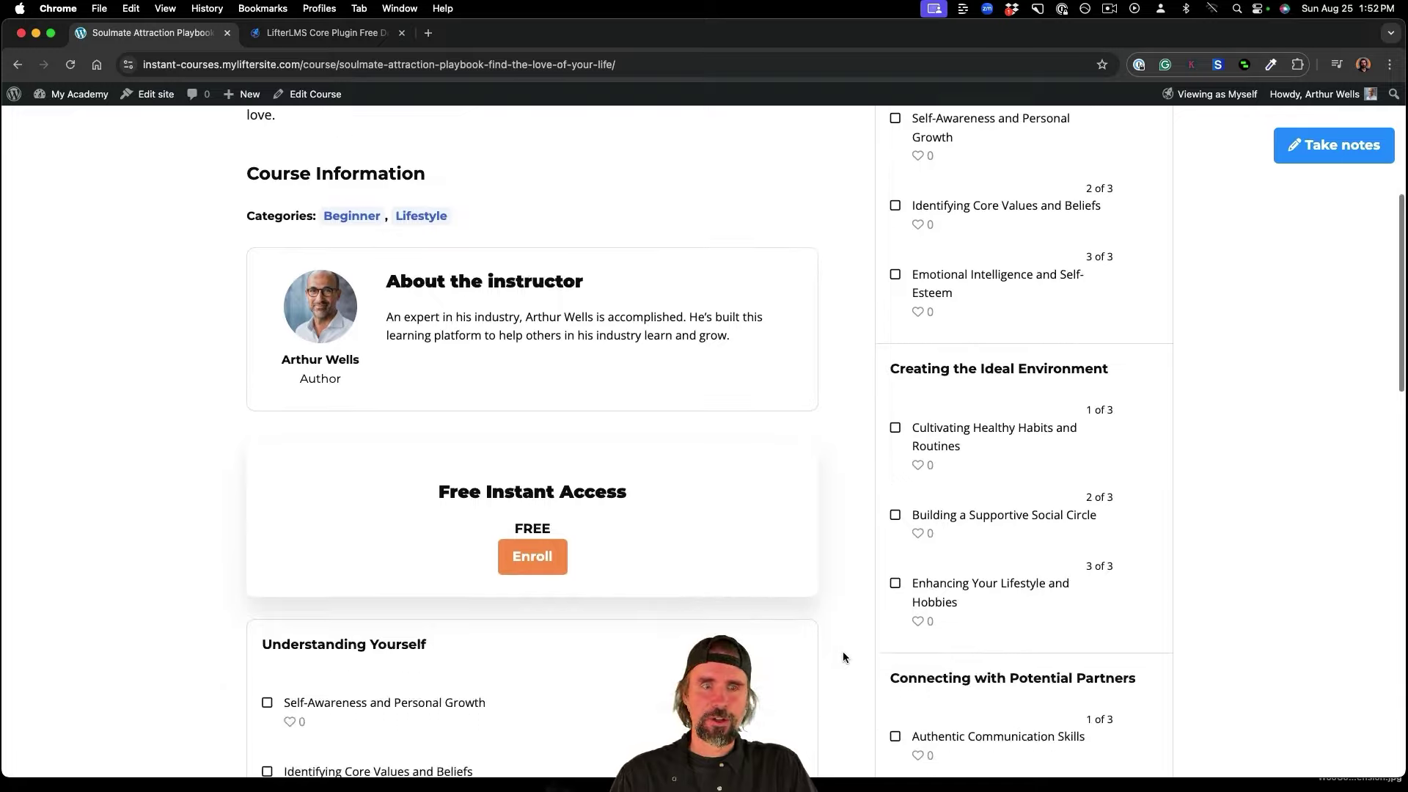
{"action": "scroll", "coordinate": [842, 651], "scroll_direction": "up", "scroll_amount": 2}
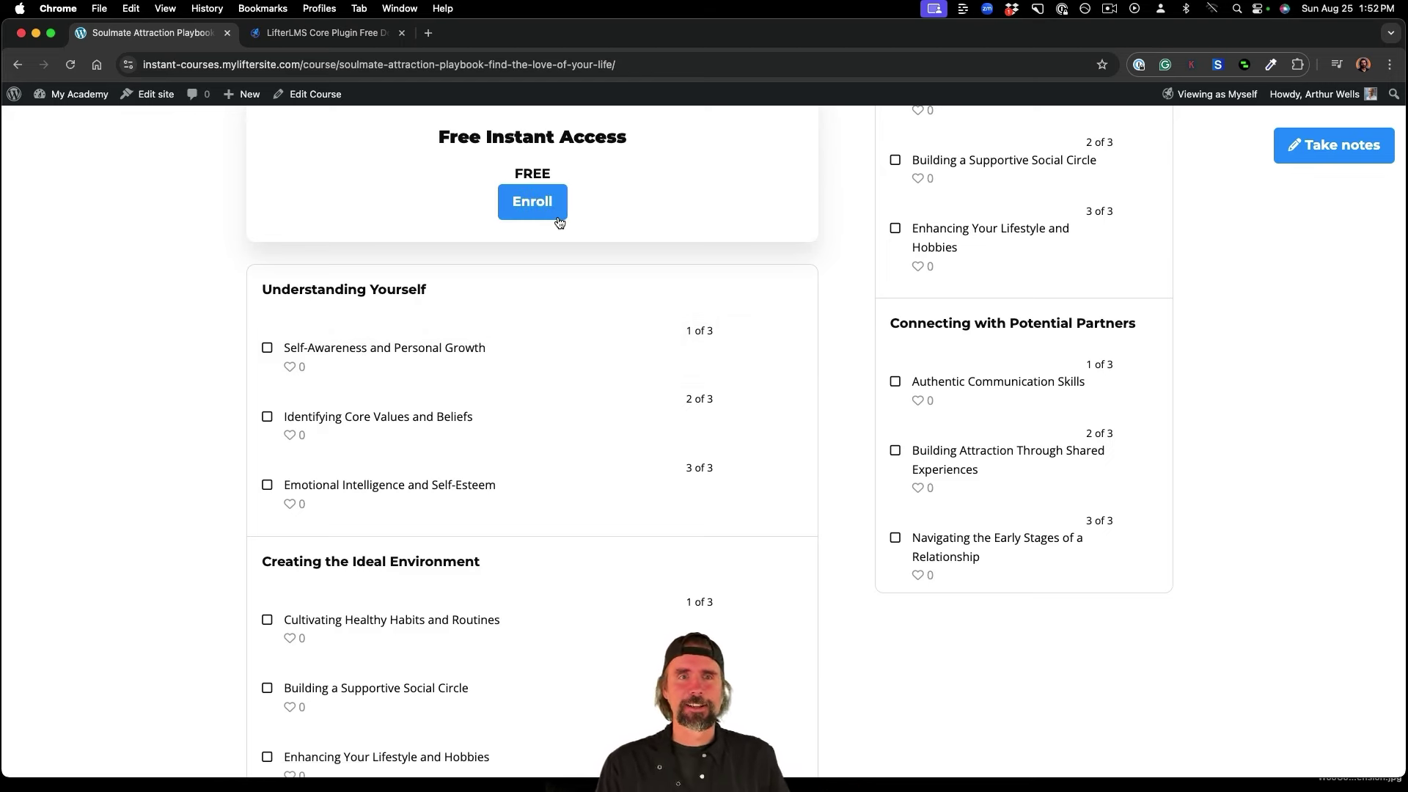
{"action": "scroll", "coordinate": [558, 221], "scroll_direction": "up", "scroll_amount": 5}
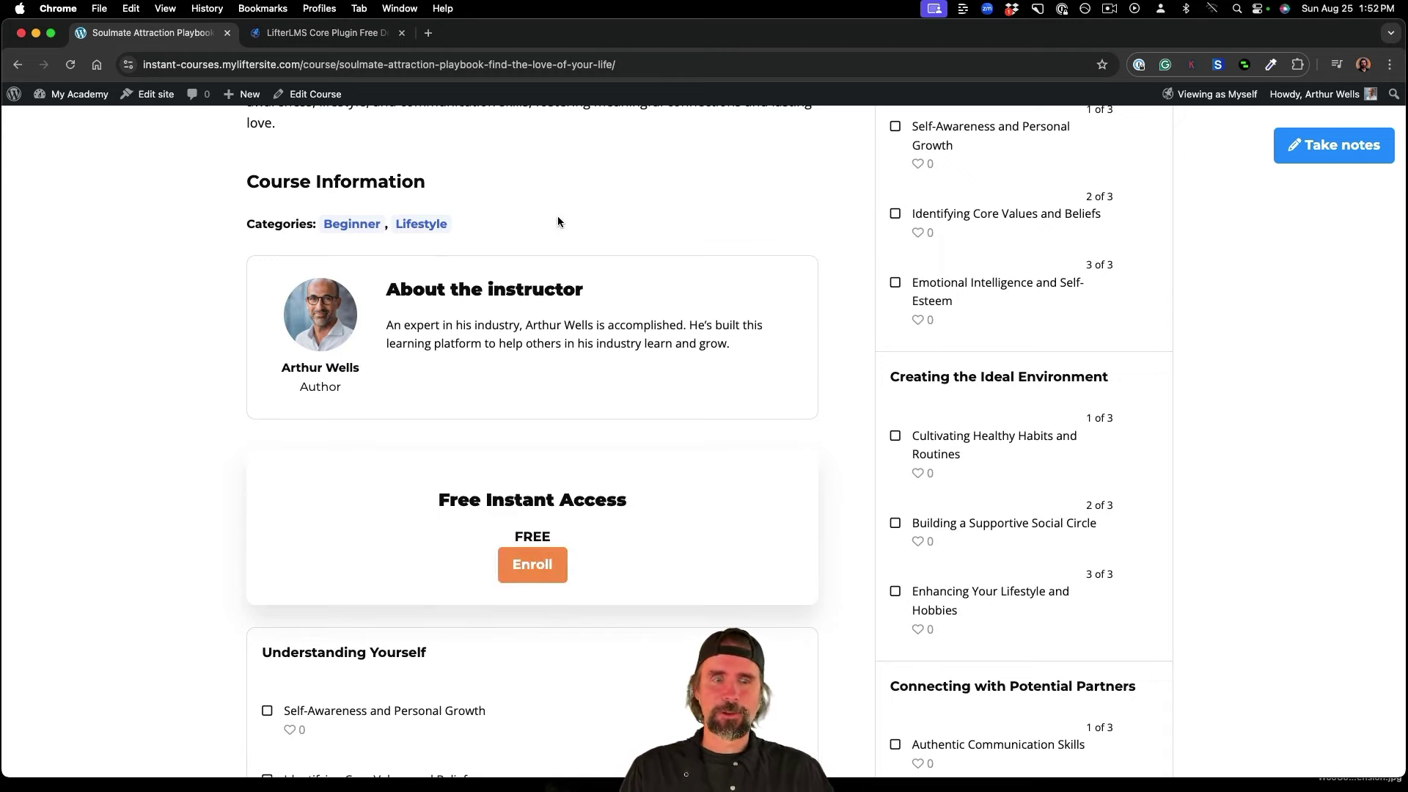
{"action": "scroll", "coordinate": [558, 221], "scroll_direction": "down", "scroll_amount": 1}
{"action": "scroll", "coordinate": [557, 220], "scroll_direction": "down", "scroll_amount": 1}
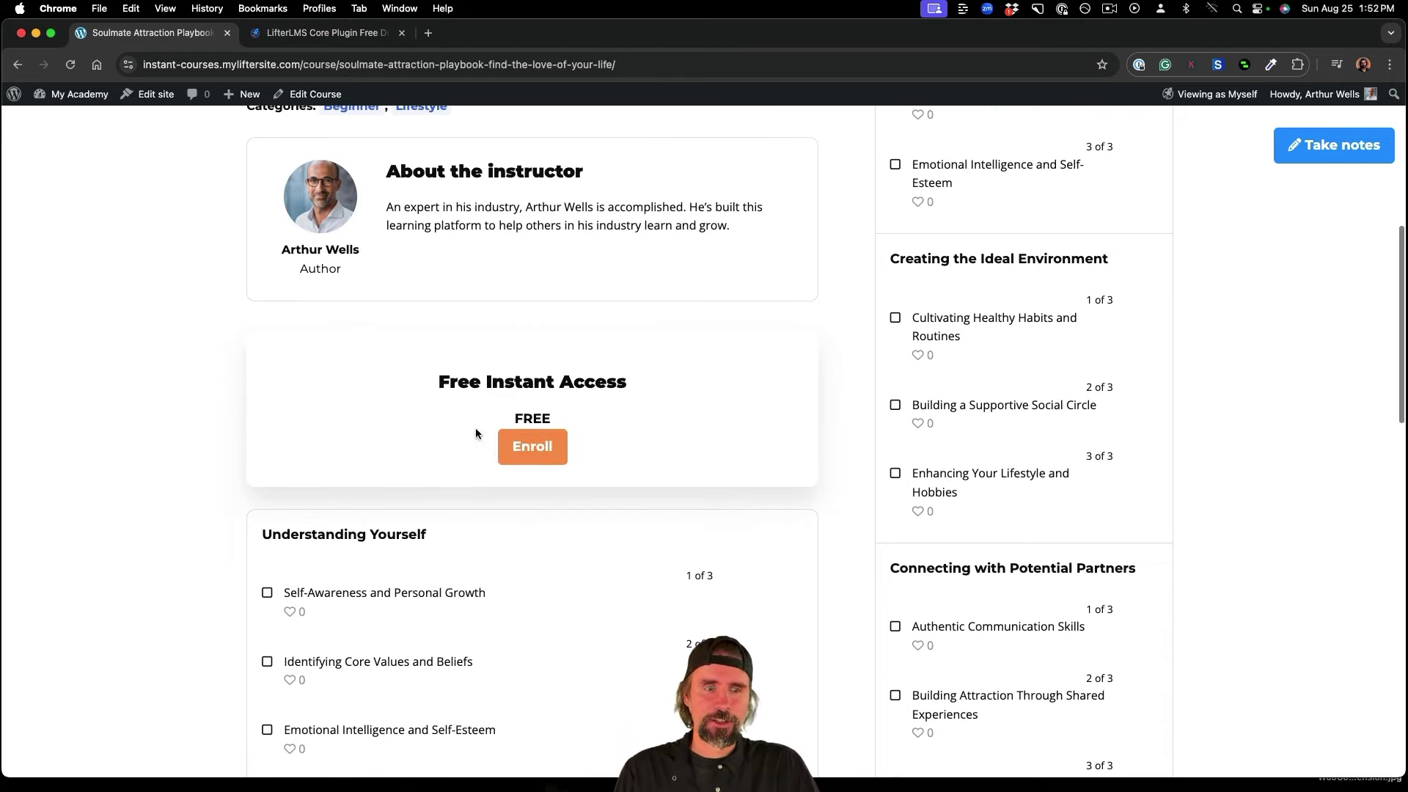
Open and read through the Self-Awareness and Personal Growth lesson on the site.
{"action": "left_click", "coordinate": [405, 590]}
{"action": "scroll", "coordinate": [407, 590], "scroll_direction": "down", "scroll_amount": 6}
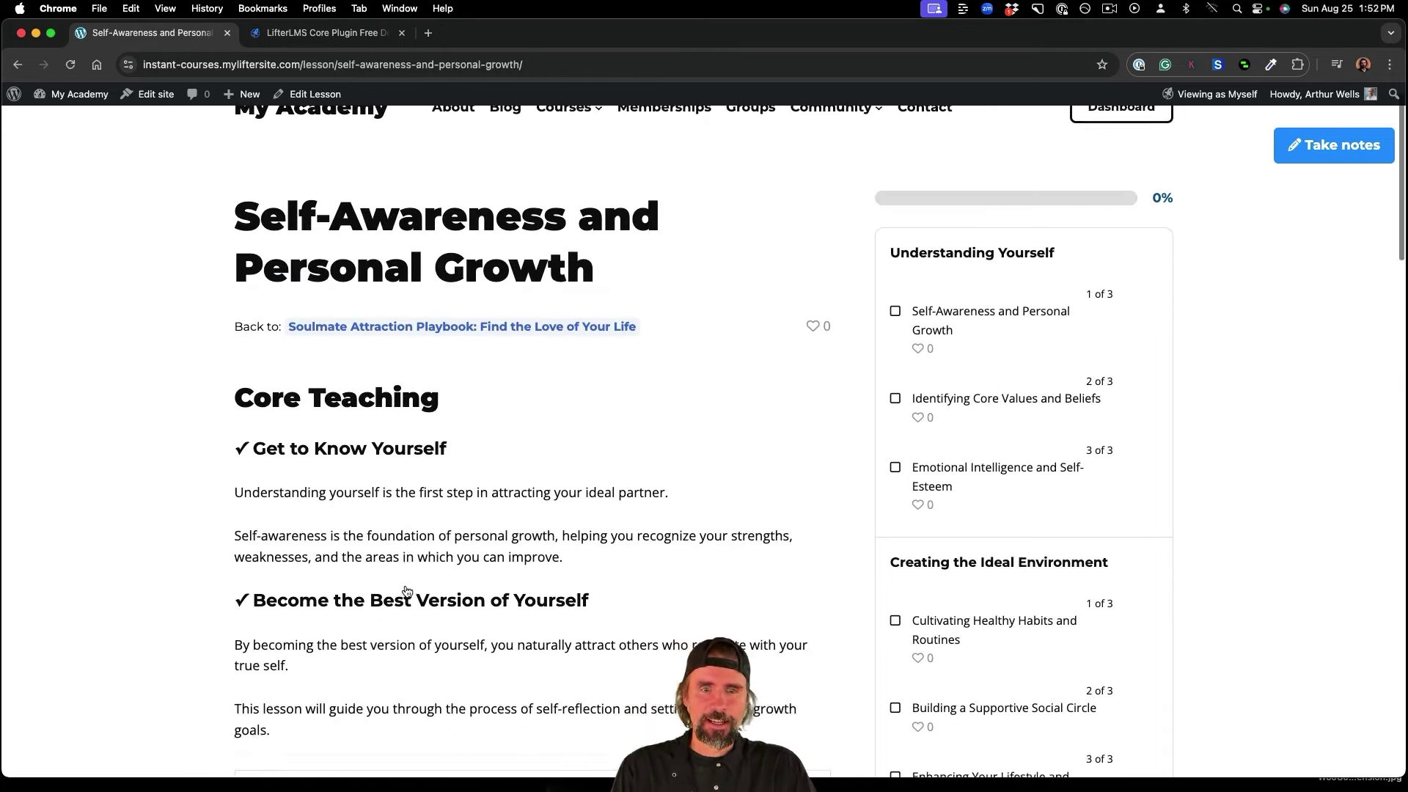
{"action": "scroll", "coordinate": [407, 591], "scroll_direction": "down", "scroll_amount": 9}
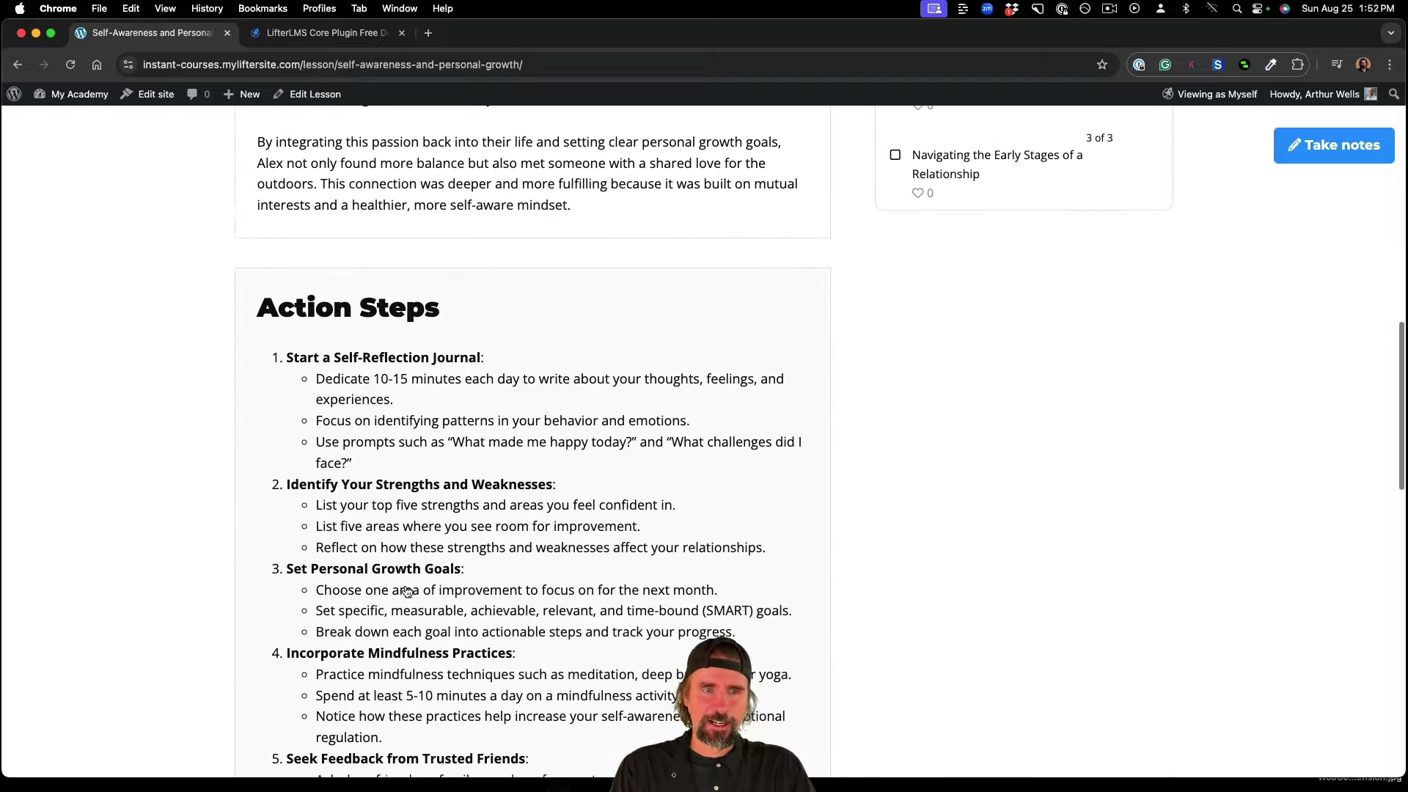
{"action": "scroll", "coordinate": [407, 591], "scroll_direction": "down", "scroll_amount": 3}
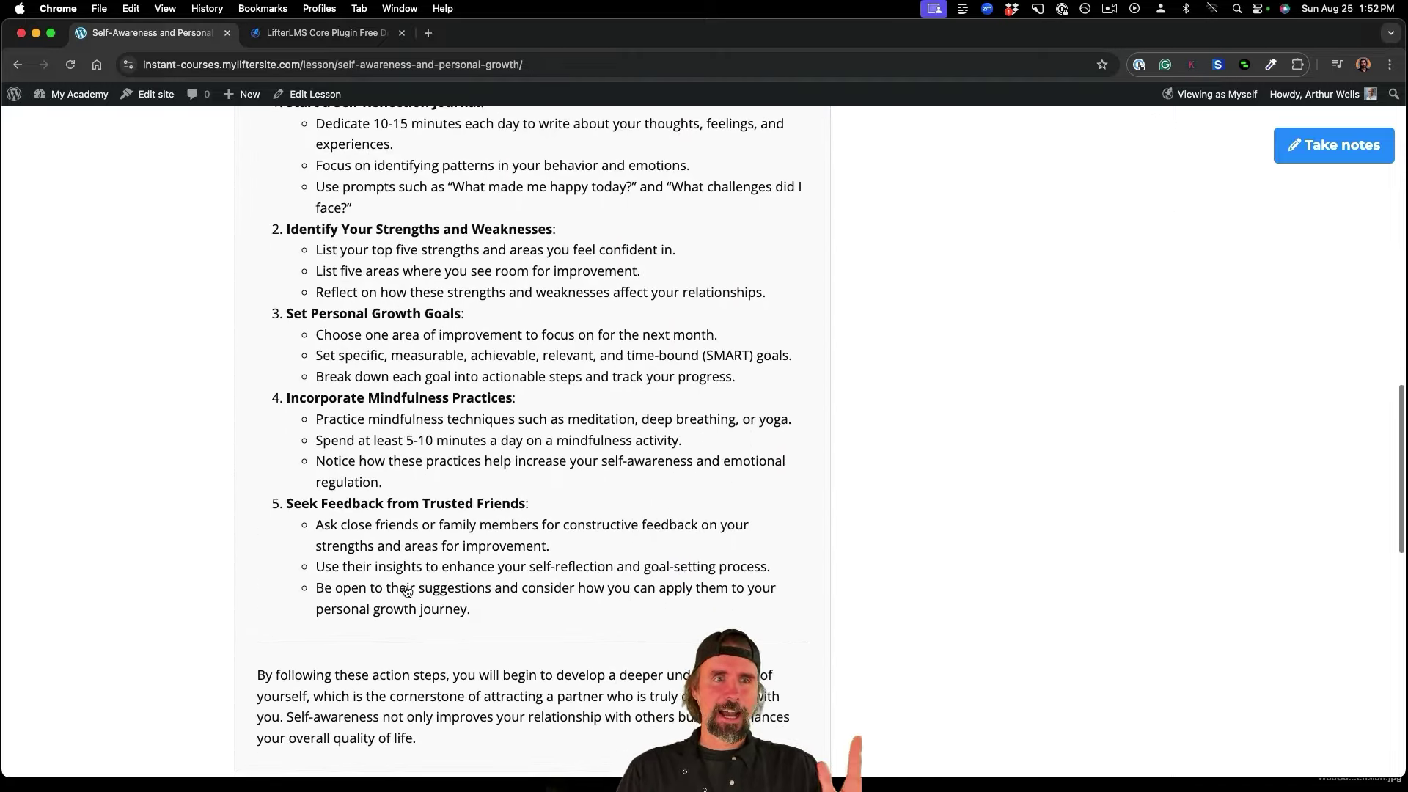
{"action": "scroll", "coordinate": [406, 591], "scroll_direction": "down", "scroll_amount": 2}
{"action": "scroll", "coordinate": [407, 591], "scroll_direction": "up", "scroll_amount": 12}
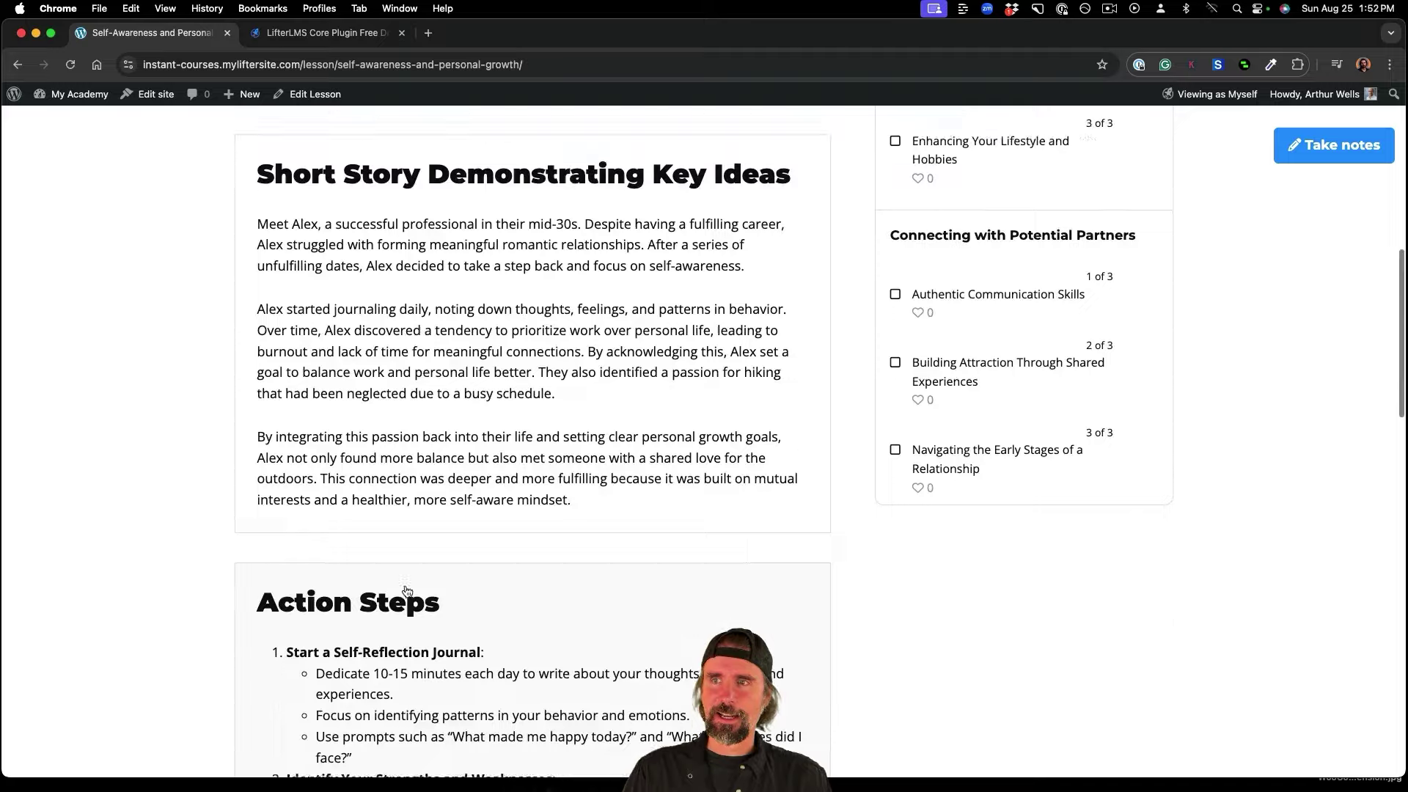
{"action": "scroll", "coordinate": [407, 591], "scroll_direction": "up", "scroll_amount": 6}
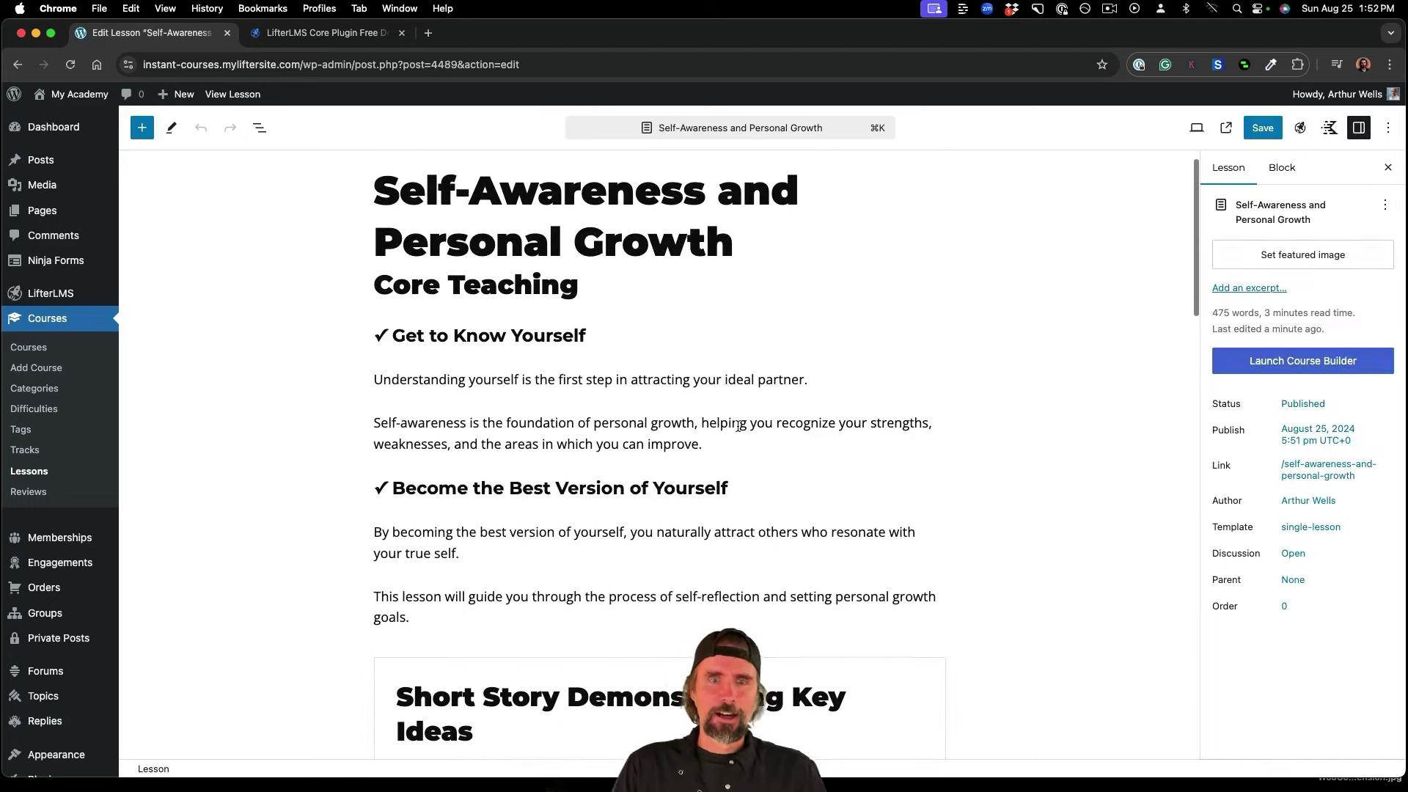
Inspect the lesson's List View outline, then place the caret after the Core Teaching heading.
{"action": "left_click", "coordinate": [739, 429]}
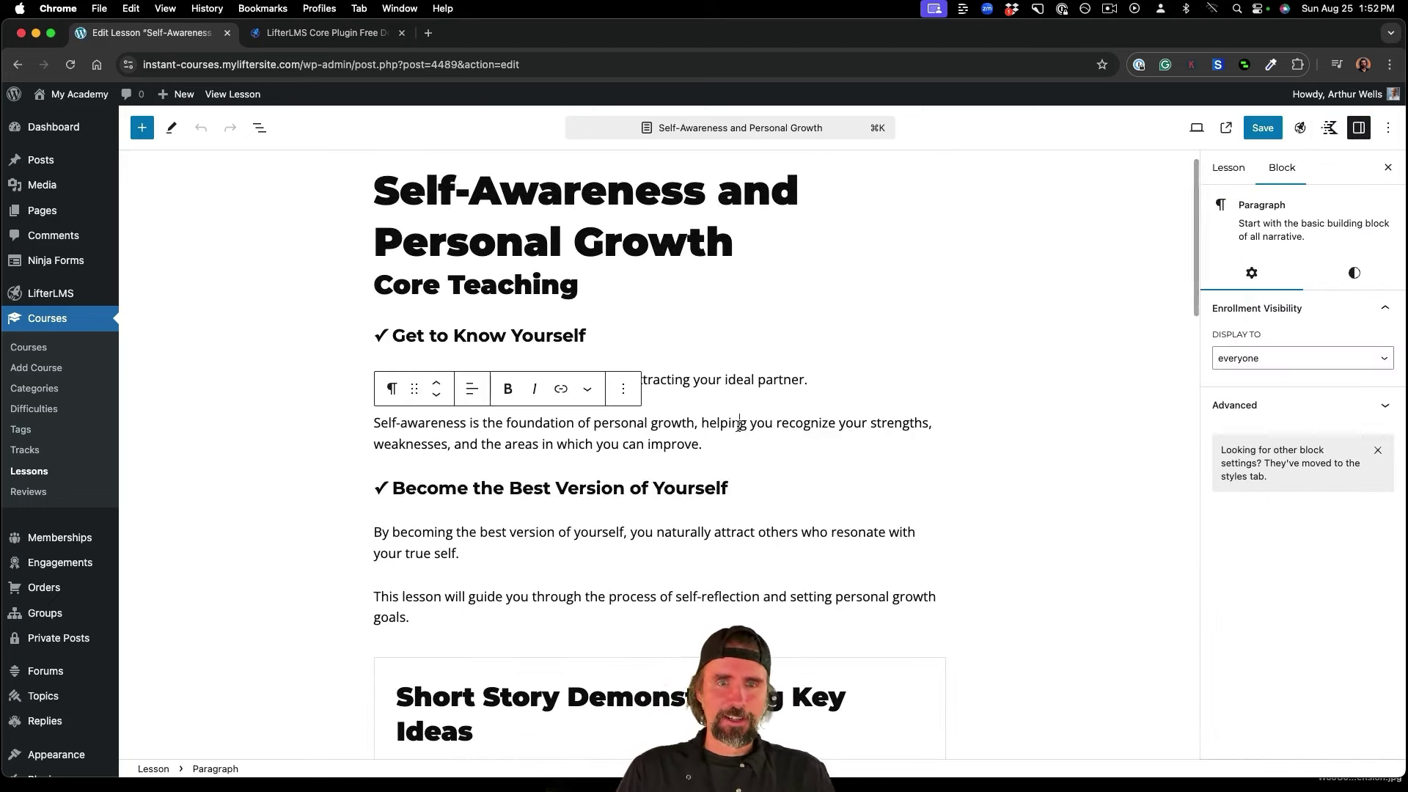
{"action": "left_click", "coordinate": [260, 132]}
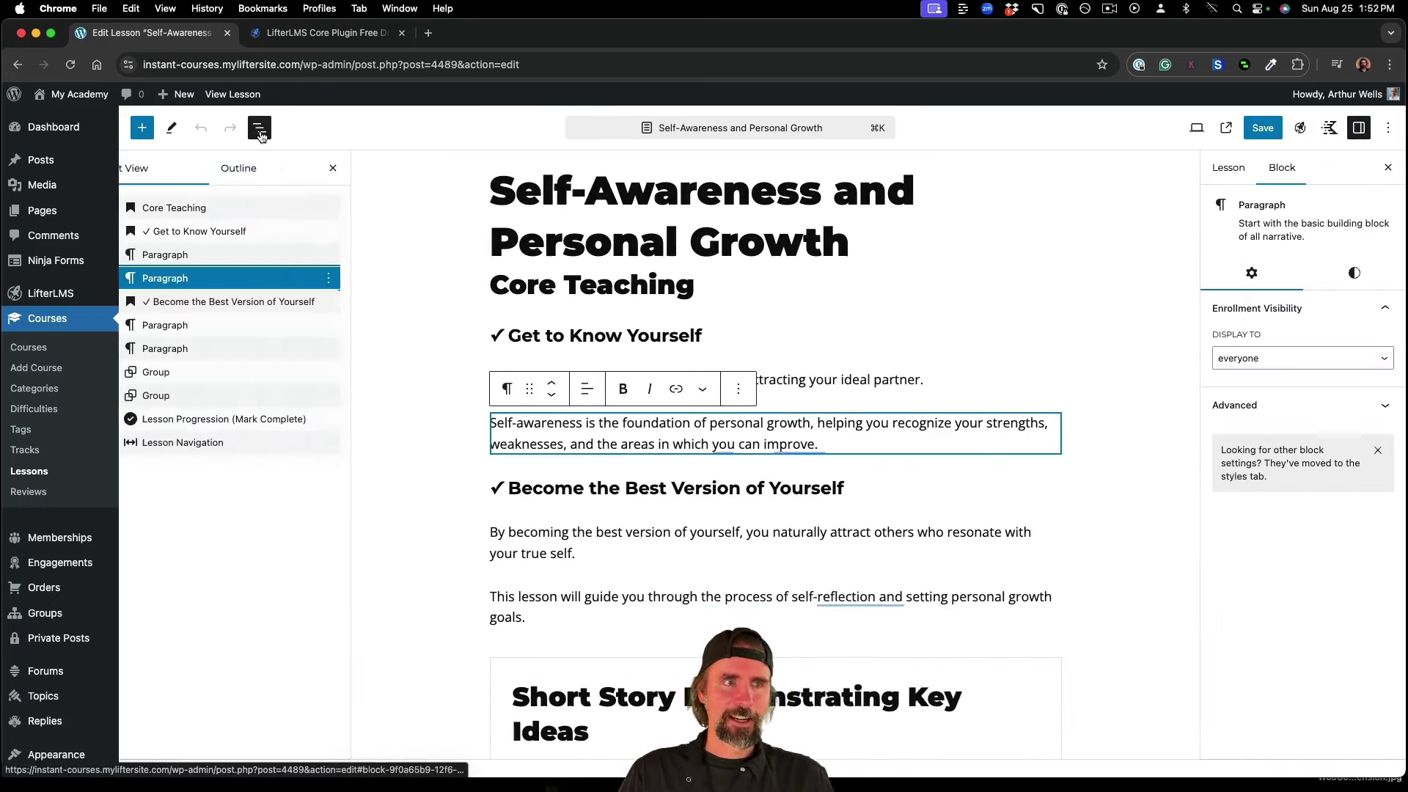
{"action": "left_click", "coordinate": [221, 303]}
{"action": "left_click", "coordinate": [209, 348]}
{"action": "left_click", "coordinate": [197, 373]}
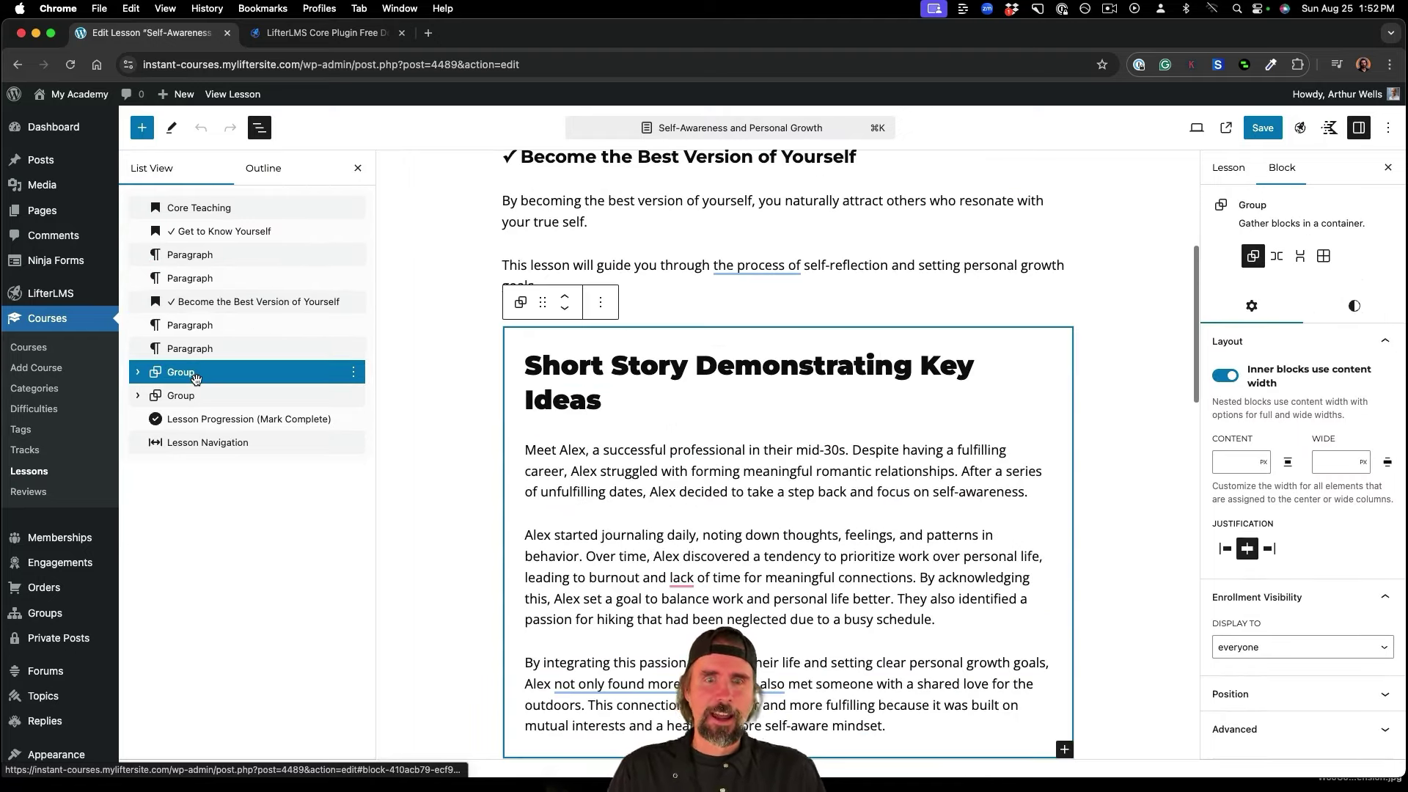
{"action": "scroll", "coordinate": [583, 505], "scroll_direction": "down", "scroll_amount": 5}
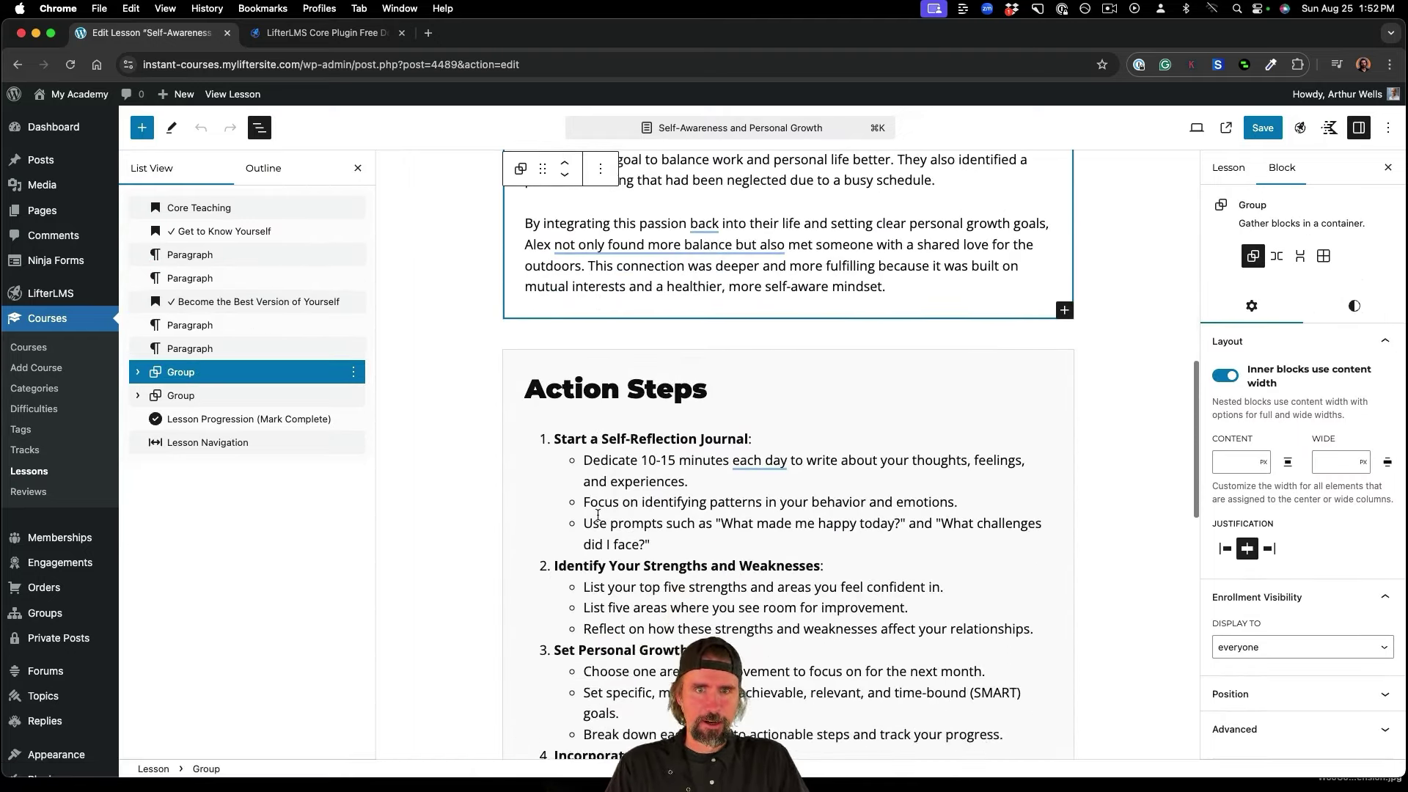
{"action": "scroll", "coordinate": [598, 515], "scroll_direction": "up", "scroll_amount": 5}
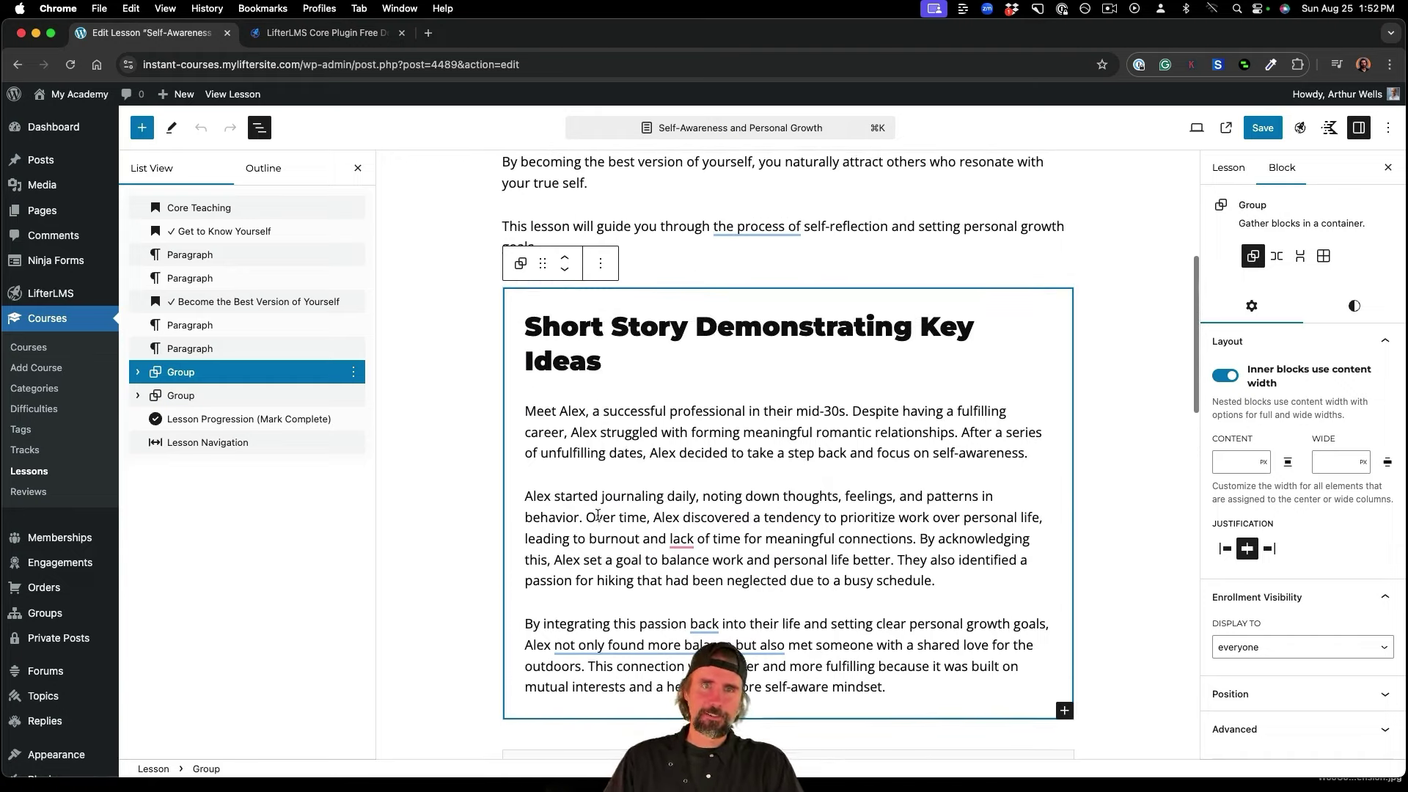
{"action": "scroll", "coordinate": [598, 514], "scroll_direction": "up", "scroll_amount": 5}
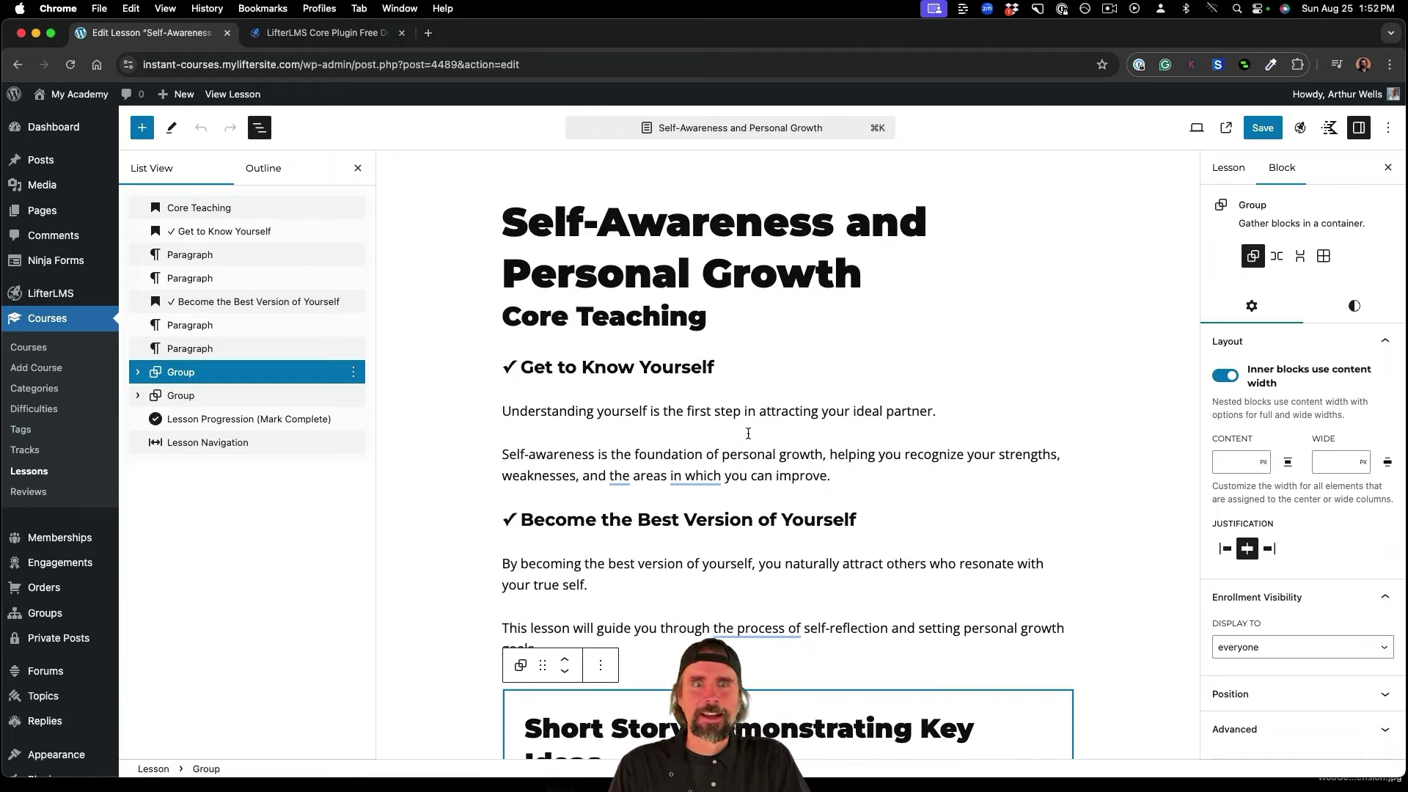
{"action": "left_click", "coordinate": [712, 322]}
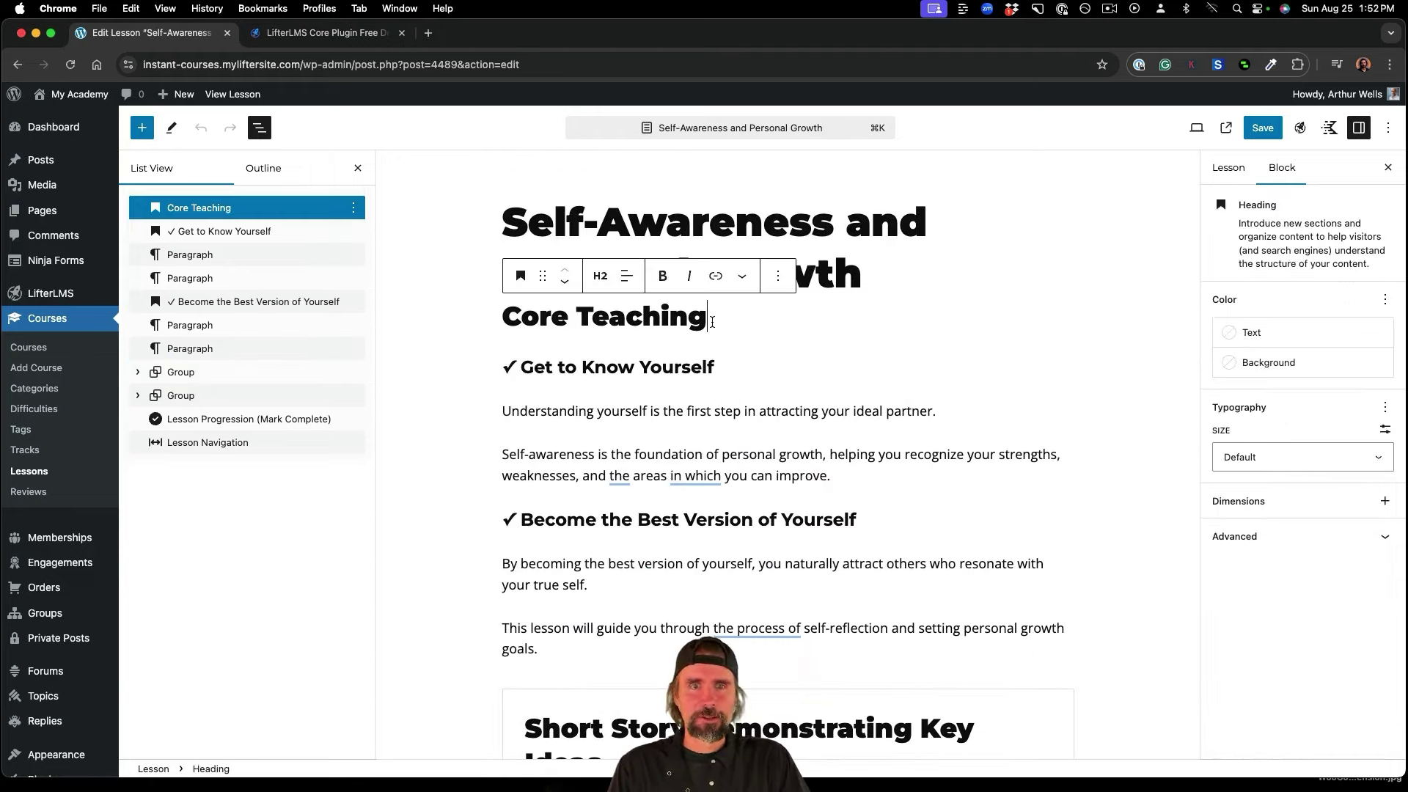
Paste a YouTube link into a new block under Core Teaching to embed the video.
{"action": "key", "text": "Return"}
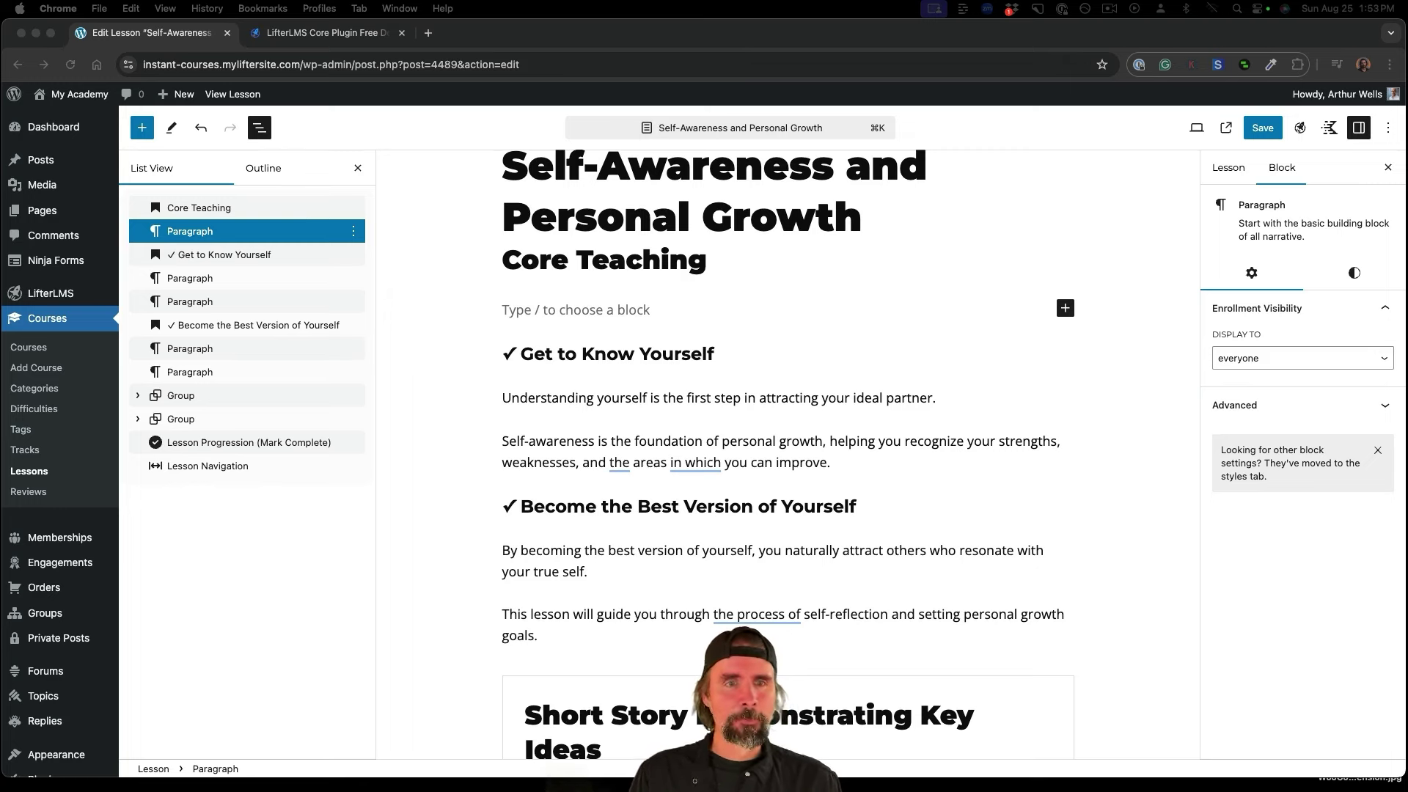
{"action": "left_click", "coordinate": [525, 313]}
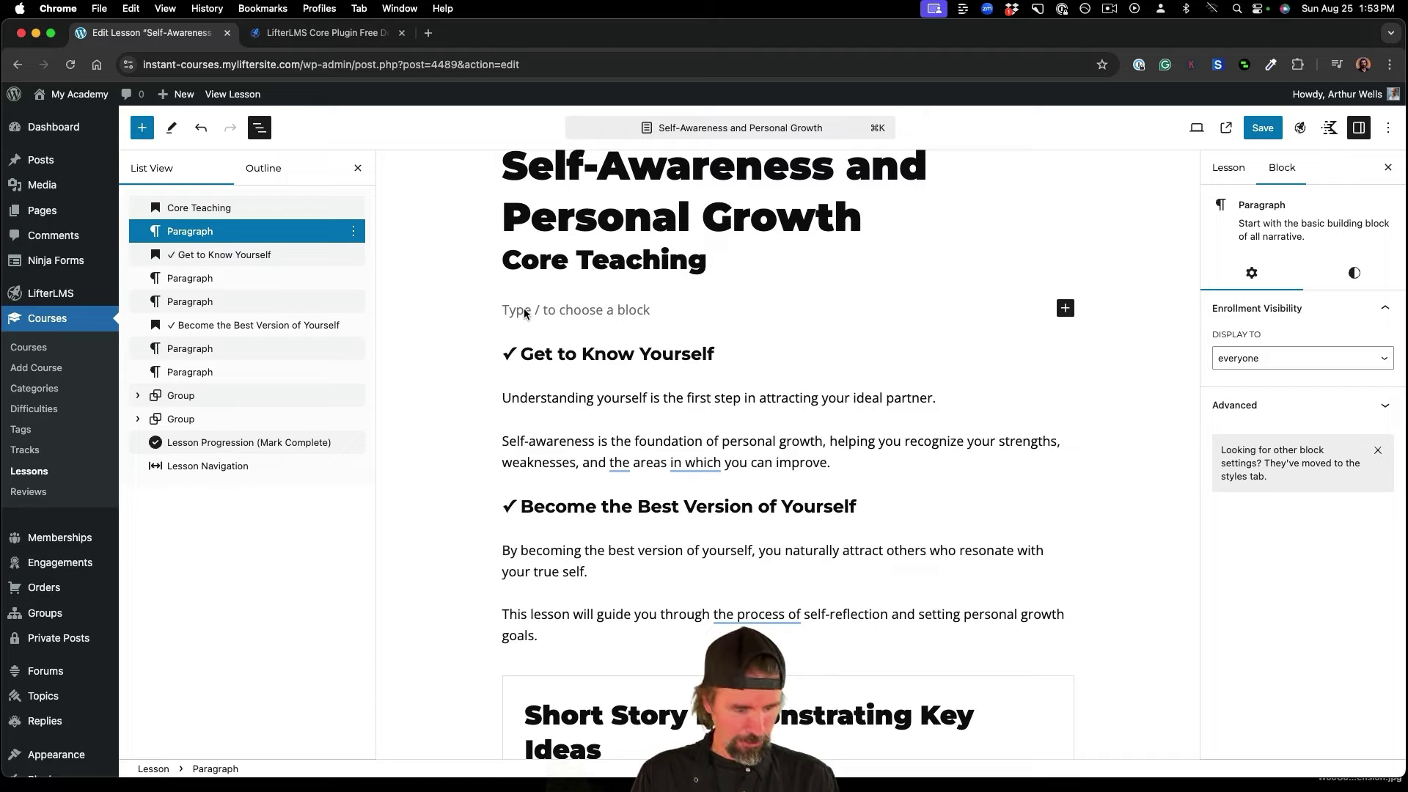
{"action": "key", "text": "super+v"}
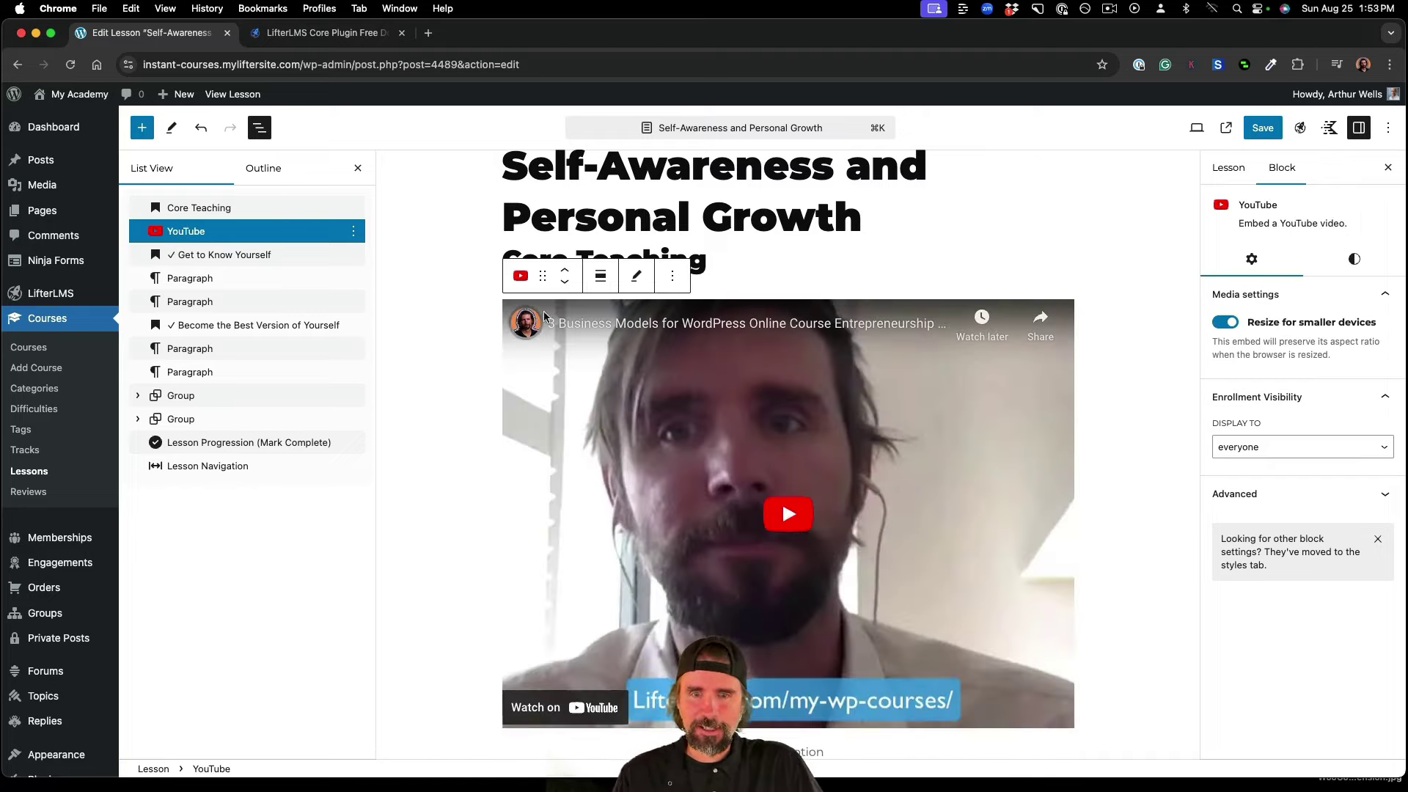
Save the lesson and open its public page.
{"action": "scroll", "coordinate": [1041, 600], "scroll_direction": "down", "scroll_amount": 6}
{"action": "scroll", "coordinate": [1044, 601], "scroll_direction": "up", "scroll_amount": 7}
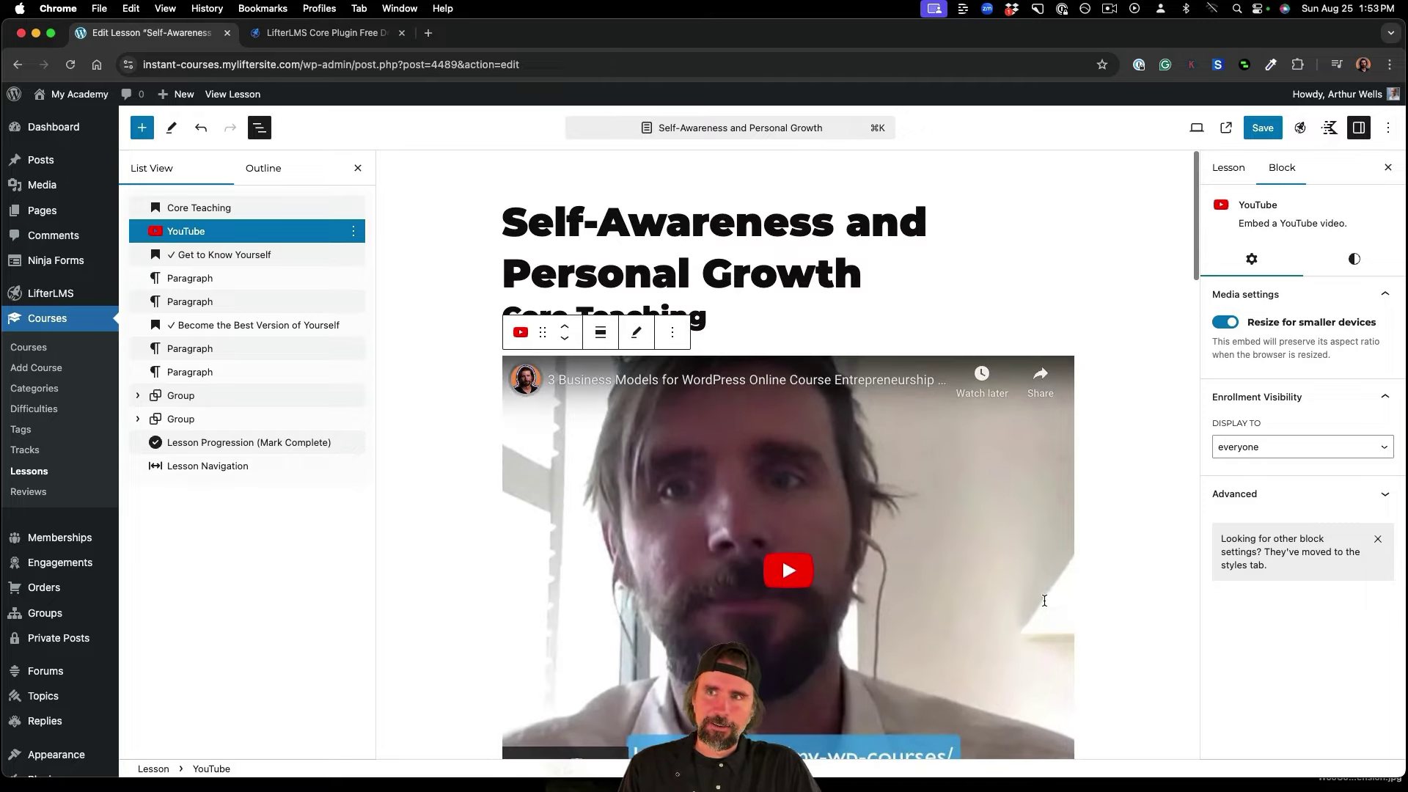
{"action": "left_click", "coordinate": [1274, 131]}
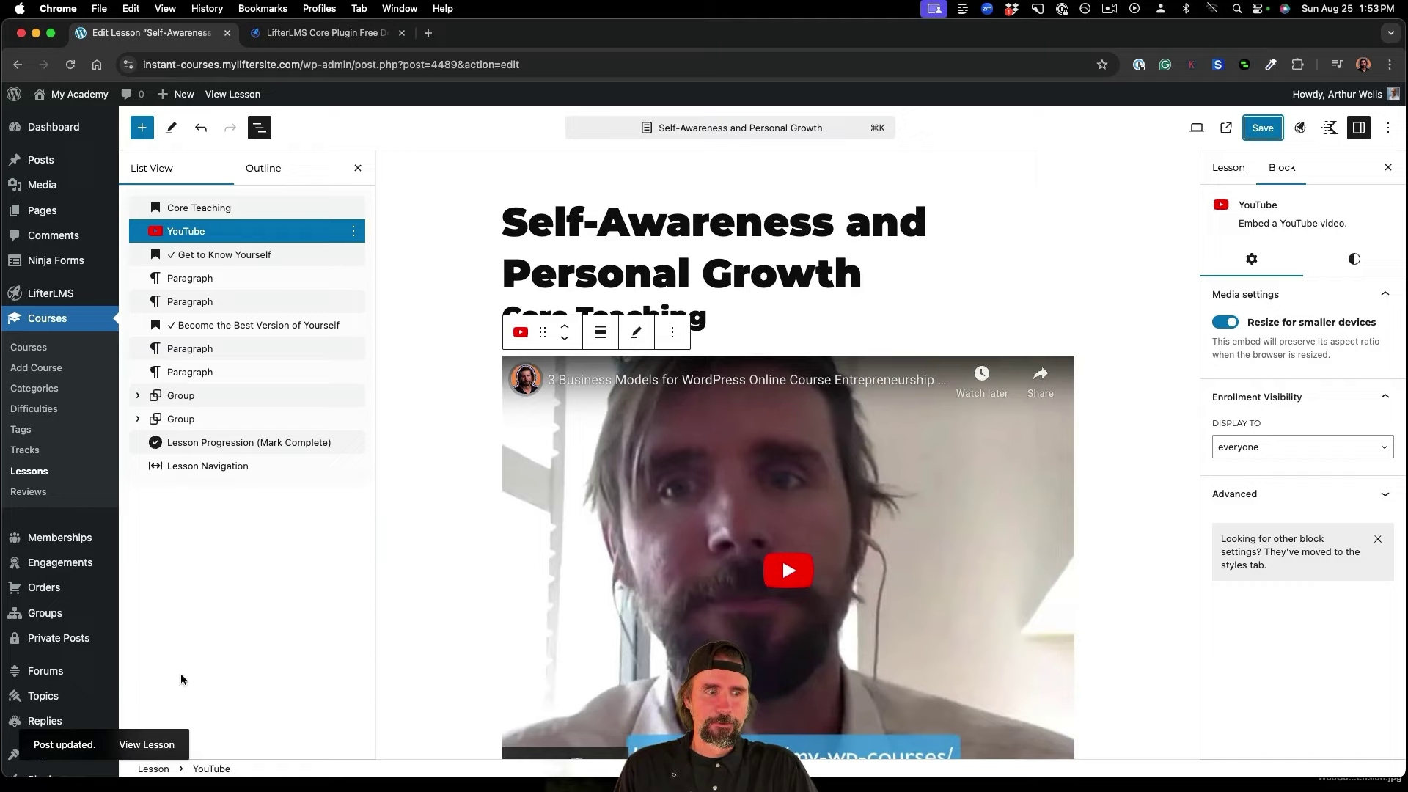
{"action": "left_click", "coordinate": [151, 744]}
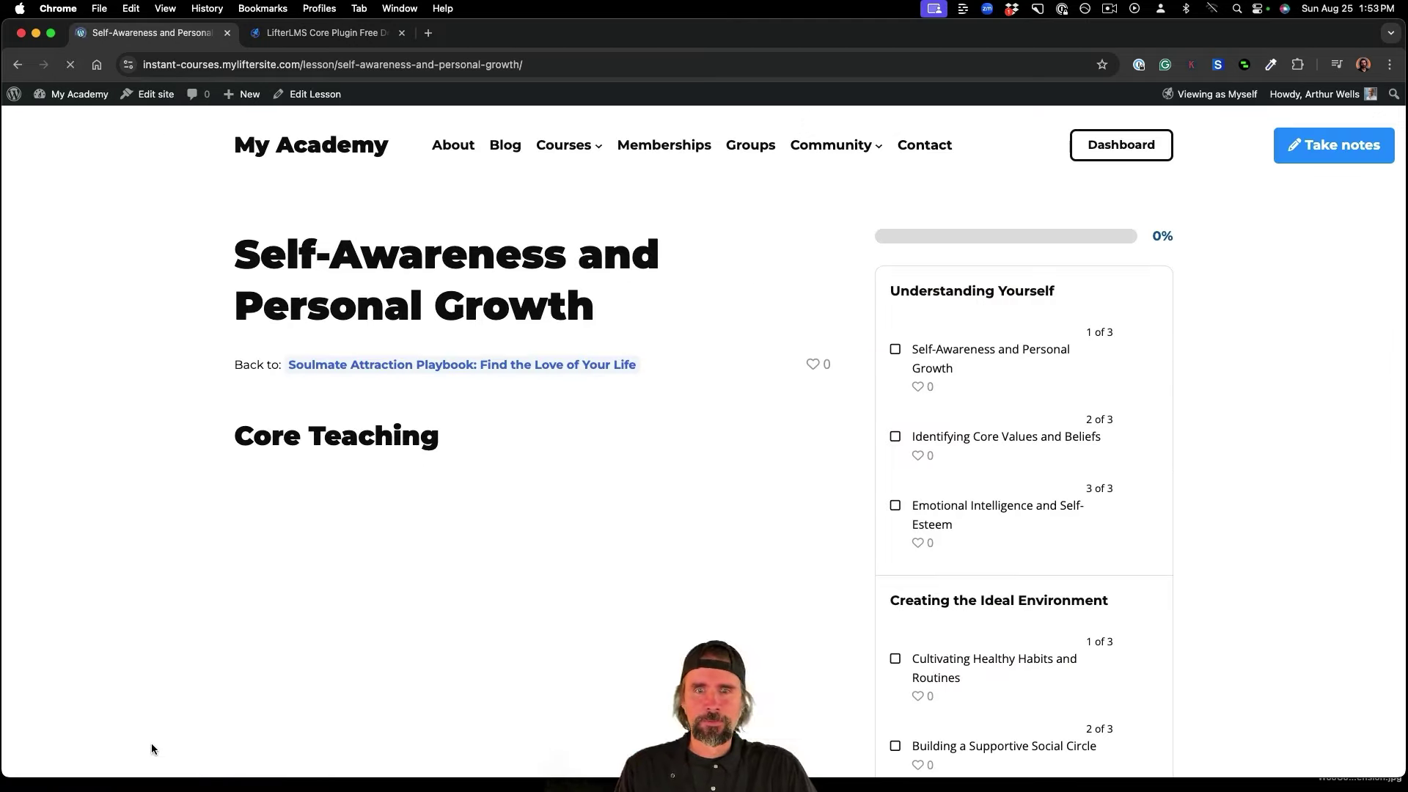
Scroll through the public lesson page to check the embedded YouTube video and content.
{"action": "scroll", "coordinate": [595, 664], "scroll_direction": "down", "scroll_amount": 10}
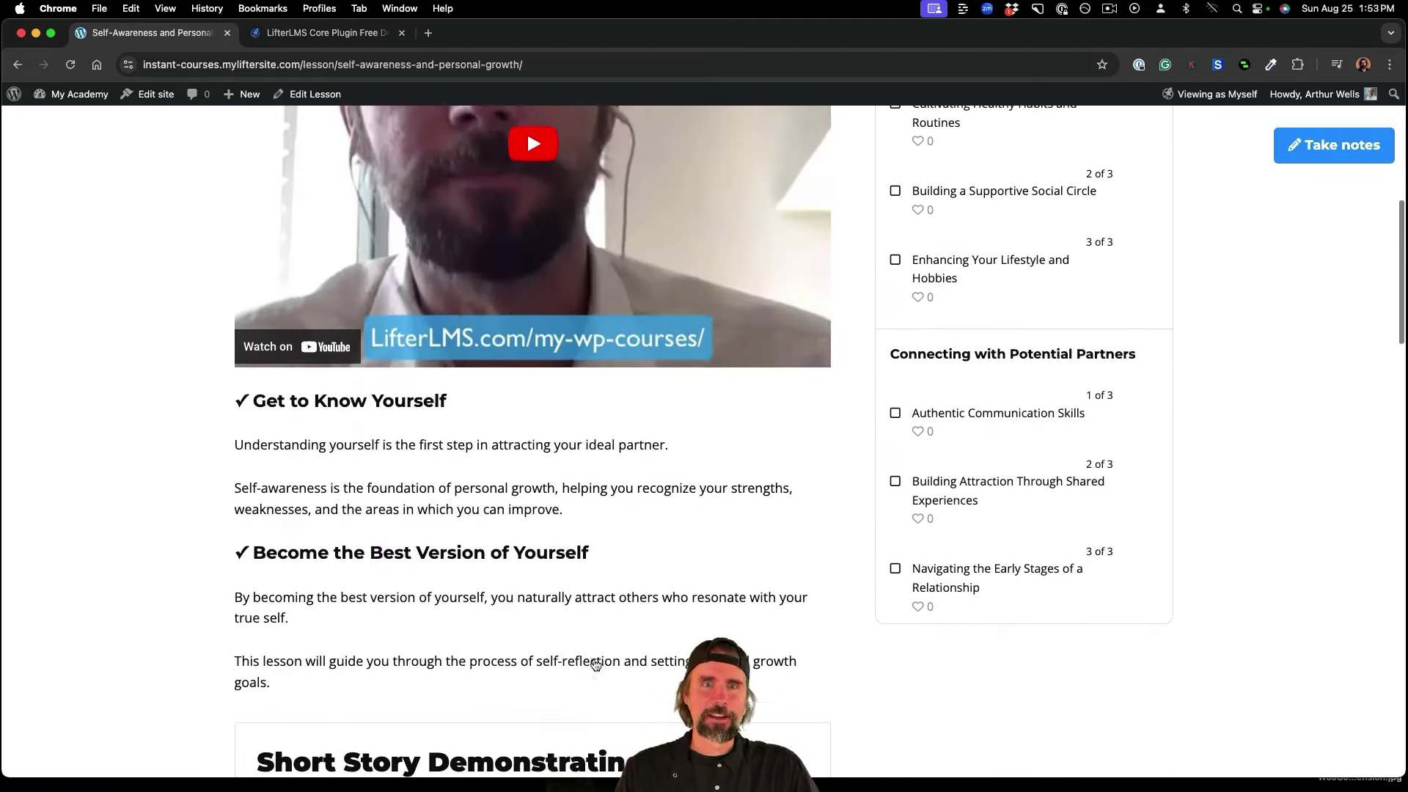
{"action": "scroll", "coordinate": [595, 663], "scroll_direction": "up", "scroll_amount": 10}
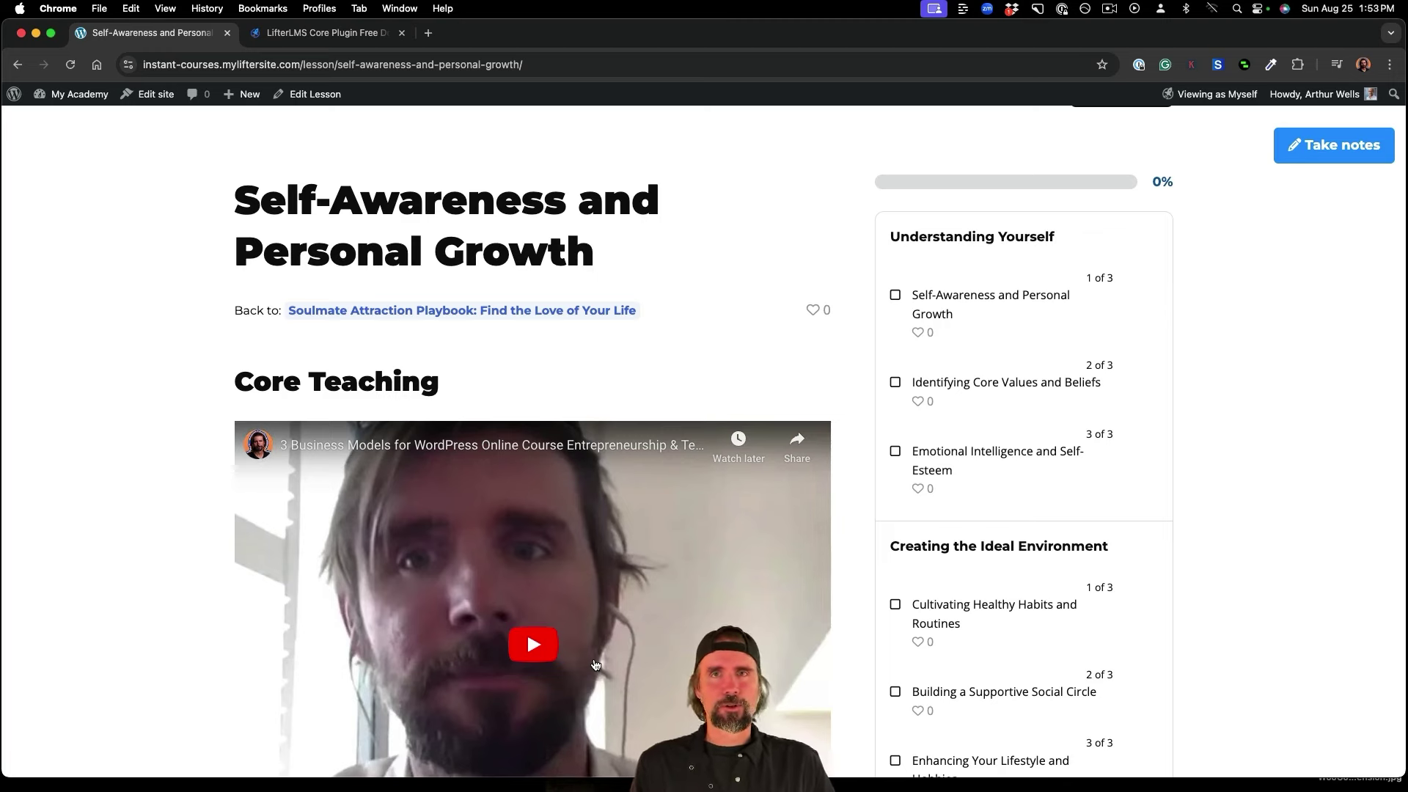
{"action": "scroll", "coordinate": [595, 664], "scroll_direction": "down", "scroll_amount": 8}
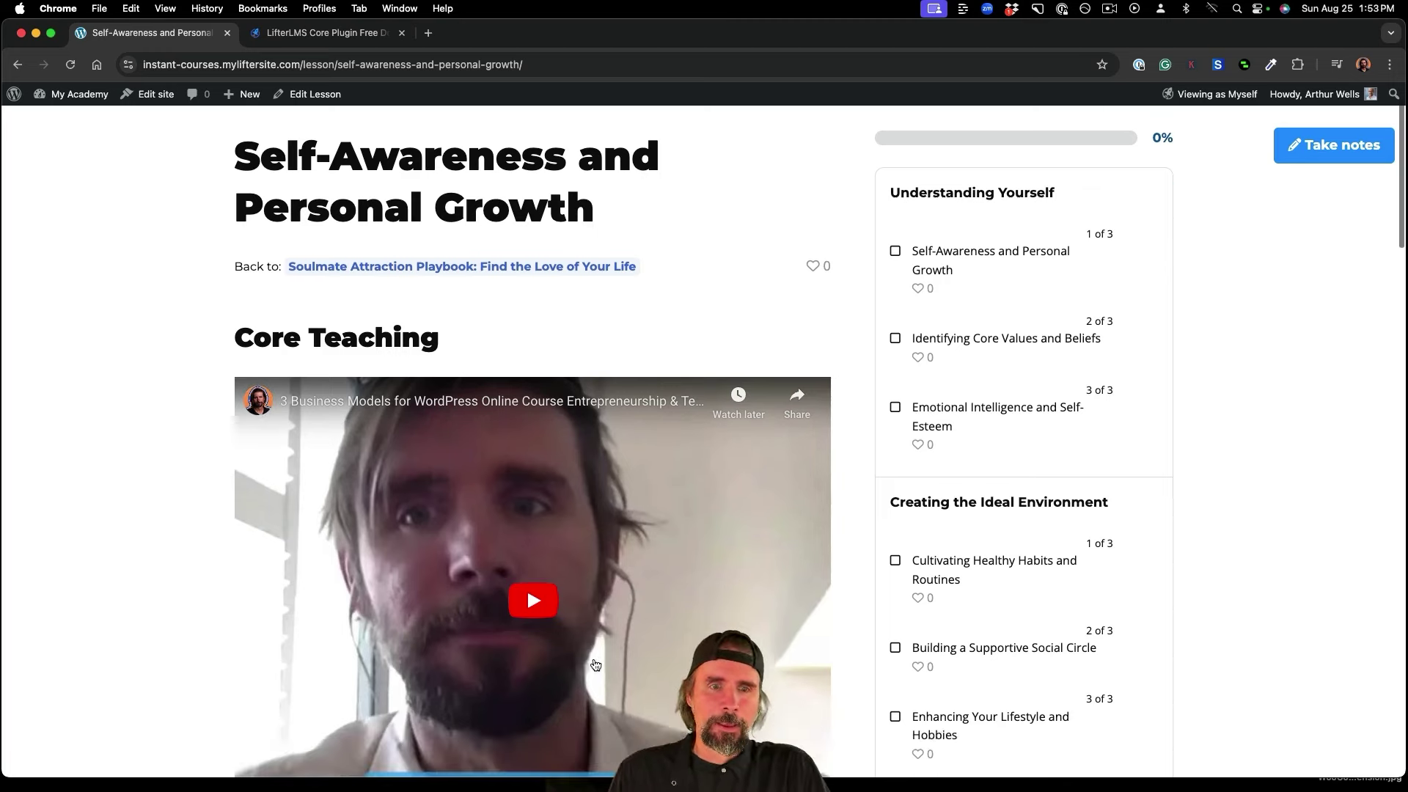
{"action": "scroll", "coordinate": [596, 664], "scroll_direction": "down", "scroll_amount": 11}
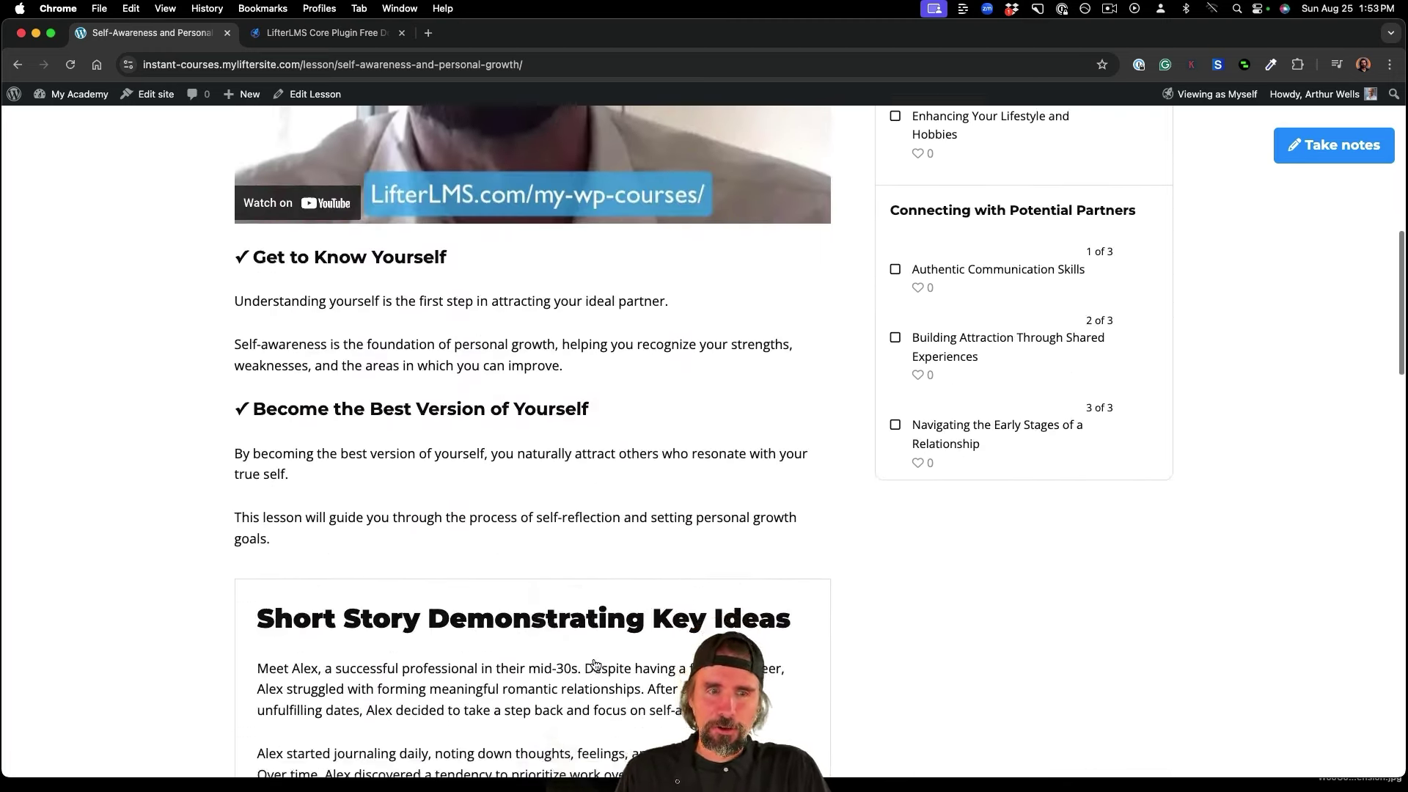
{"action": "scroll", "coordinate": [596, 663], "scroll_direction": "down", "scroll_amount": 2}
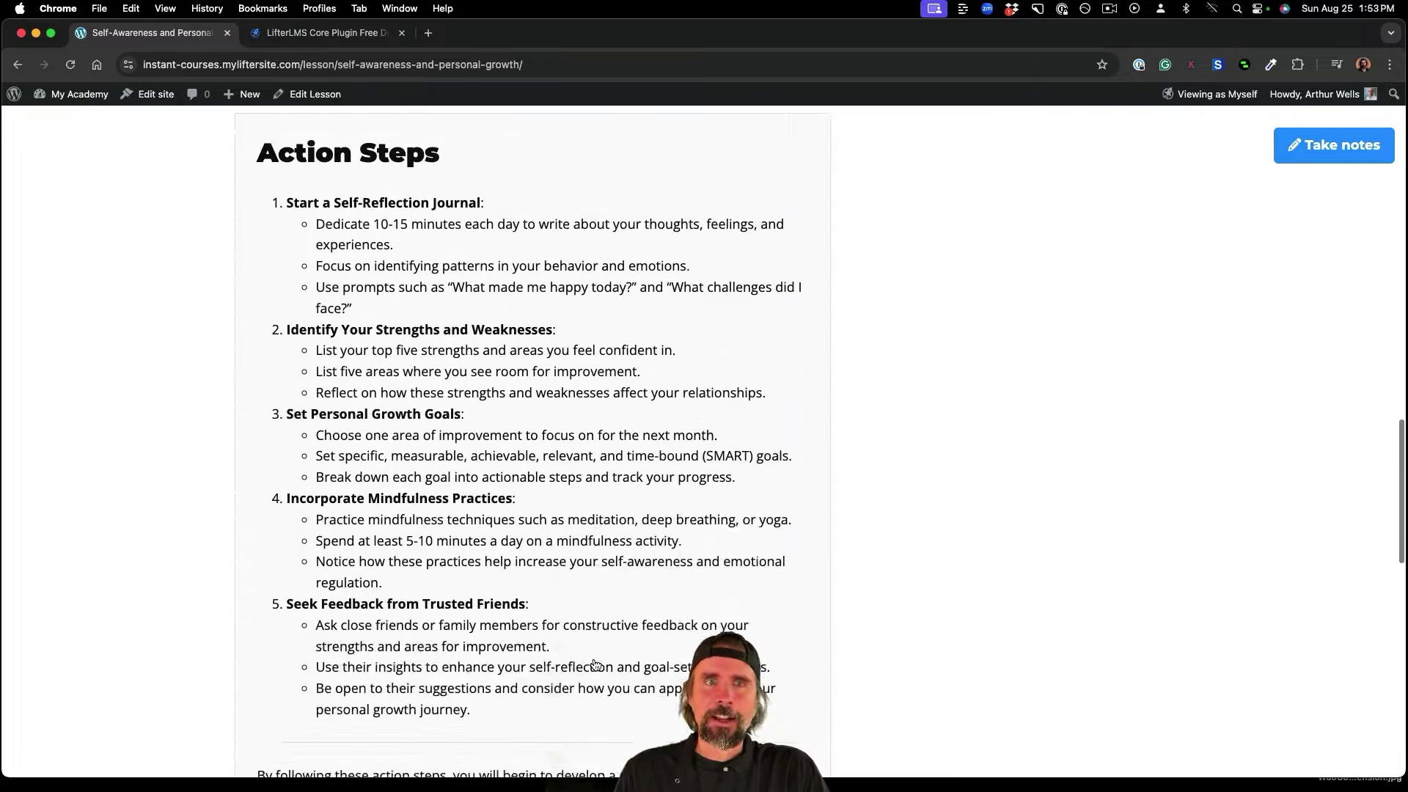
{"action": "scroll", "coordinate": [596, 663], "scroll_direction": "up", "scroll_amount": 20}
{"action": "scroll", "coordinate": [595, 664], "scroll_direction": "down", "scroll_amount": 3}
{"action": "scroll", "coordinate": [596, 664], "scroll_direction": "down", "scroll_amount": 1}
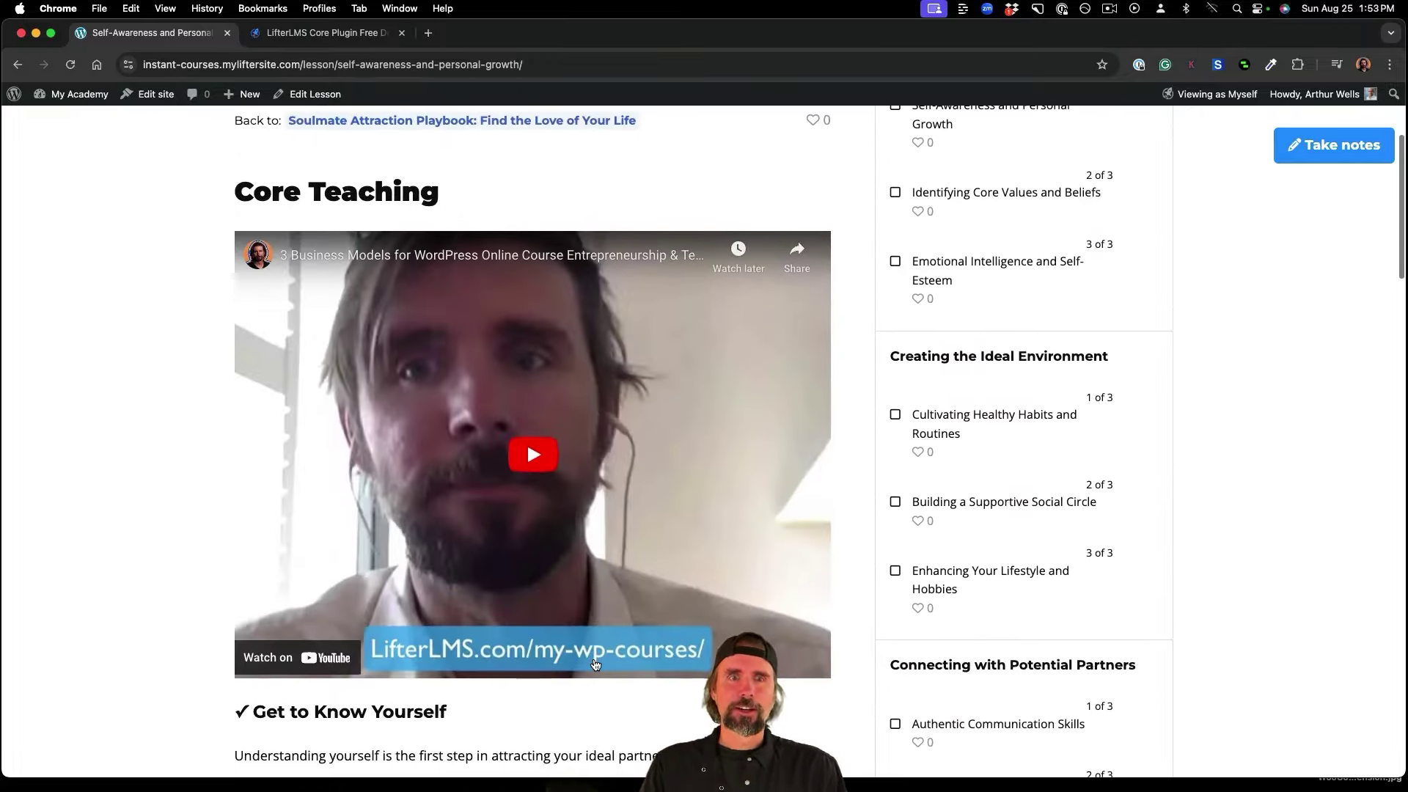
{"action": "scroll", "coordinate": [595, 664], "scroll_direction": "down", "scroll_amount": 1}
{"action": "scroll", "coordinate": [596, 664], "scroll_direction": "up", "scroll_amount": 6}
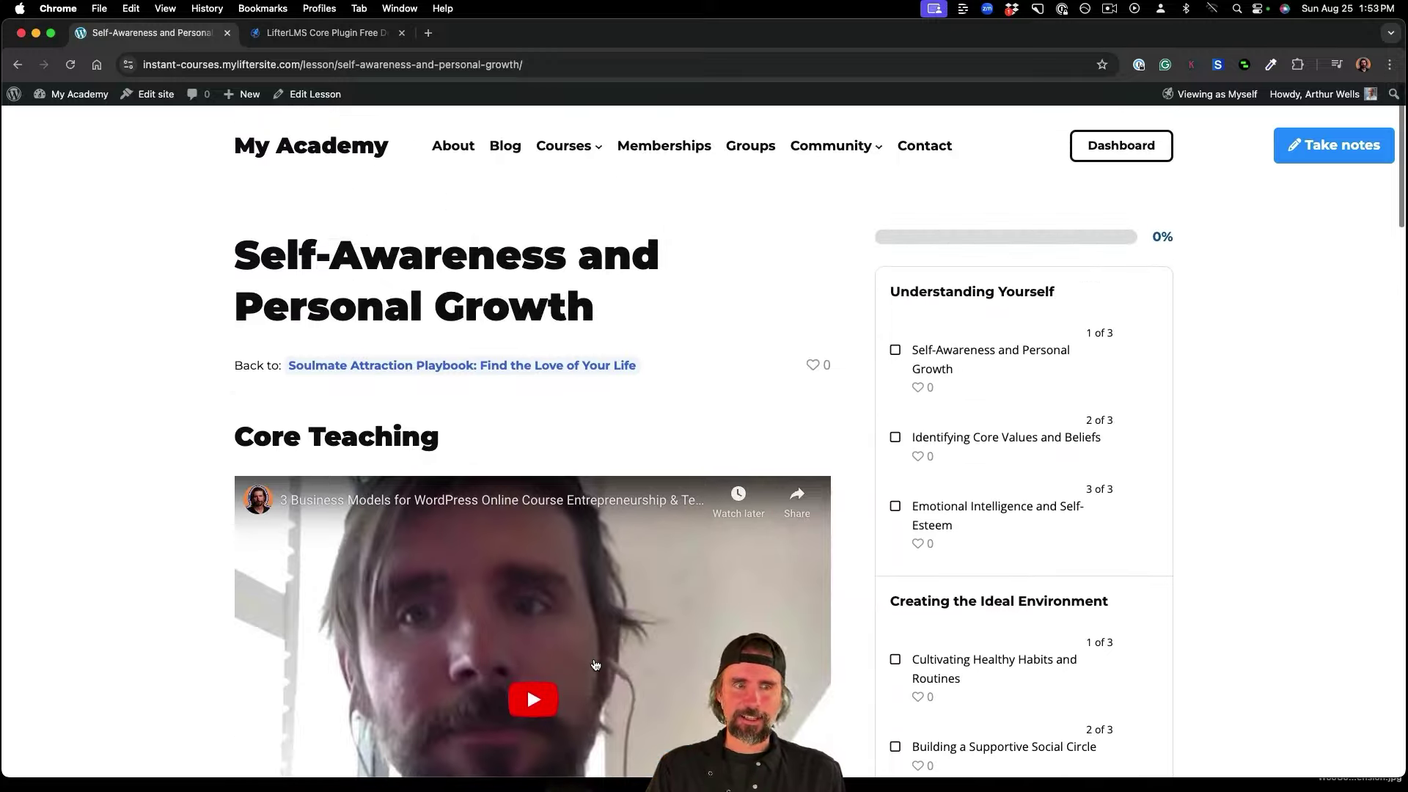
{"action": "scroll", "coordinate": [595, 663], "scroll_direction": "down", "scroll_amount": 15}
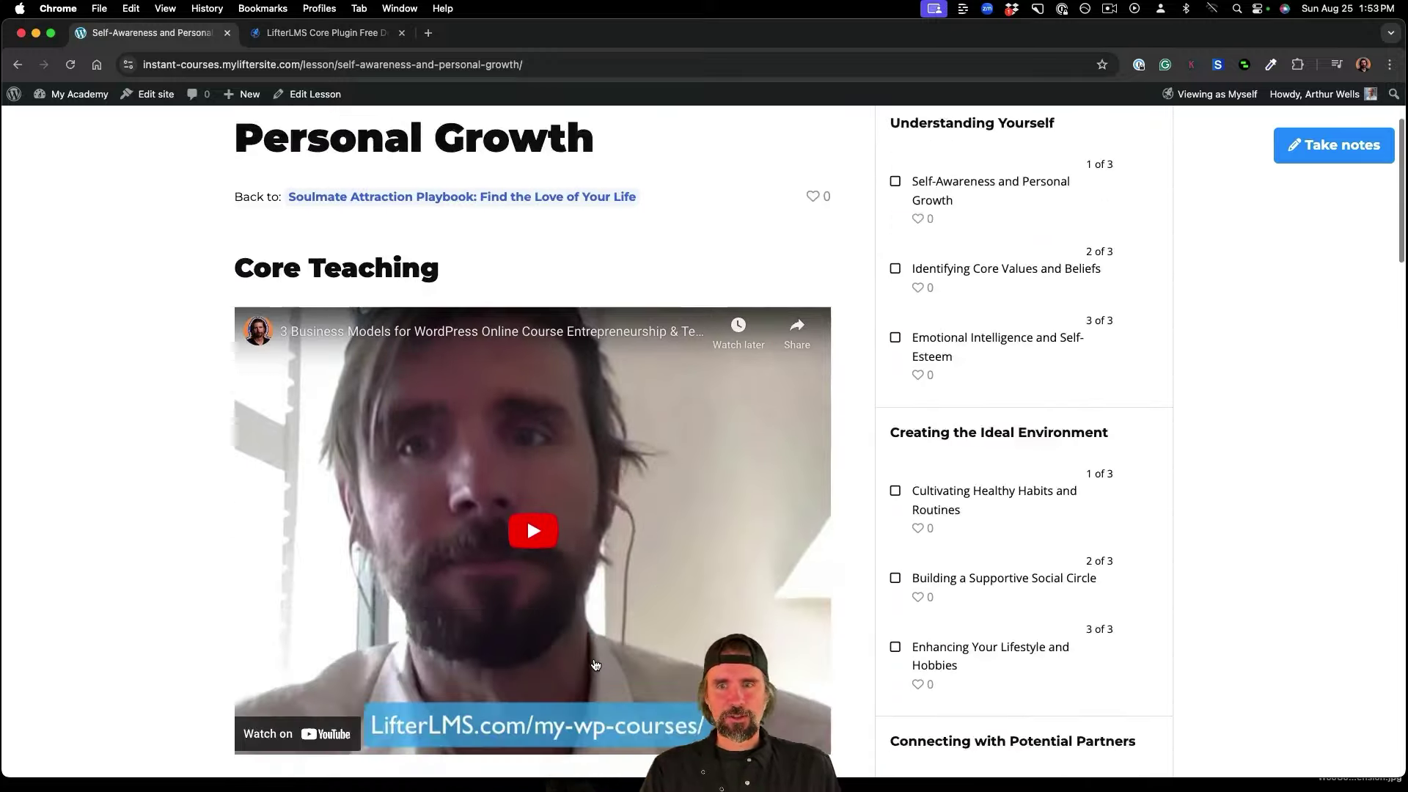
{"action": "scroll", "coordinate": [595, 664], "scroll_direction": "down", "scroll_amount": 10}
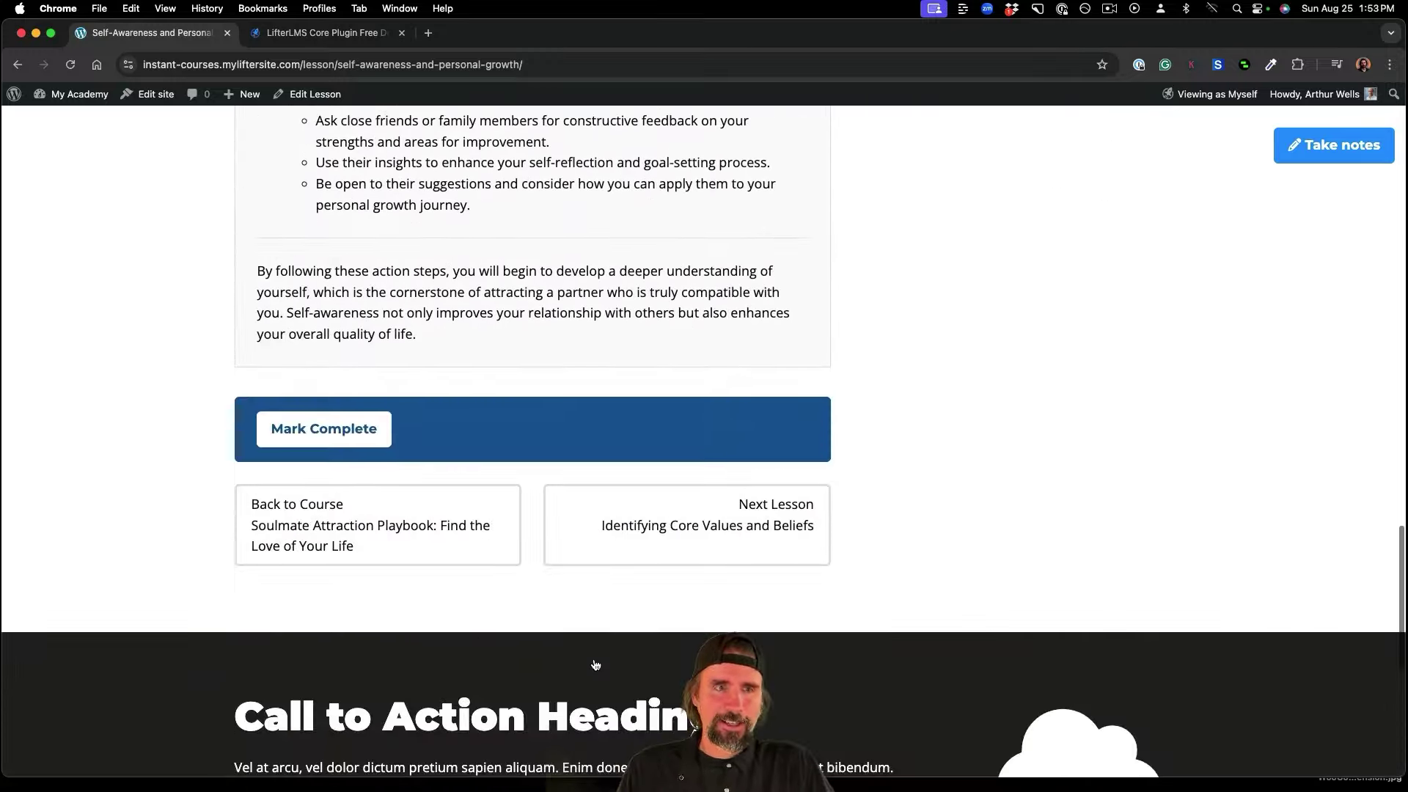
{"action": "scroll", "coordinate": [595, 664], "scroll_direction": "up", "scroll_amount": 20}
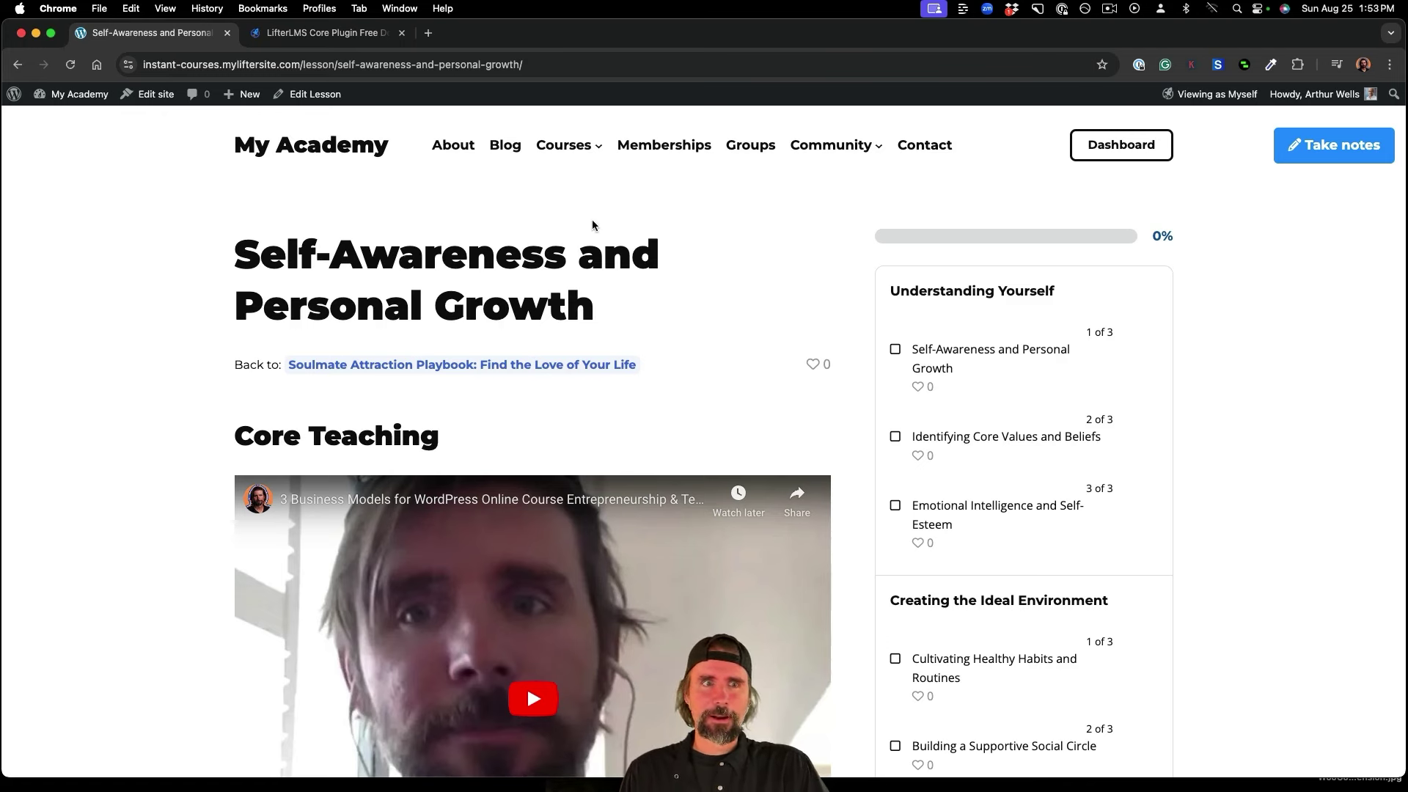
Go from the lesson editor via the Course Builder to the course editor's Access Plans.
{"action": "left_click", "coordinate": [332, 99]}
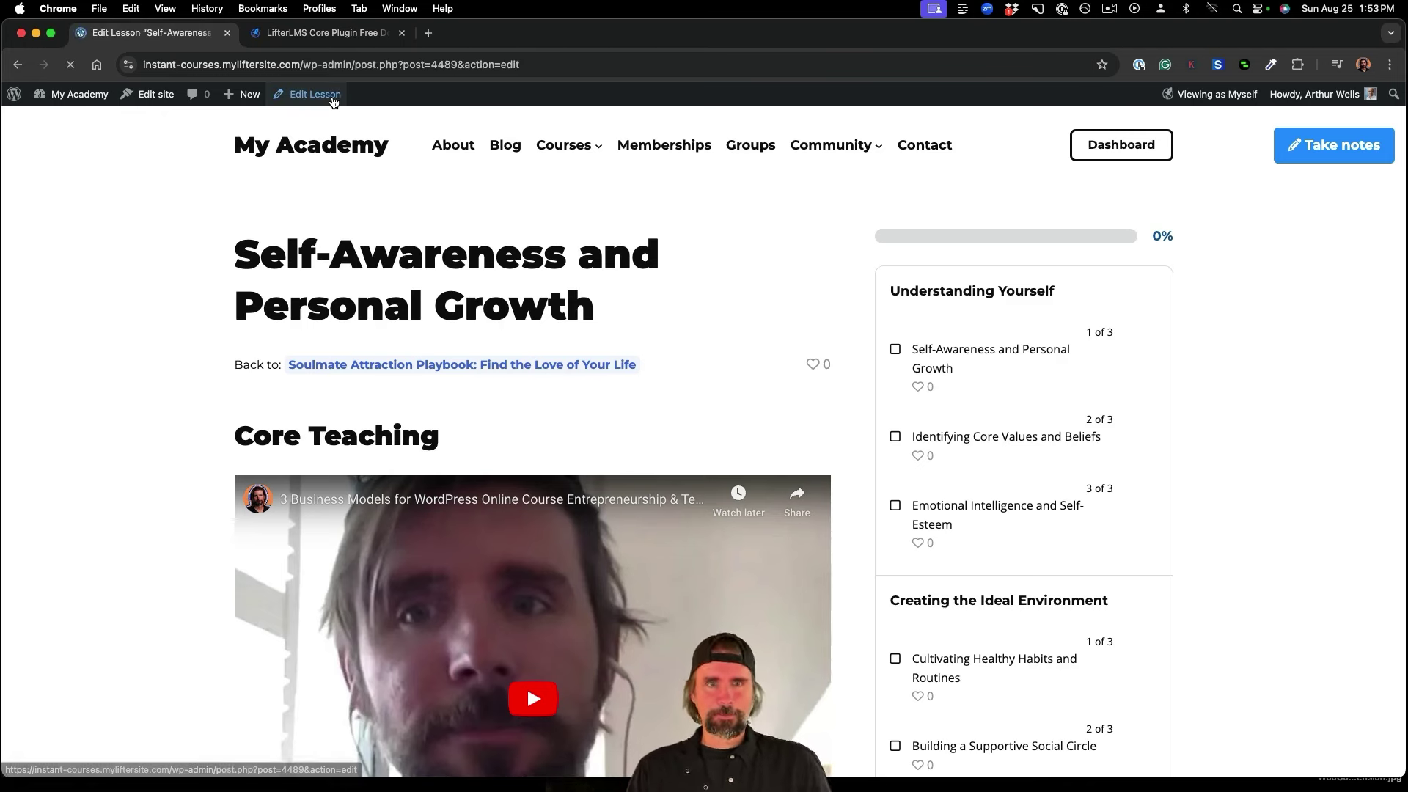
{"action": "scroll", "coordinate": [807, 513], "scroll_direction": "down", "scroll_amount": 1}
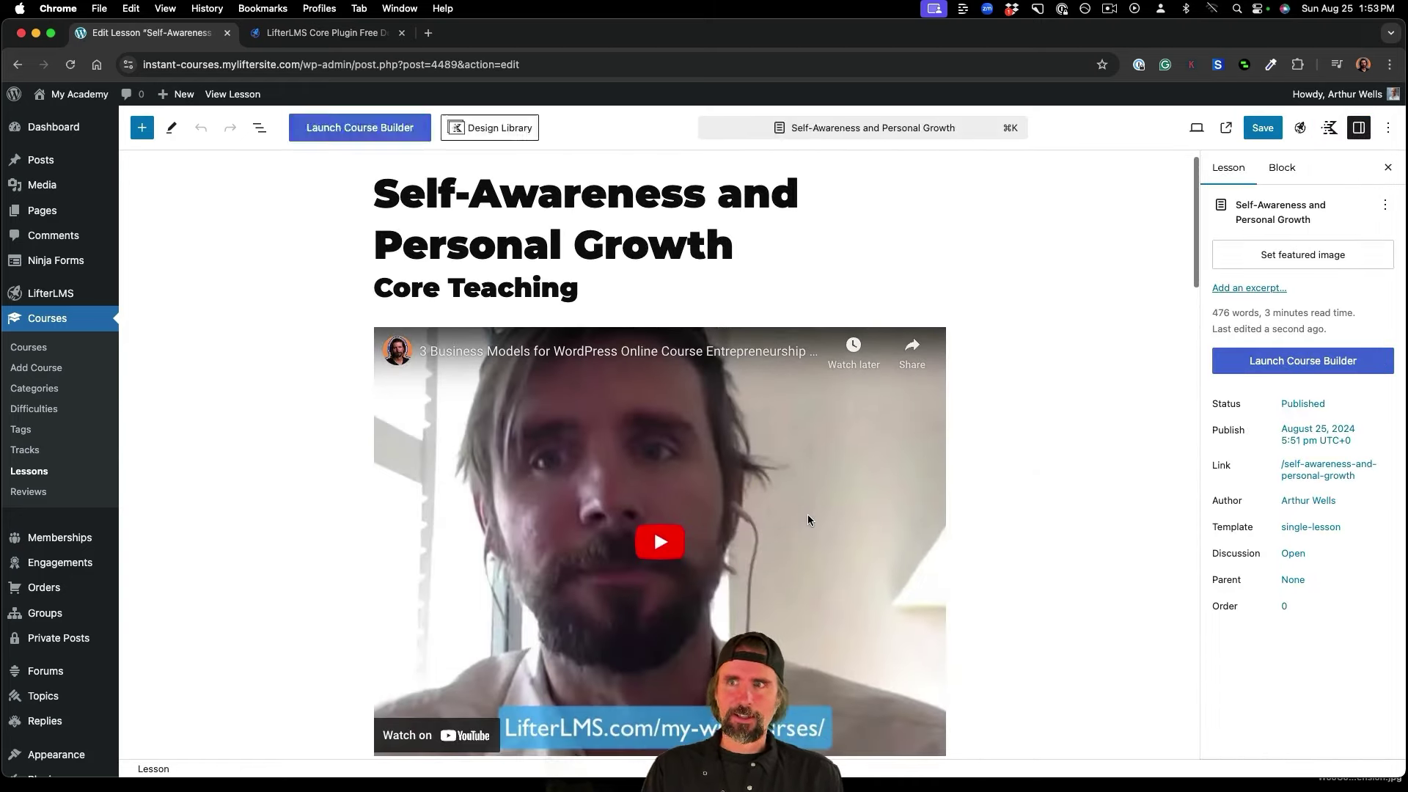
{"action": "left_click", "coordinate": [1259, 374]}
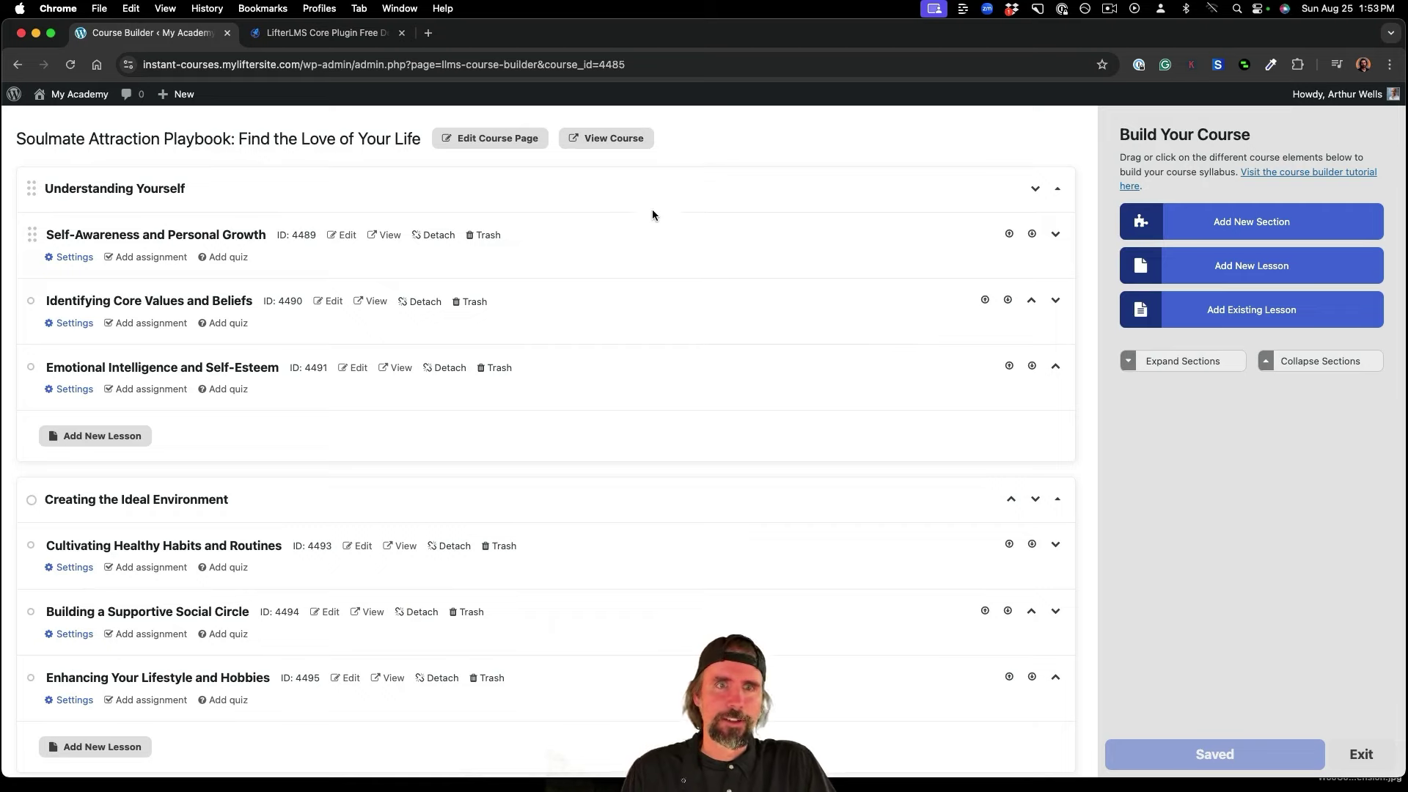
{"action": "left_click", "coordinate": [496, 141]}
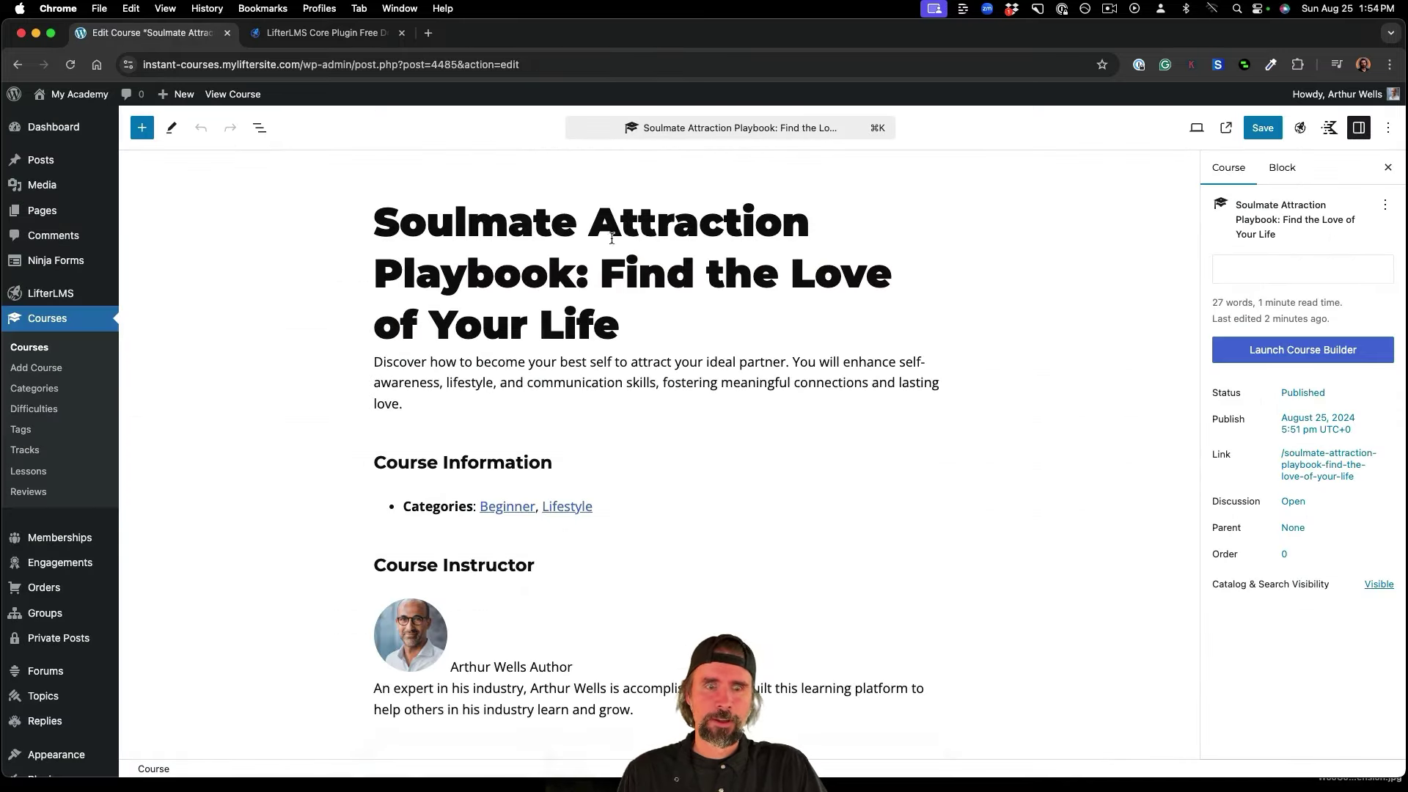
{"action": "scroll", "coordinate": [812, 425], "scroll_direction": "down", "scroll_amount": 10}
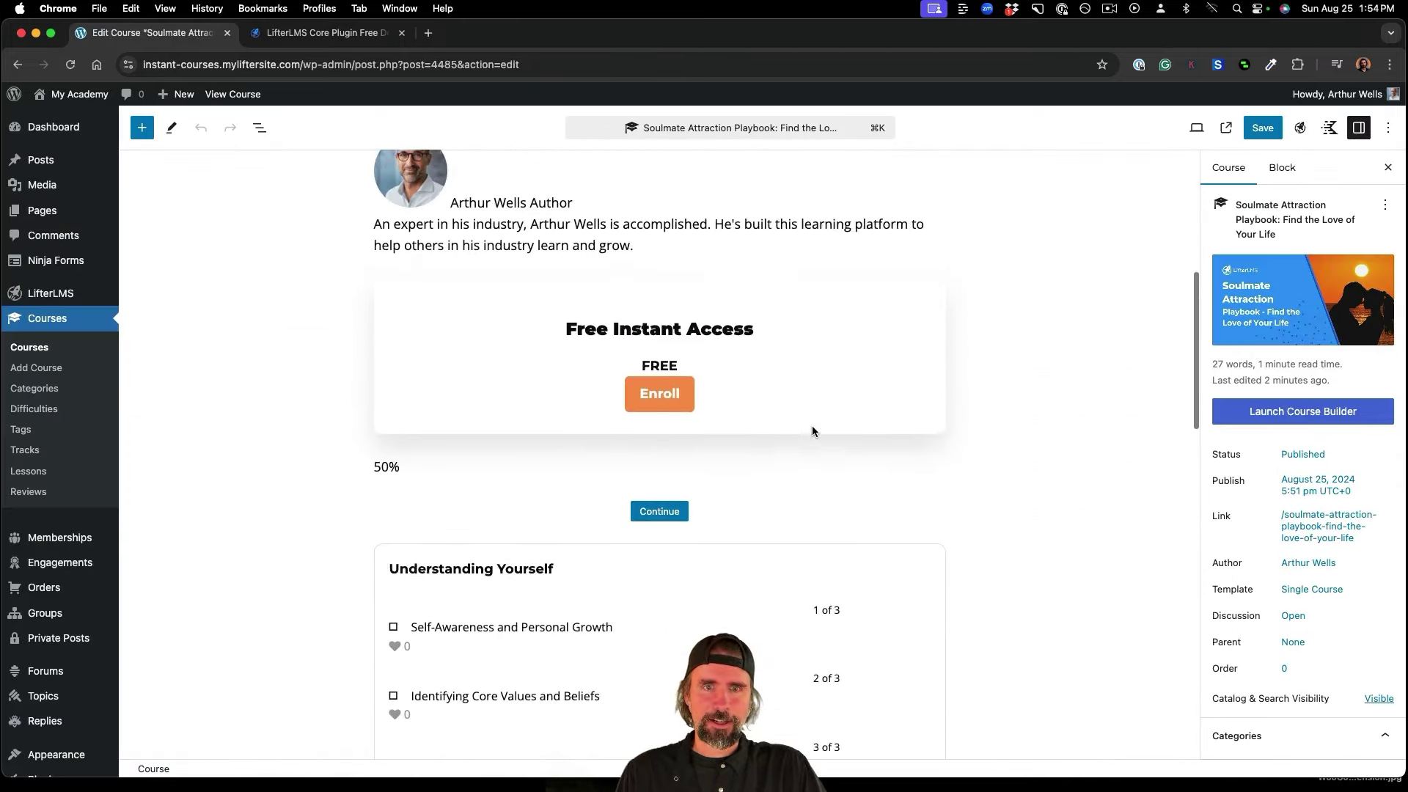
{"action": "scroll", "coordinate": [811, 431], "scroll_direction": "up", "scroll_amount": 3}
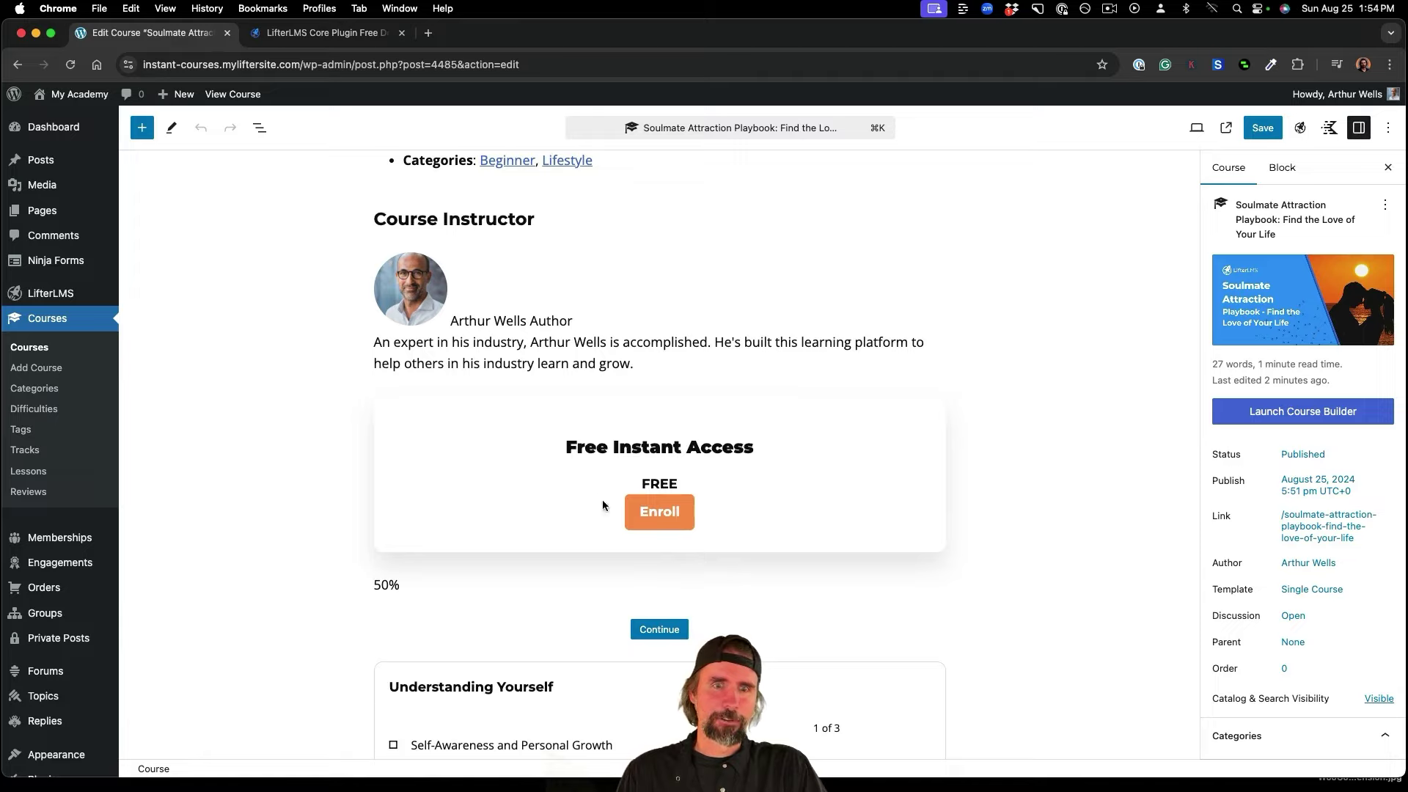
{"action": "scroll", "coordinate": [791, 631], "scroll_direction": "down", "scroll_amount": 15}
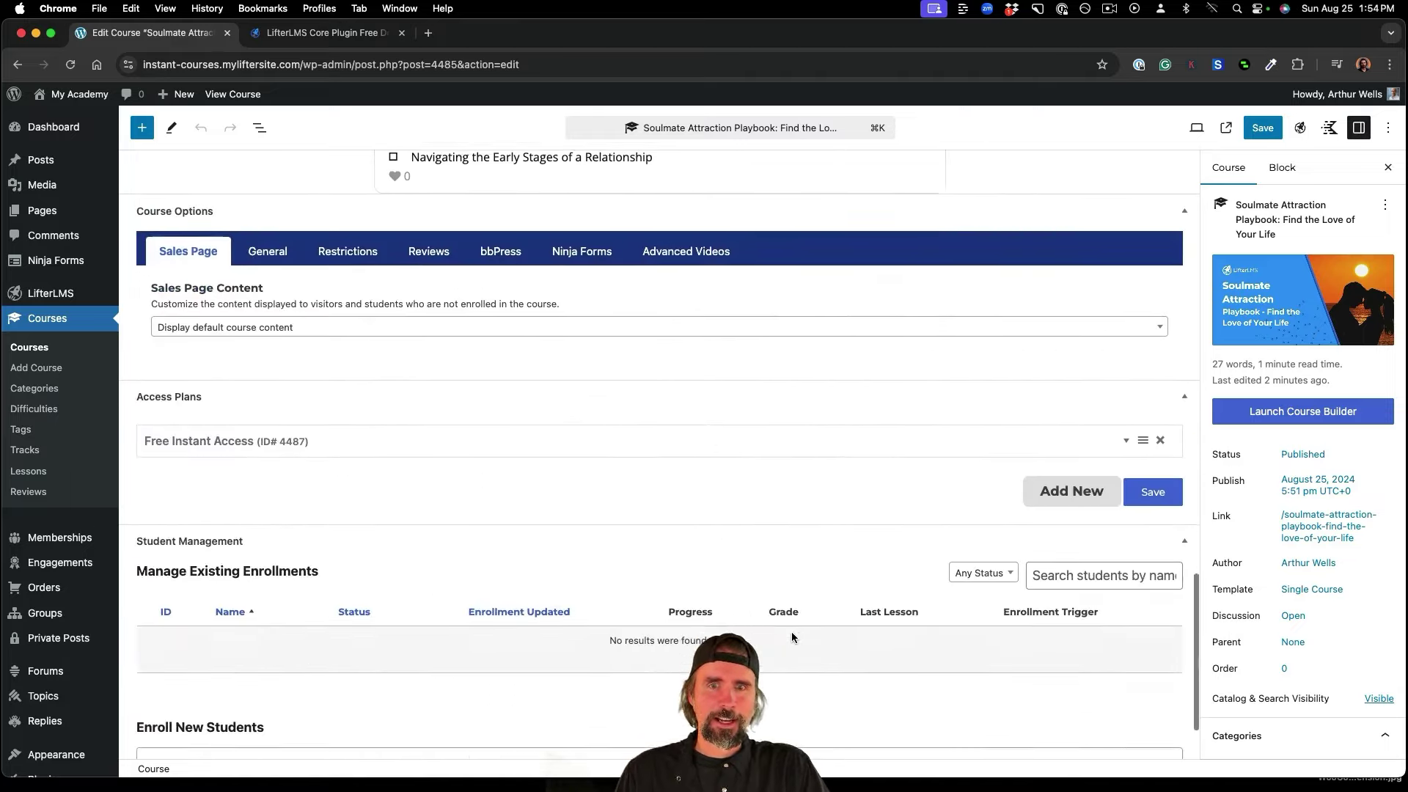
{"action": "scroll", "coordinate": [791, 635], "scroll_direction": "down", "scroll_amount": 3}
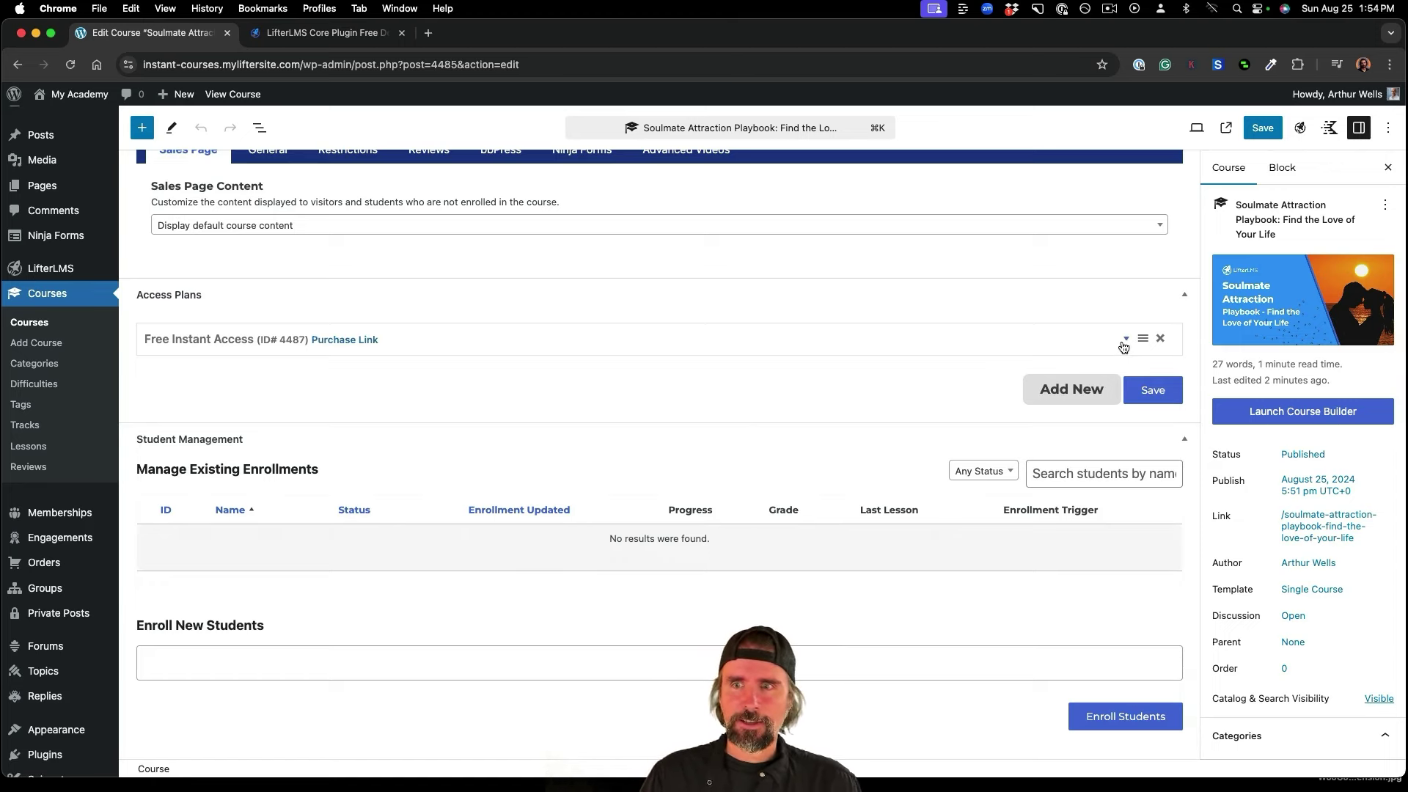
Add a new access plan titled 'Instant Access' with 'Buy Now' as its button text.
{"action": "left_click", "coordinate": [1092, 392]}
{"action": "left_click", "coordinate": [312, 423]}
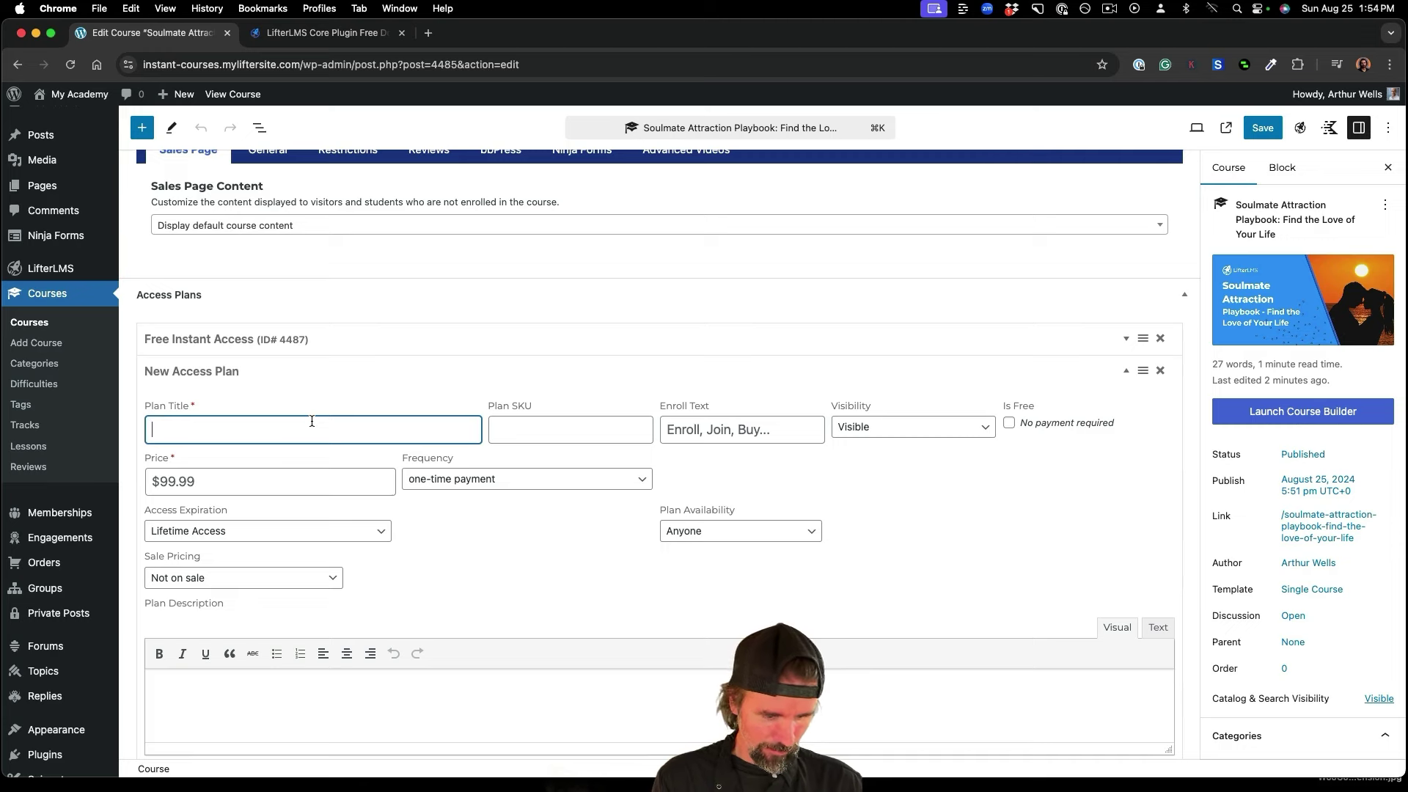
{"action": "type", "text": "Inst"}
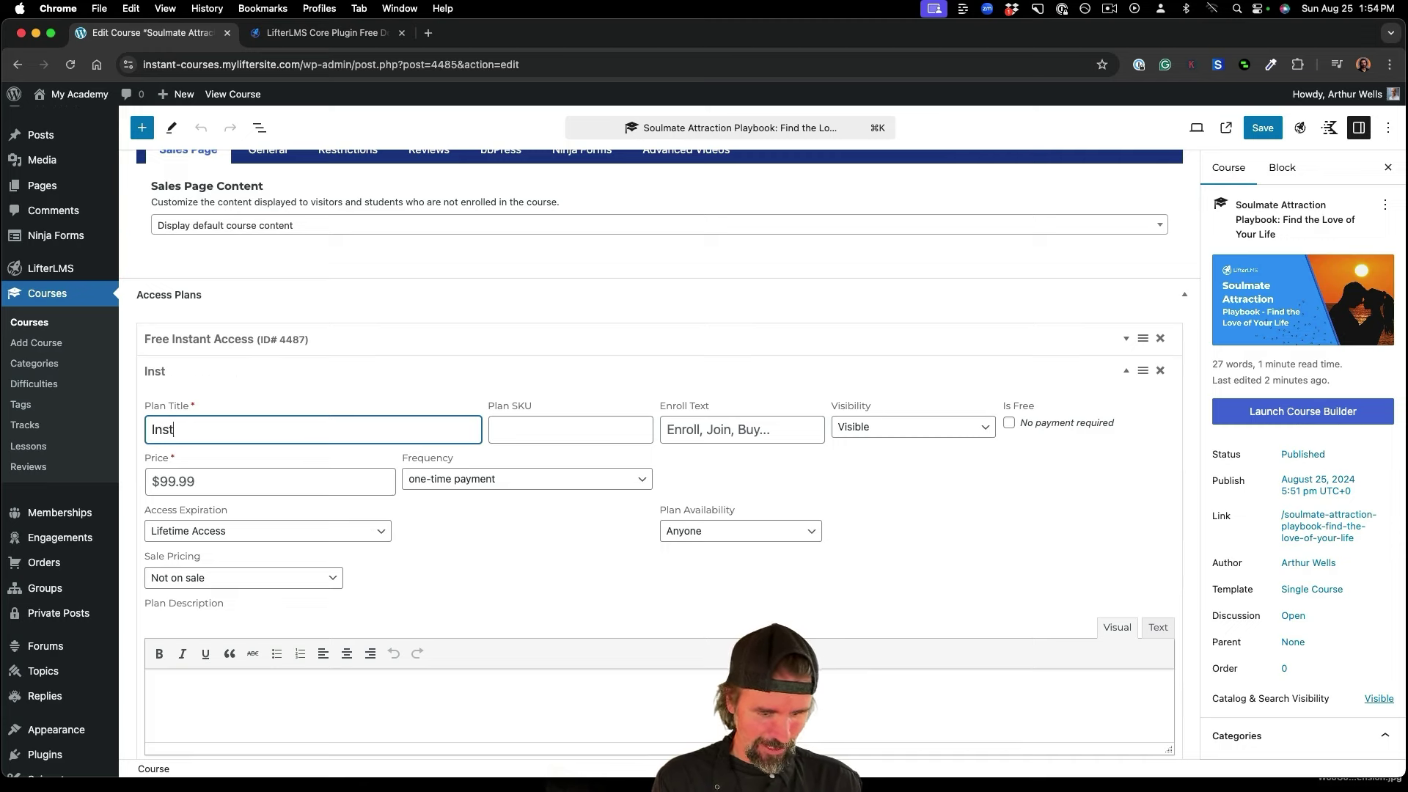
{"action": "type", "text": "ant Acces"}
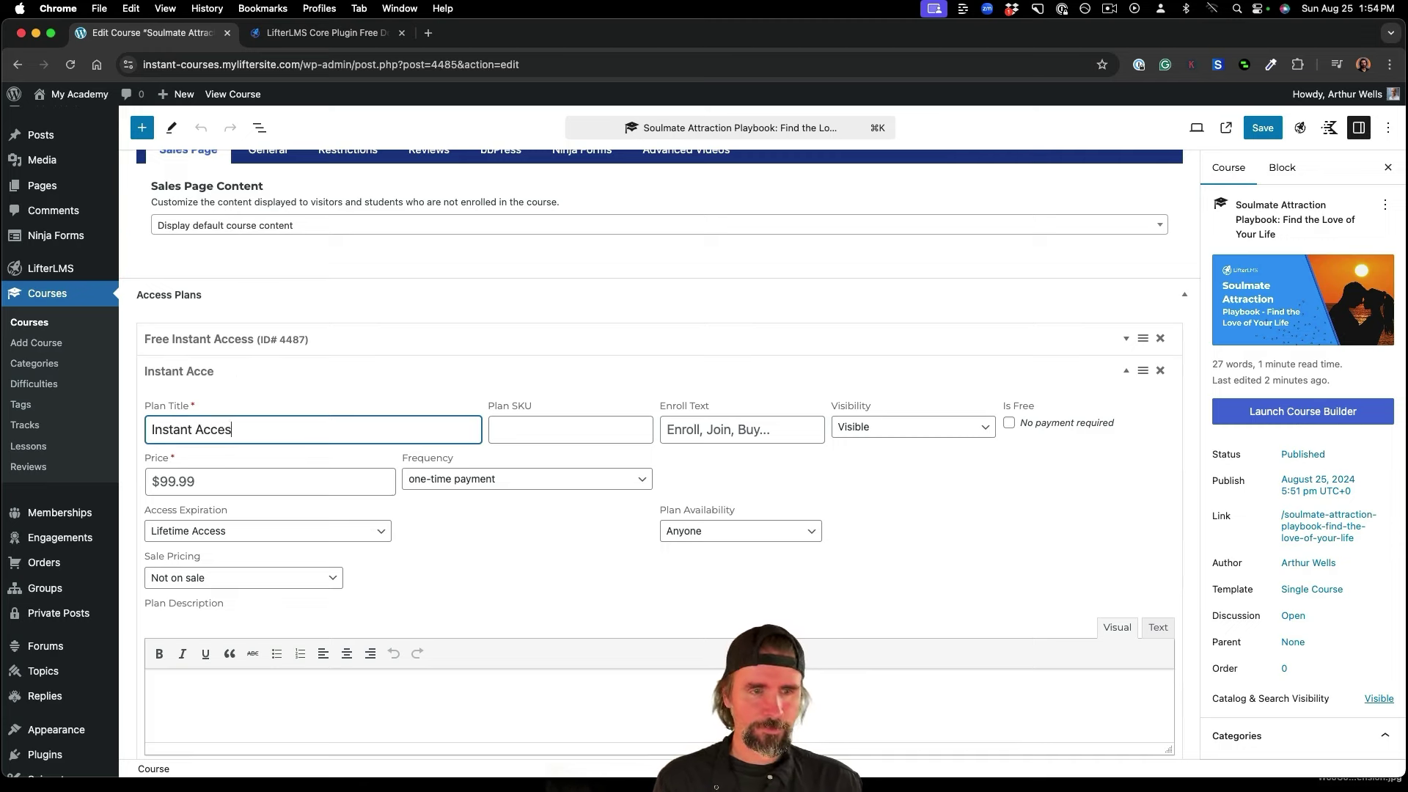
{"action": "type", "text": "s"}
{"action": "left_click", "coordinate": [704, 423]}
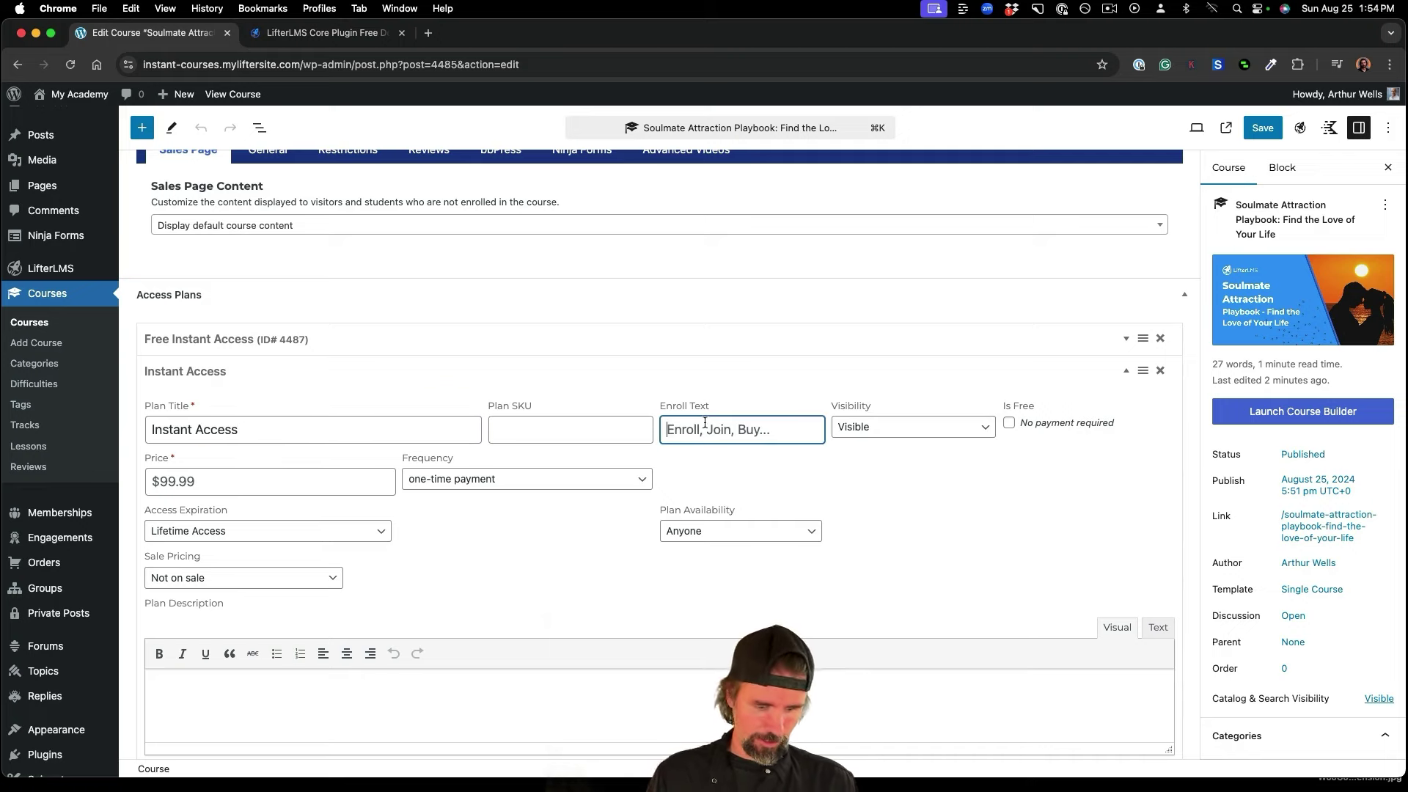
{"action": "type", "text": "Buy N"}
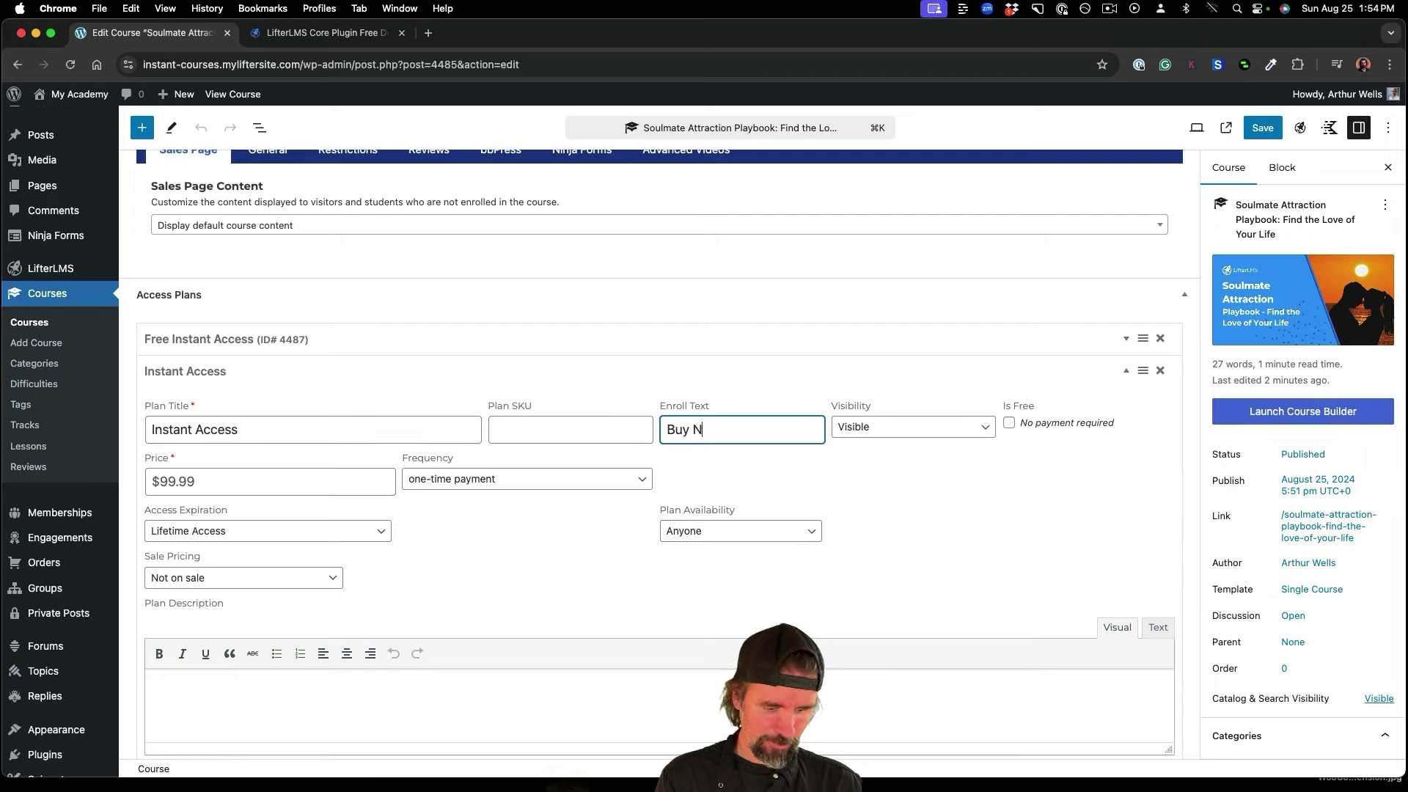
{"action": "type", "text": "ow"}
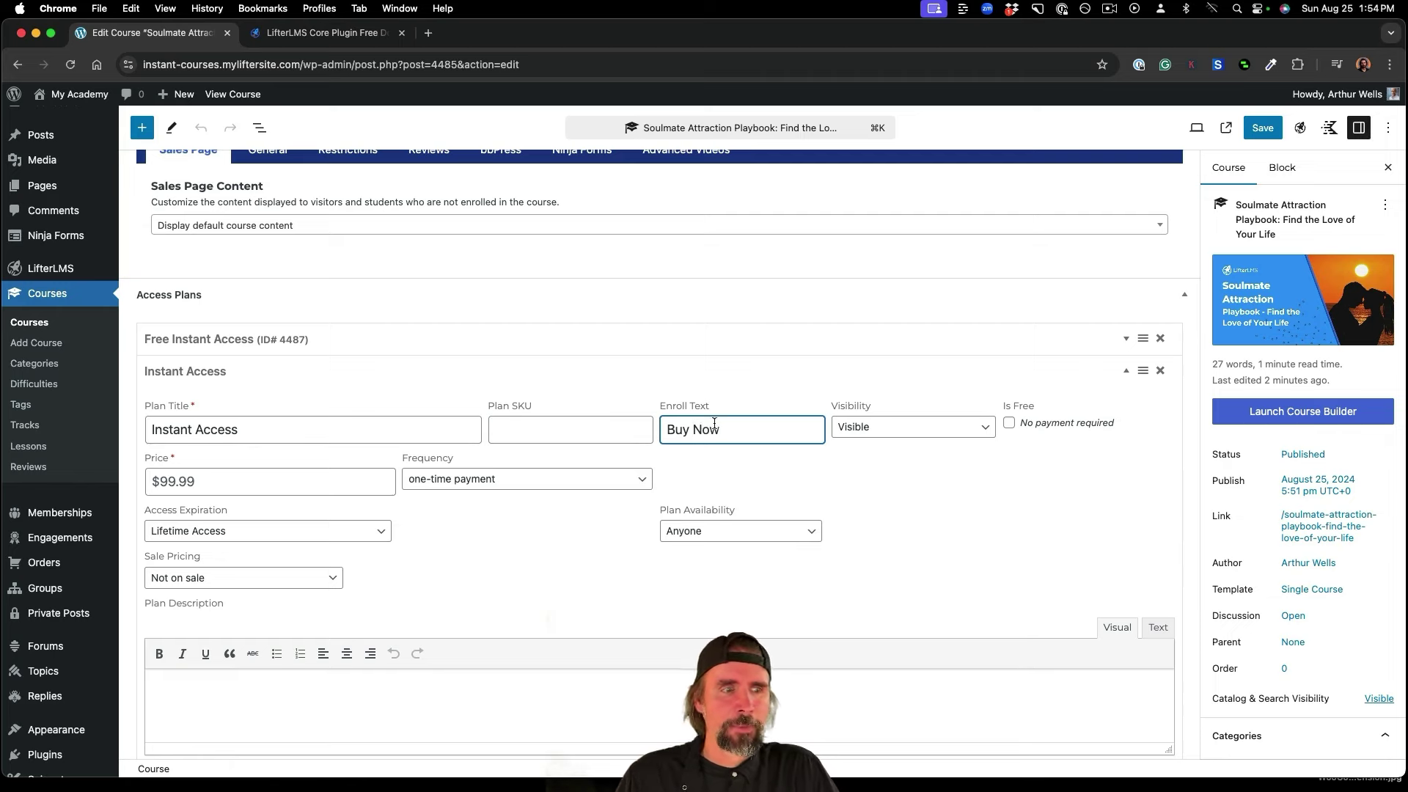
Price the plan at 500 as a one-time payment and save it.
{"action": "left_click", "coordinate": [221, 478]}
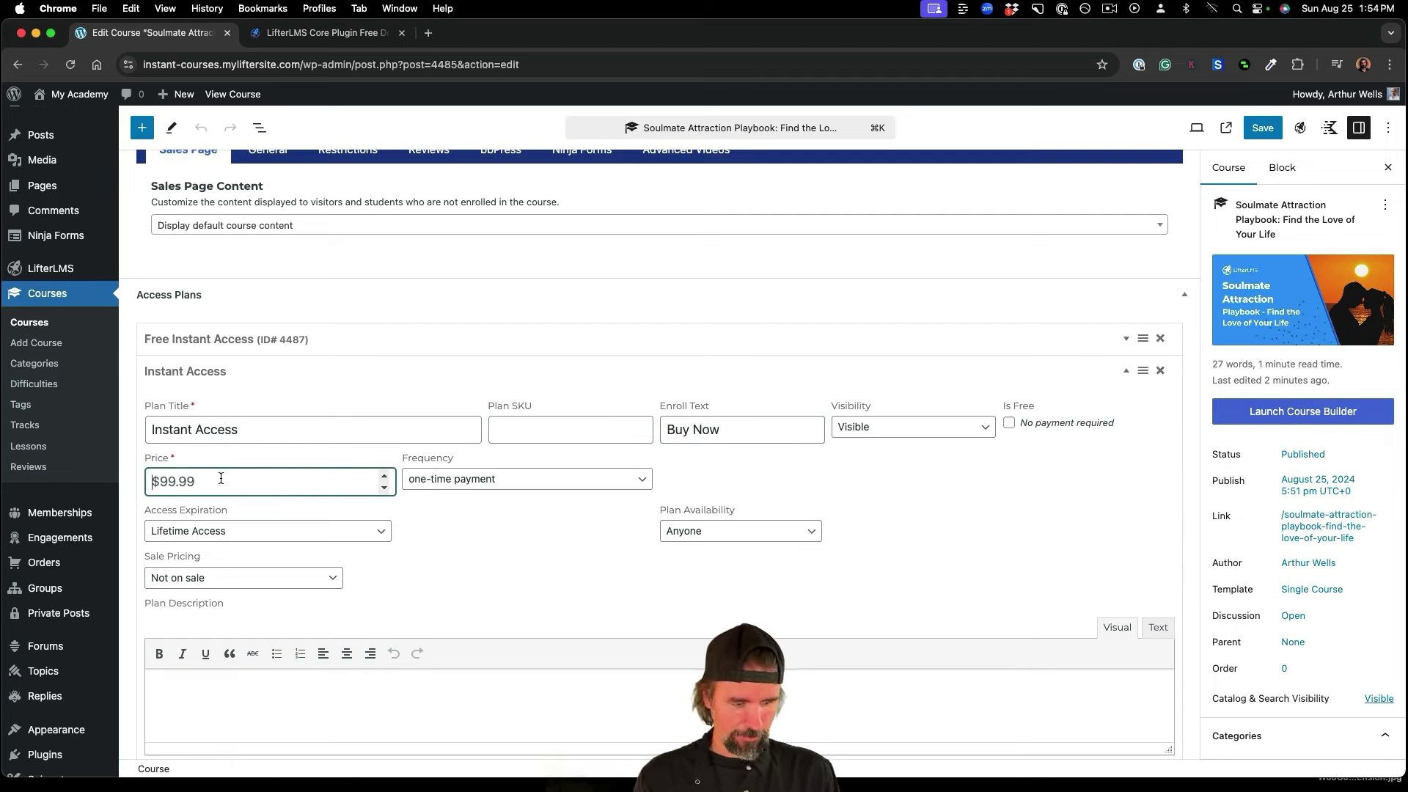
{"action": "type", "text": "500"}
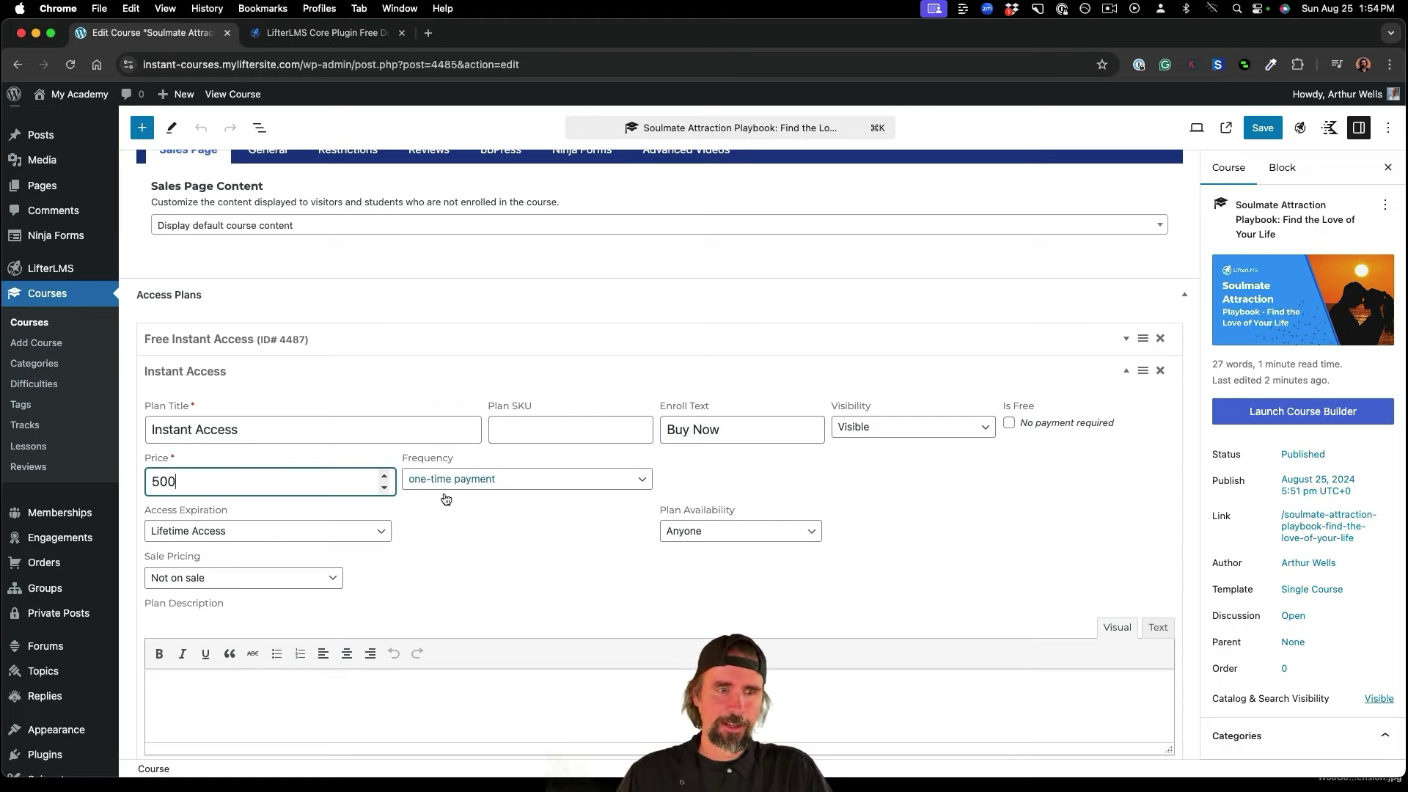
{"action": "left_click", "coordinate": [490, 484]}
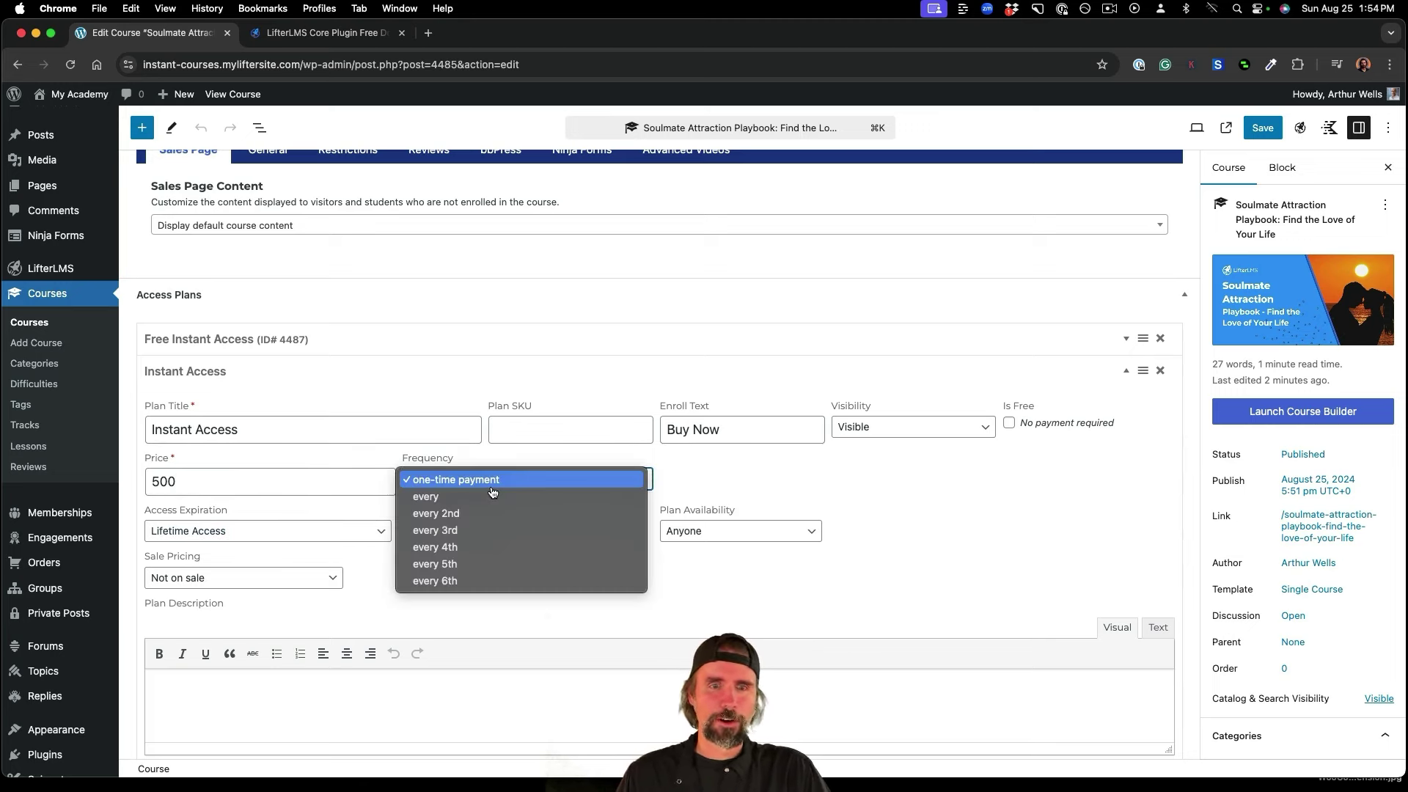
{"action": "left_click", "coordinate": [808, 474]}
{"action": "scroll", "coordinate": [808, 474], "scroll_direction": "down", "scroll_amount": 4}
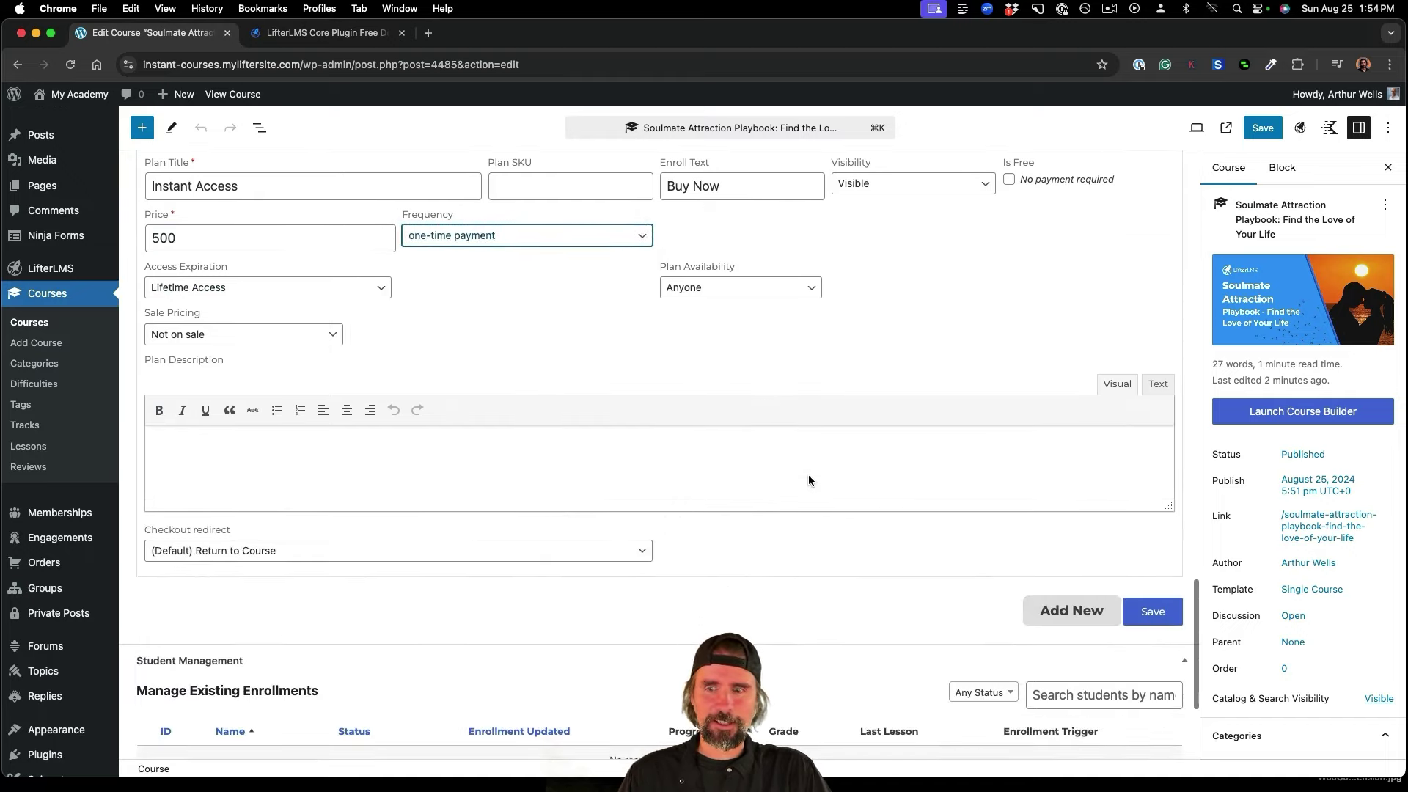
{"action": "left_click", "coordinate": [1152, 612]}
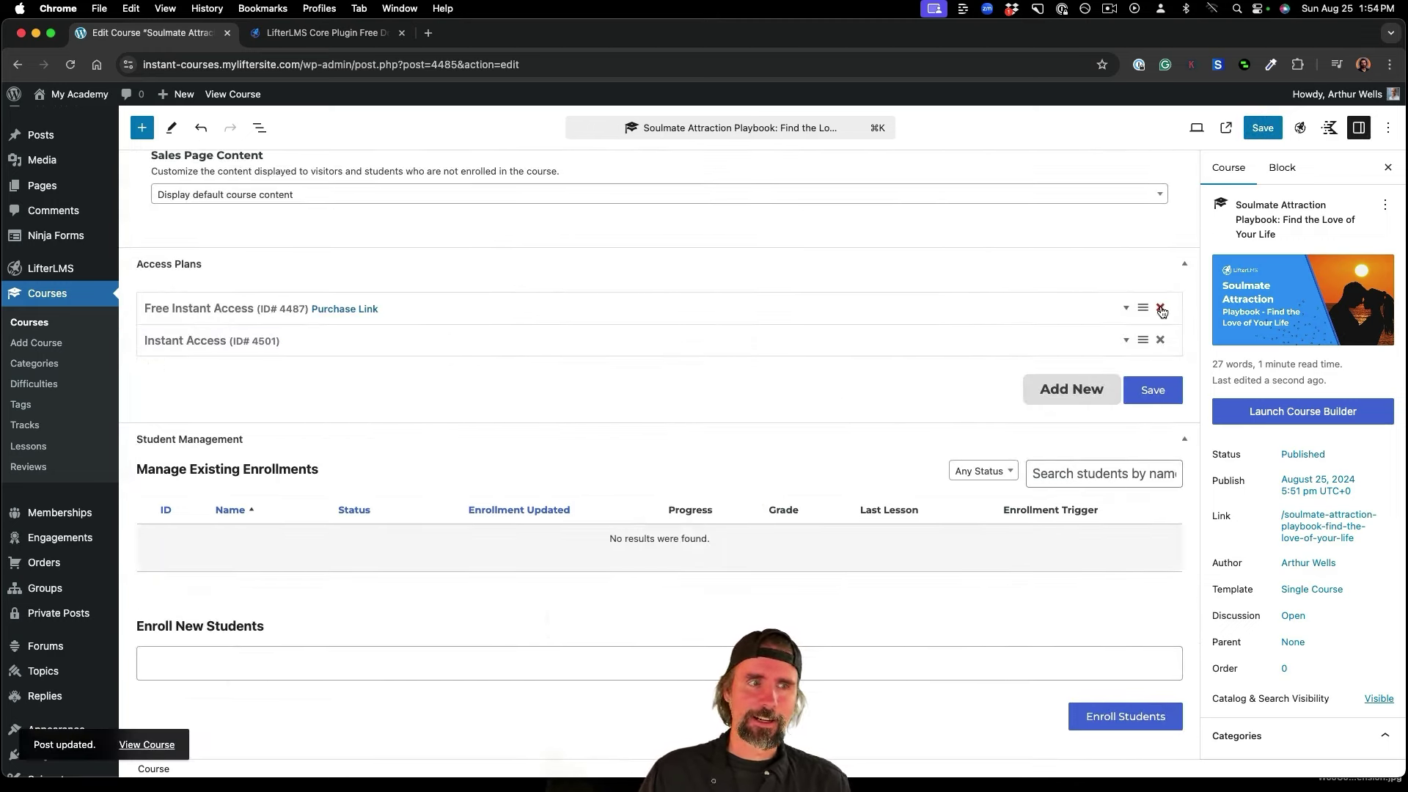
Delete the Free Instant Access plan (ID# 4487), then save the access plans and course.
{"action": "left_click", "coordinate": [1161, 310]}
{"action": "left_click", "coordinate": [833, 212]}
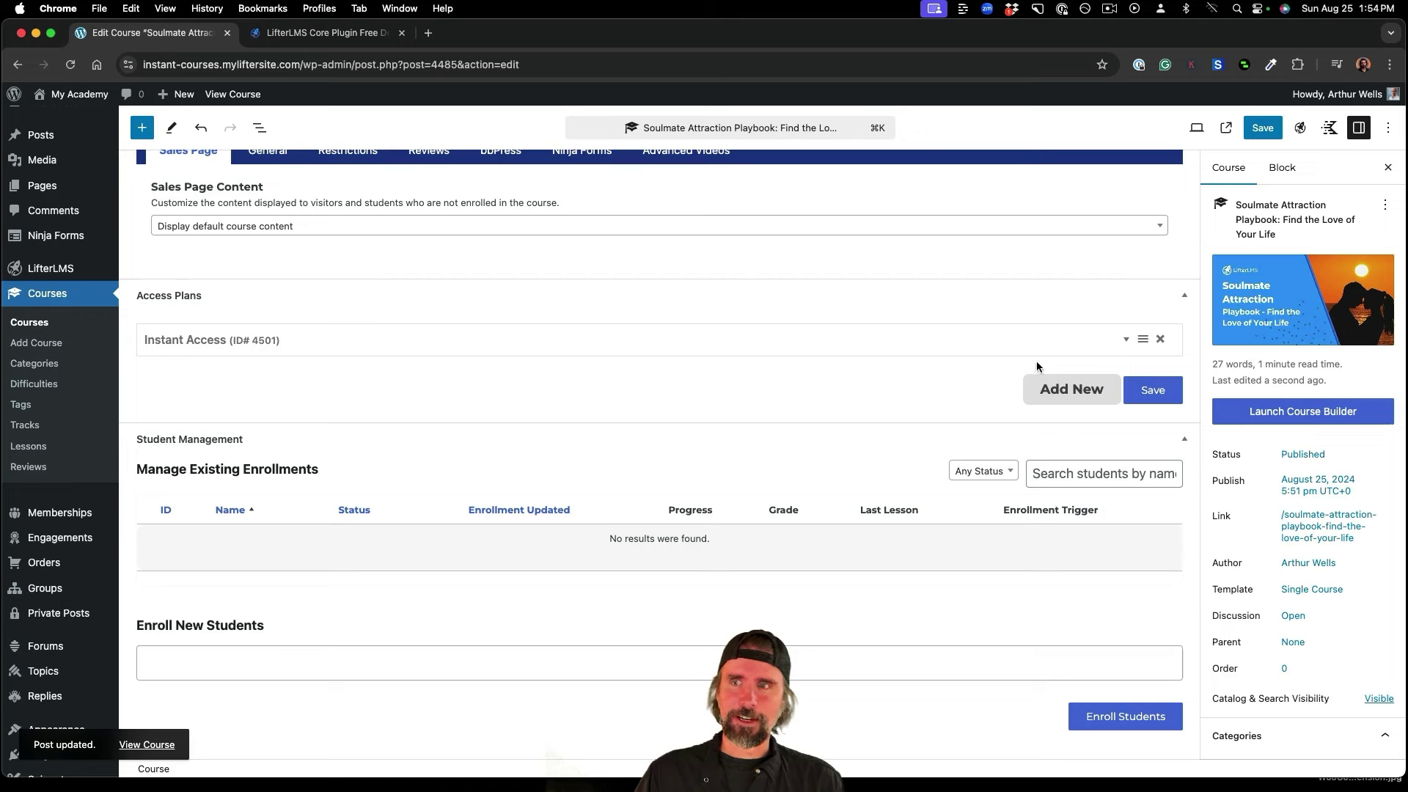
{"action": "left_click", "coordinate": [1164, 383]}
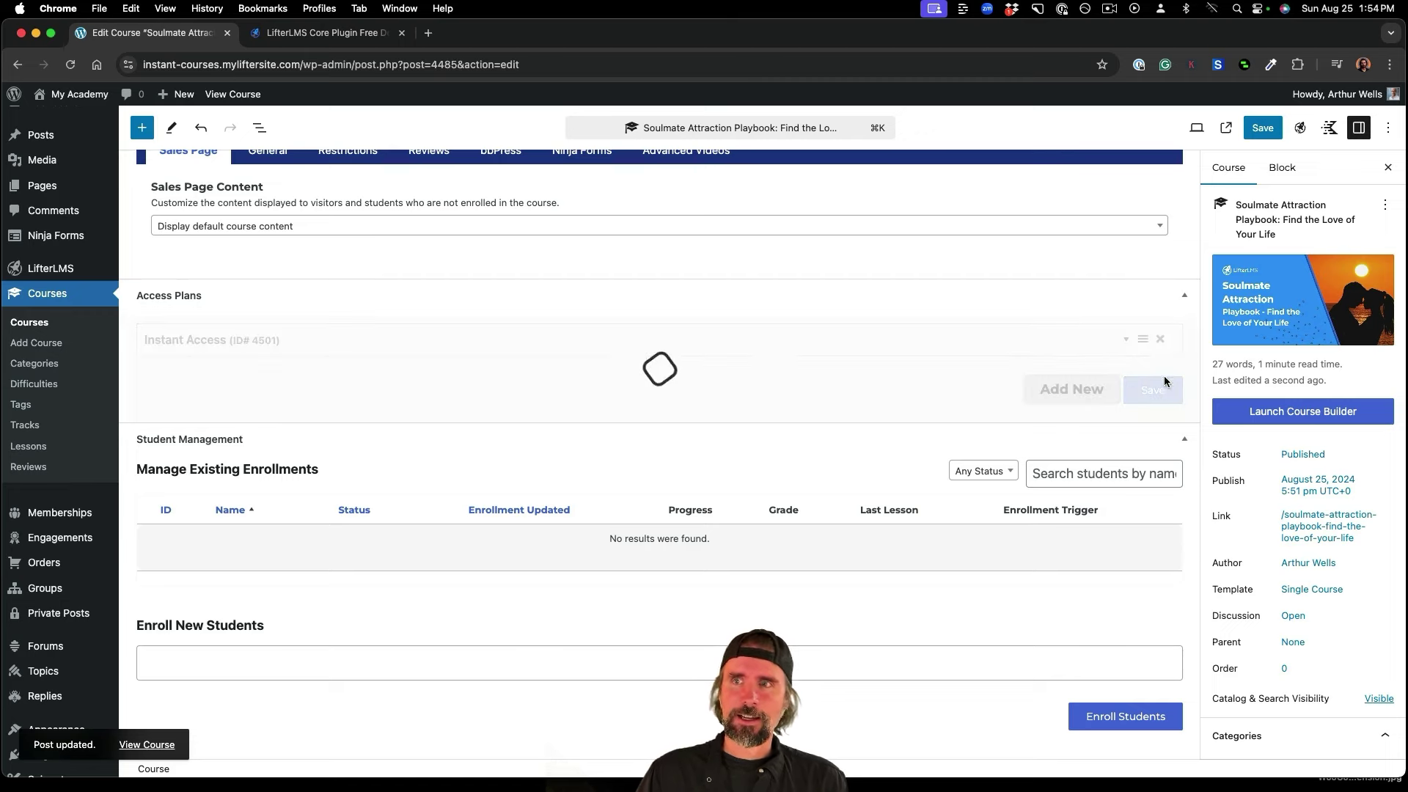
{"action": "left_click", "coordinate": [1262, 130]}
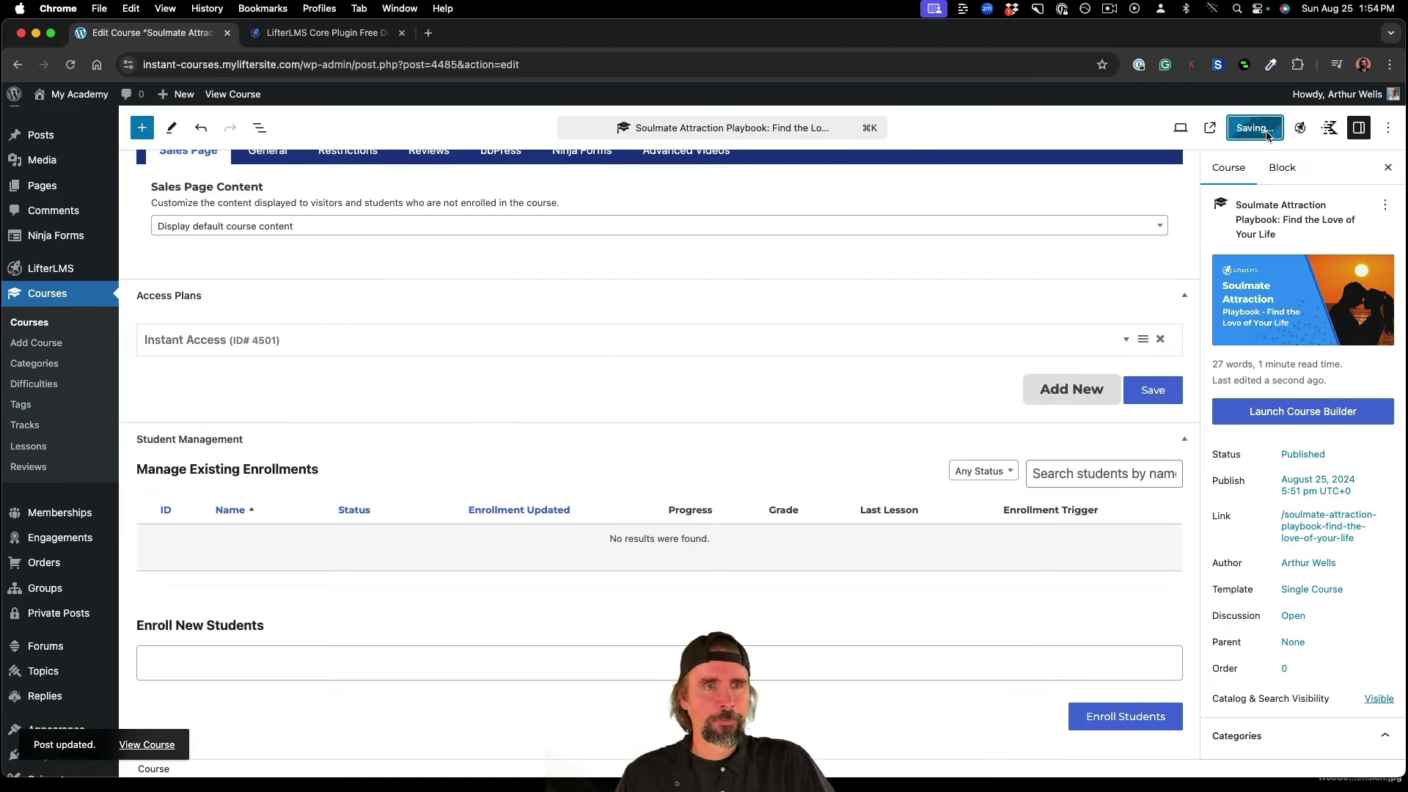
View the public Soulmate Attraction course page and scroll to the $500.00 Instant Access plan.
{"action": "left_click", "coordinate": [150, 745]}
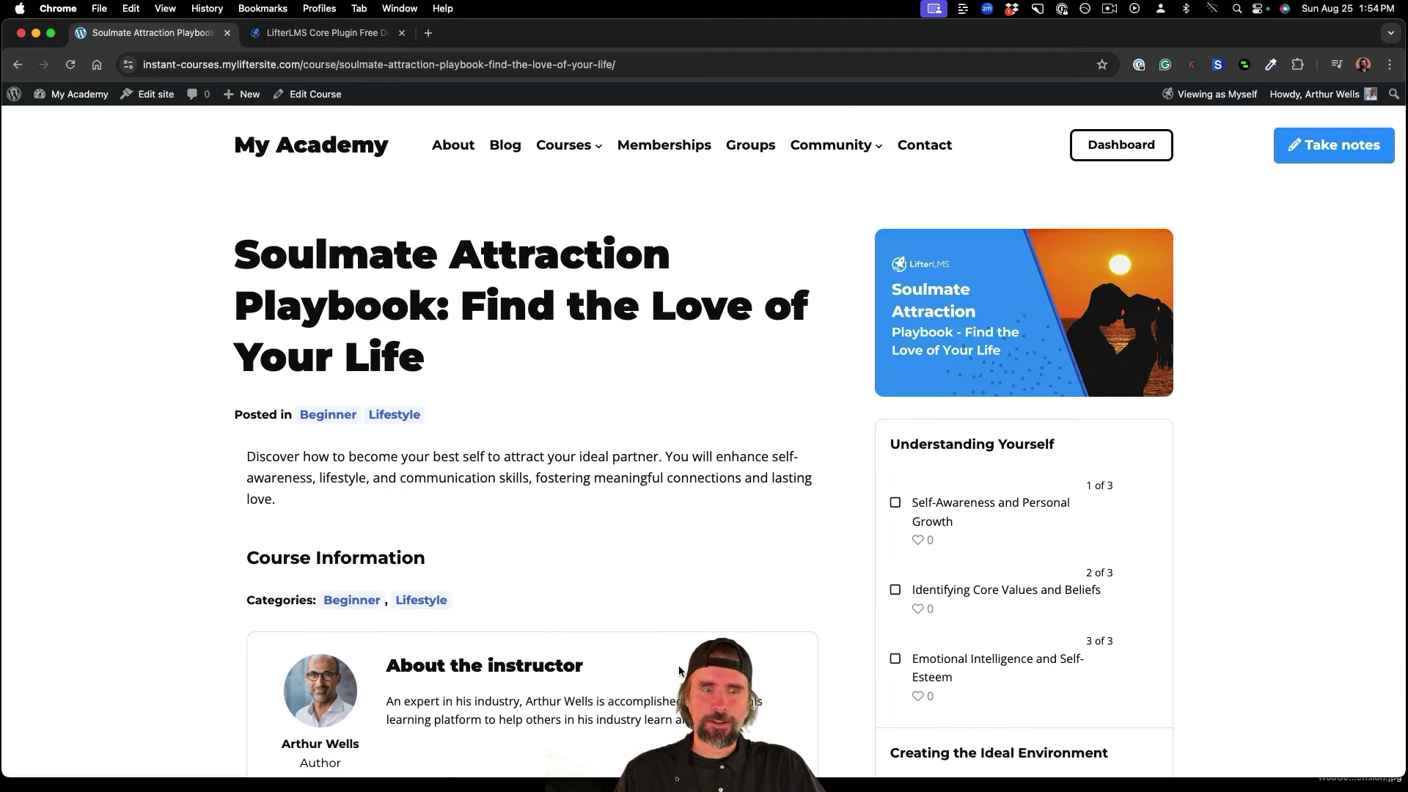
{"action": "scroll", "coordinate": [680, 672], "scroll_direction": "down", "scroll_amount": 5}
{"action": "scroll", "coordinate": [681, 672], "scroll_direction": "up", "scroll_amount": 5}
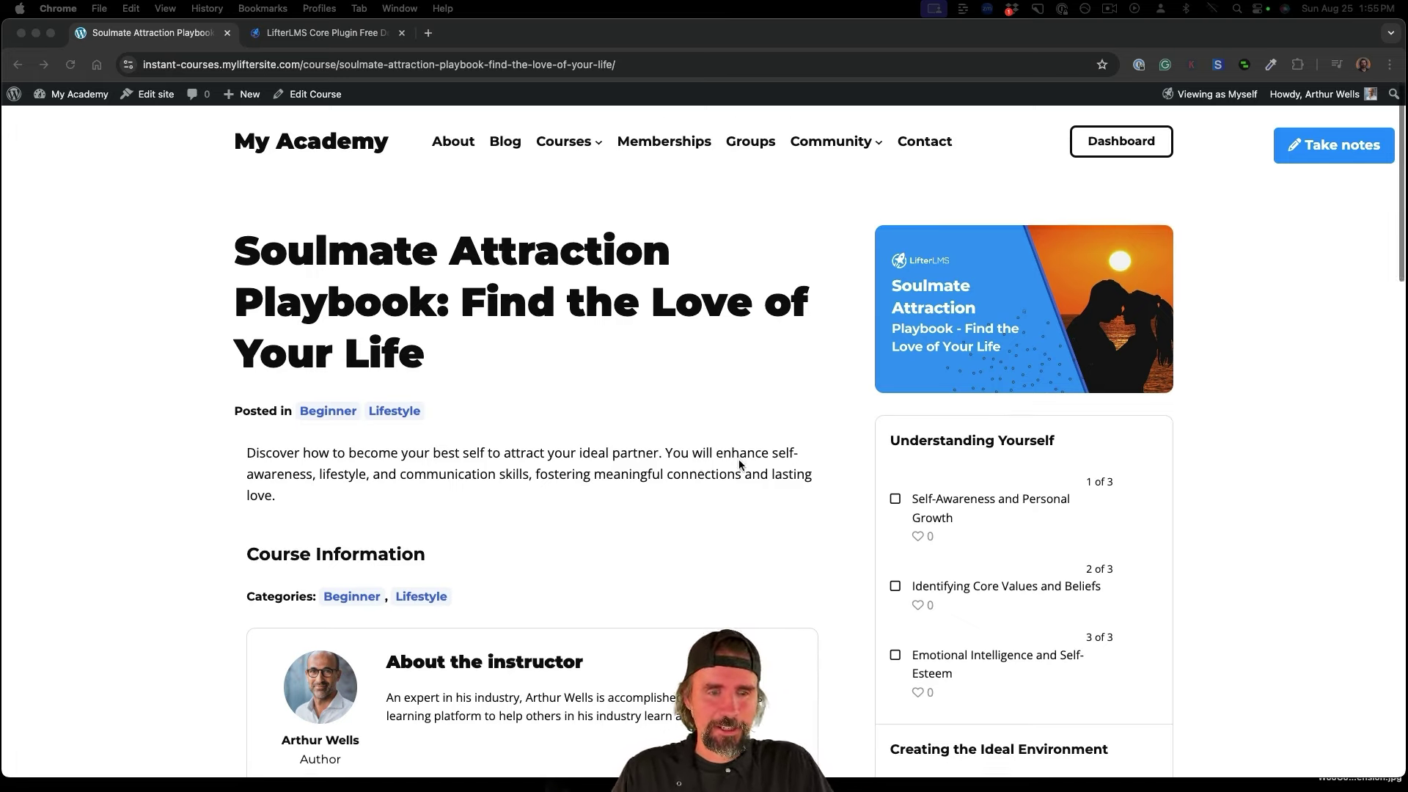
{"action": "scroll", "coordinate": [737, 459], "scroll_direction": "down", "scroll_amount": 6}
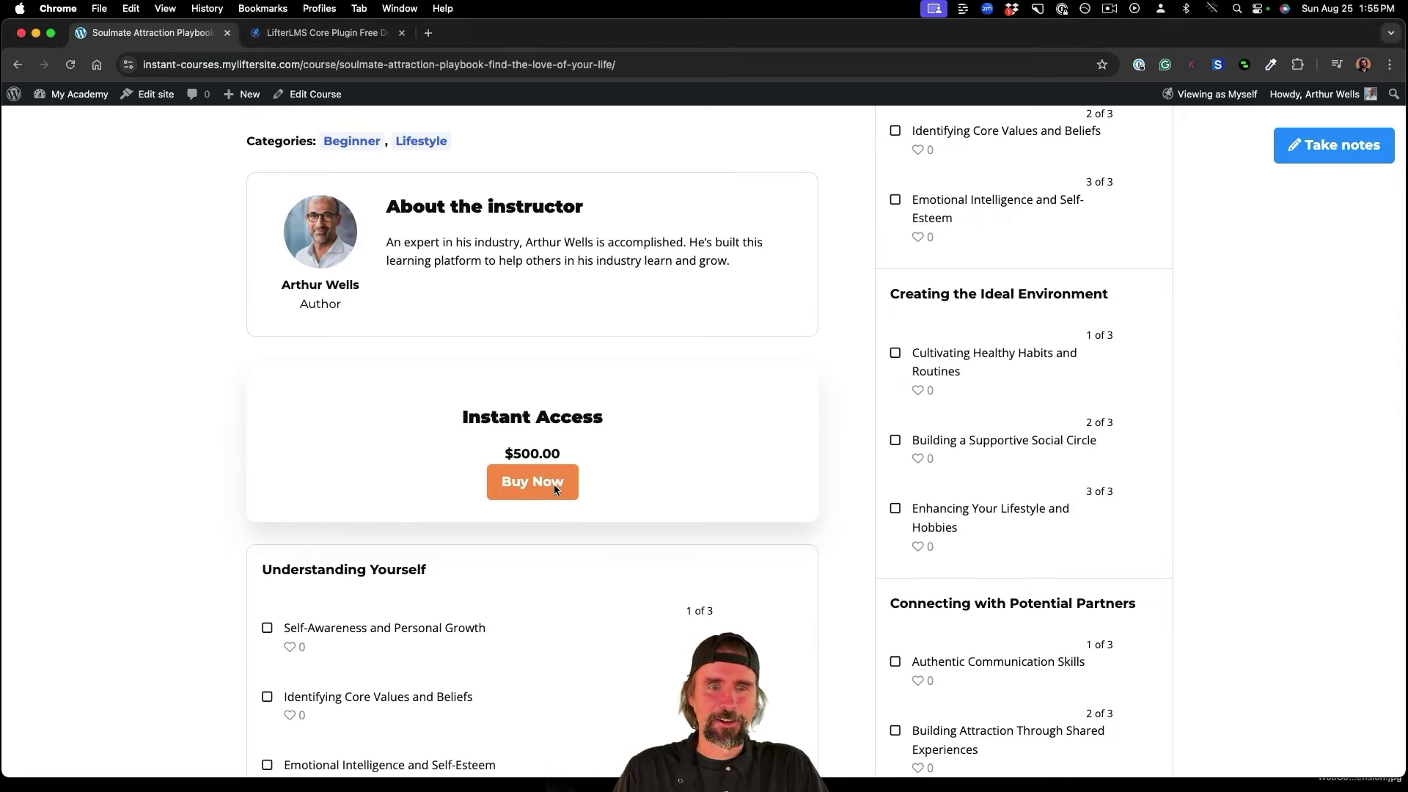
Start buying the Instant Access plan and look over the checkout's billing and payment details.
{"action": "left_click", "coordinate": [554, 487]}
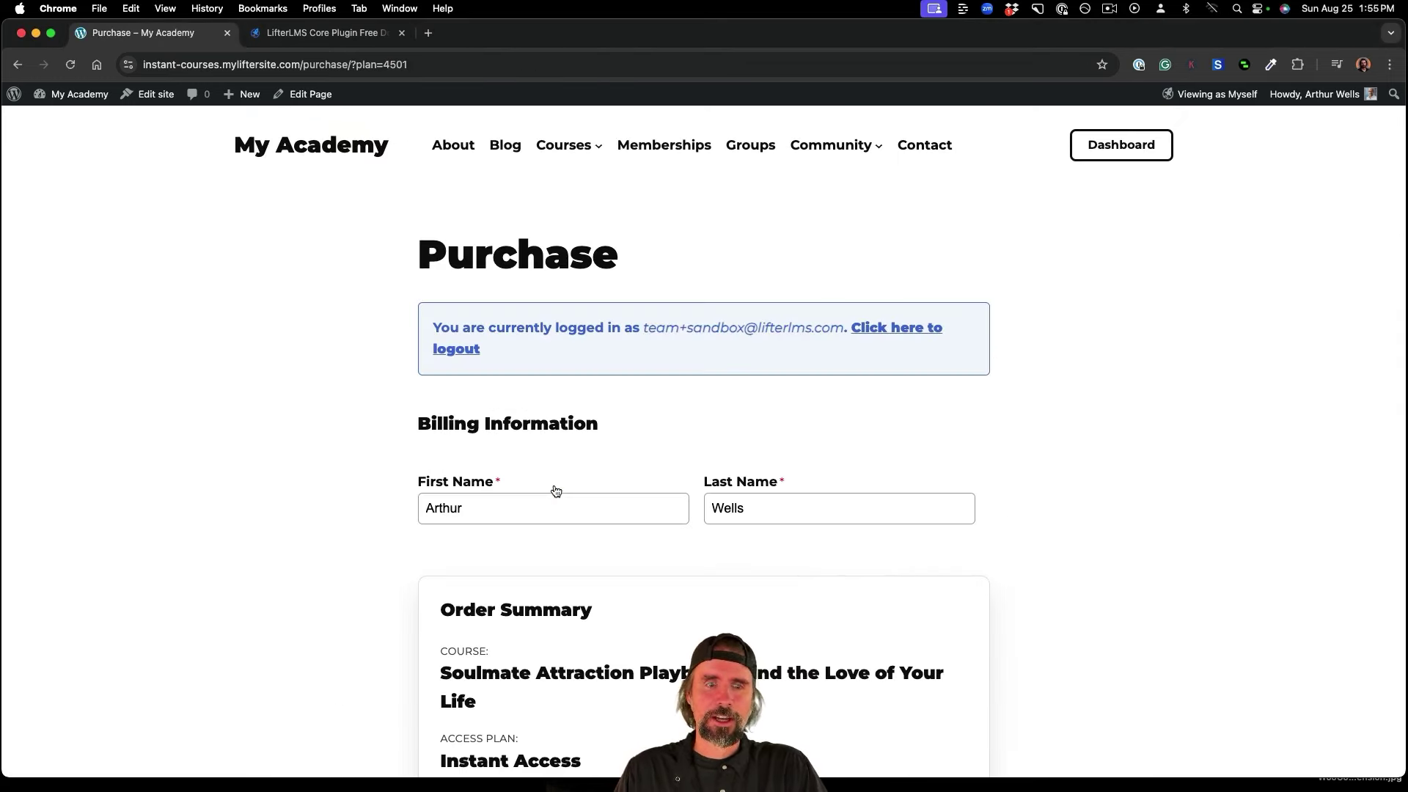
{"action": "scroll", "coordinate": [556, 490], "scroll_direction": "down", "scroll_amount": 10}
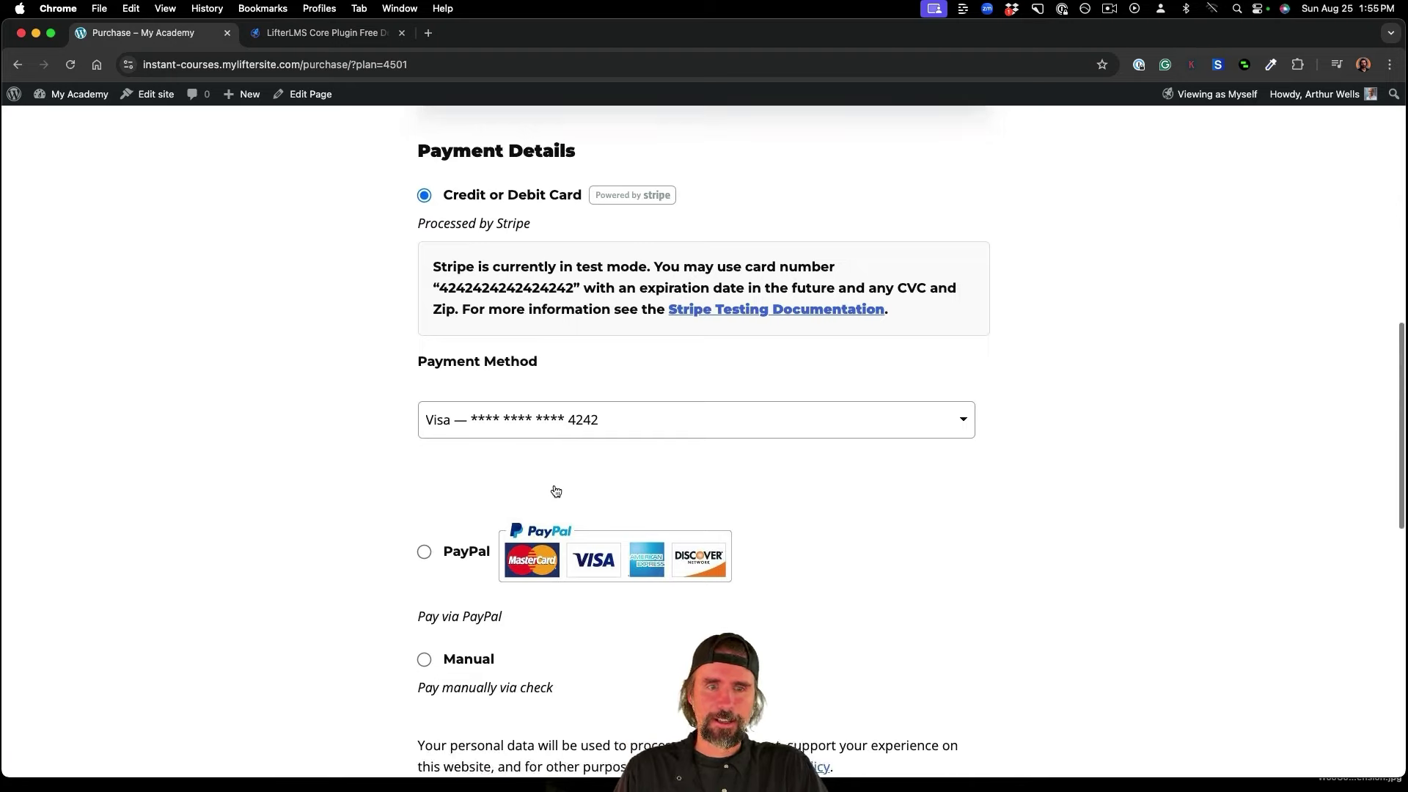
{"action": "scroll", "coordinate": [556, 490], "scroll_direction": "down", "scroll_amount": 3}
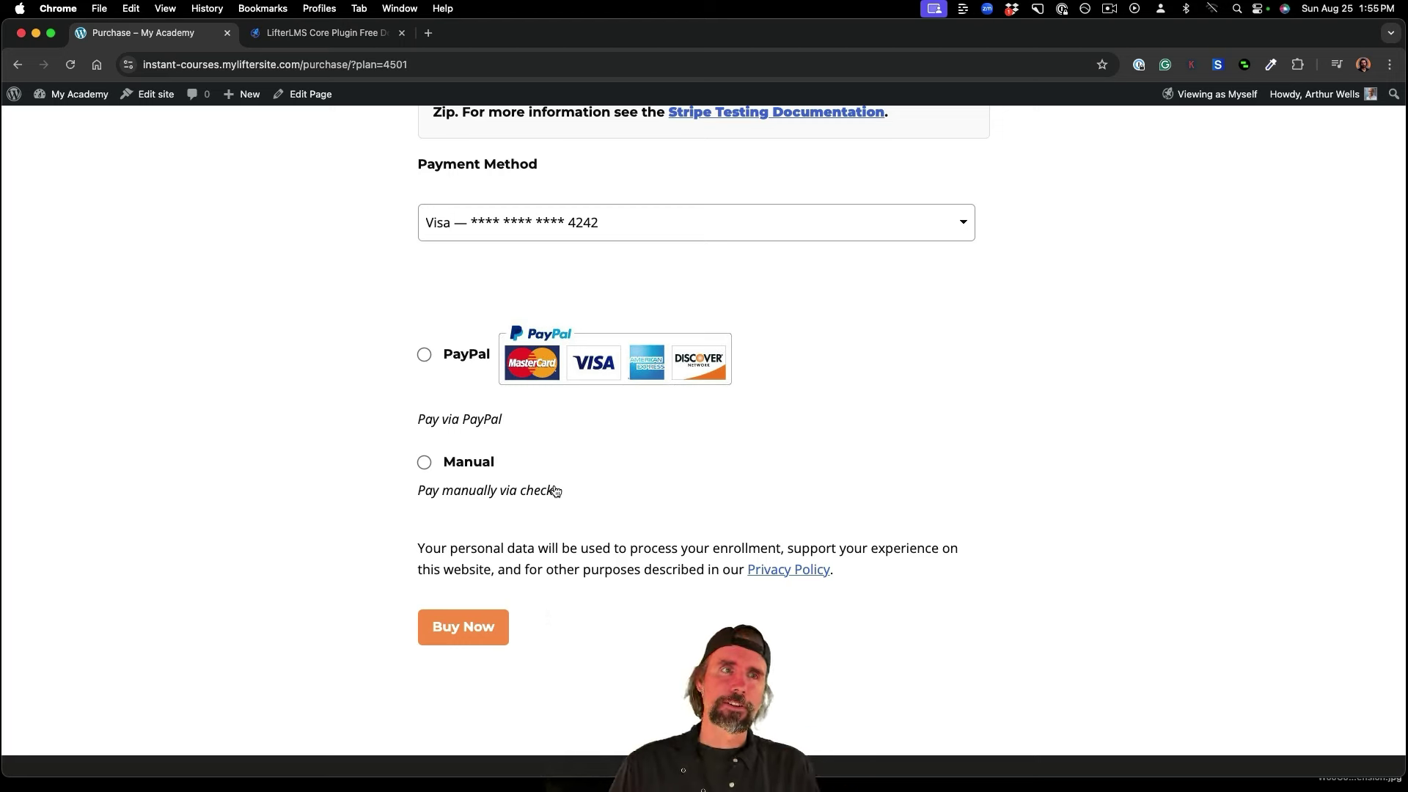
{"action": "scroll", "coordinate": [556, 491], "scroll_direction": "up", "scroll_amount": 2}
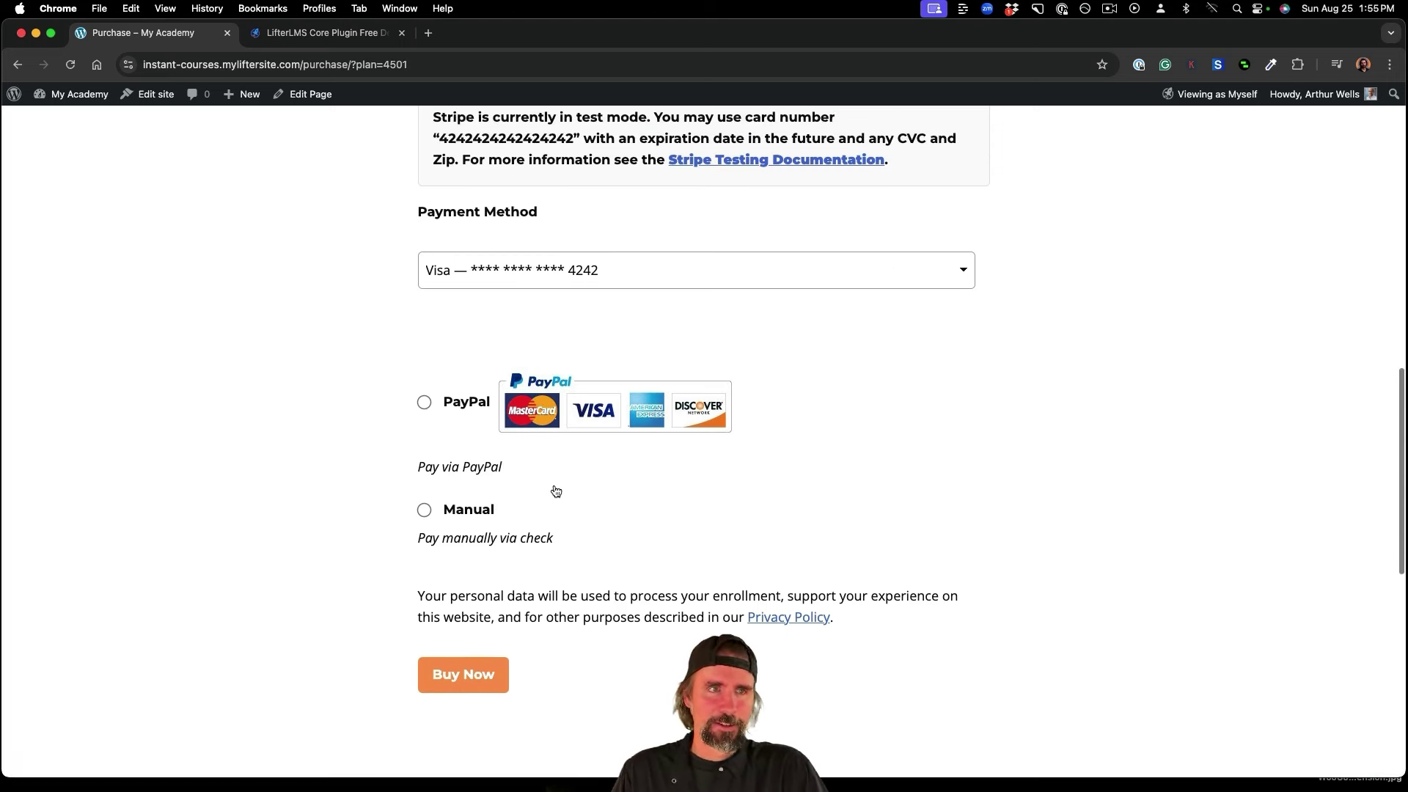
{"action": "left_click", "coordinate": [339, 38]}
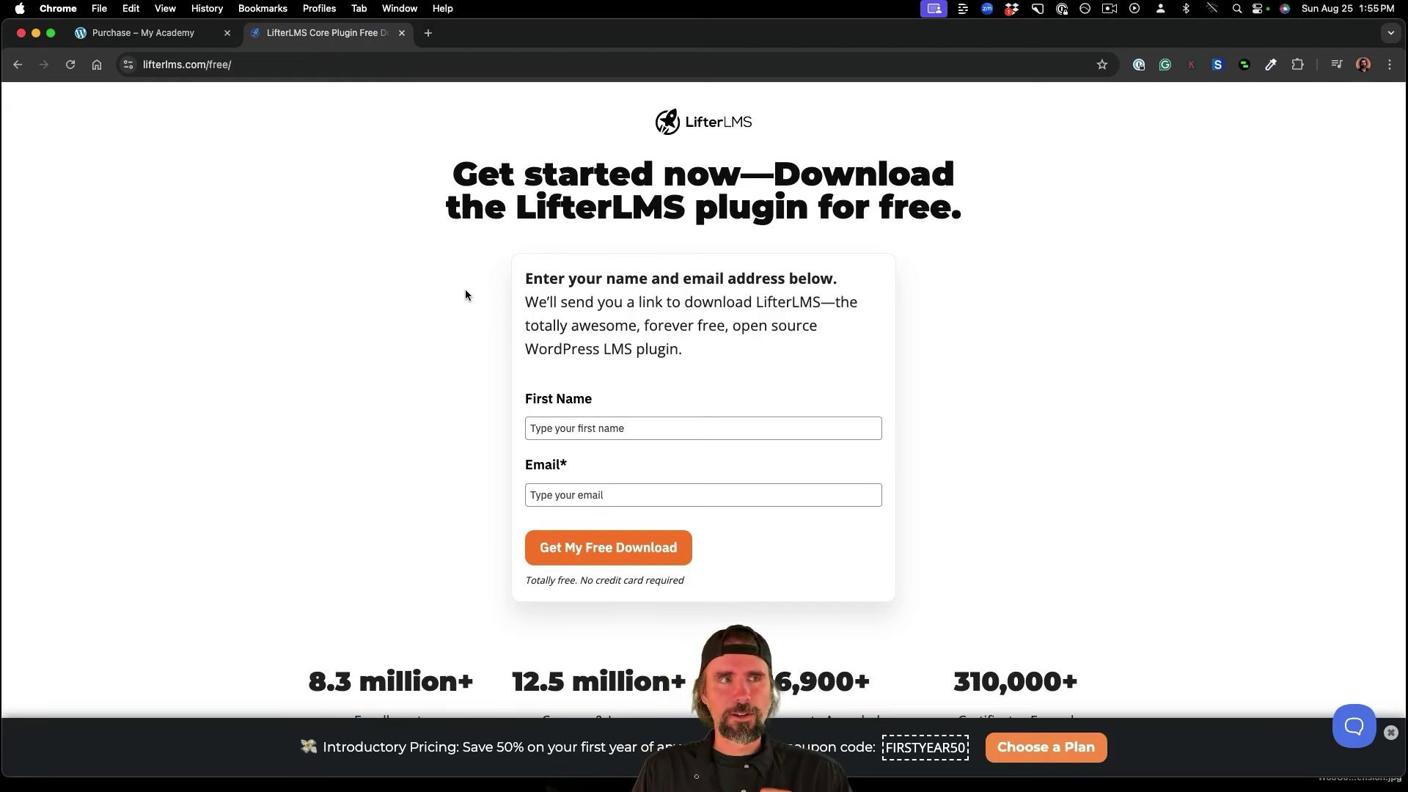
{"action": "left_click", "coordinate": [176, 33]}
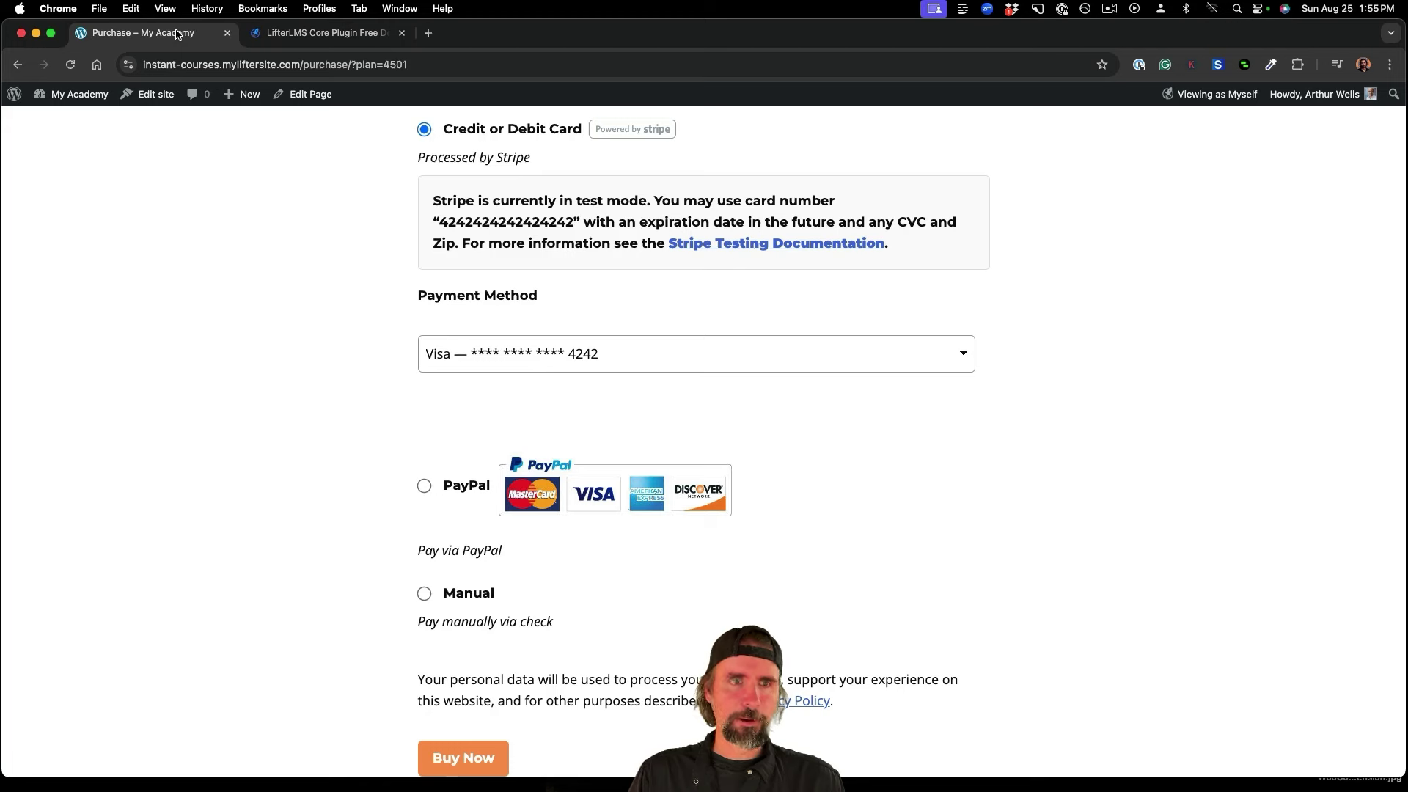
Go to the A LifterLMS Sandbox admin Dashboard, briefly checking the LifterLMS download tab.
{"action": "scroll", "coordinate": [469, 208], "scroll_direction": "up", "scroll_amount": 10}
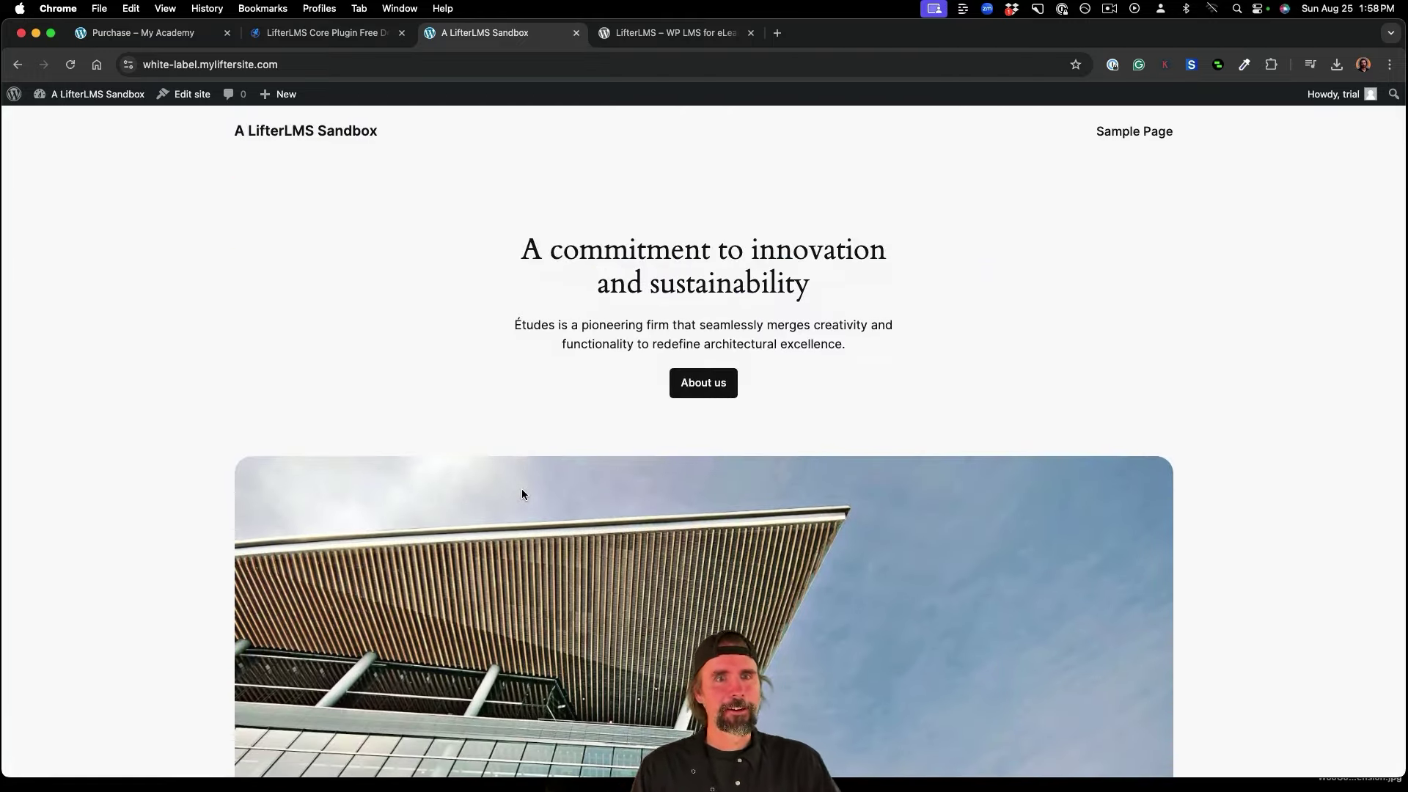
{"action": "scroll", "coordinate": [521, 488], "scroll_direction": "down", "scroll_amount": 5}
{"action": "scroll", "coordinate": [521, 488], "scroll_direction": "up", "scroll_amount": 5}
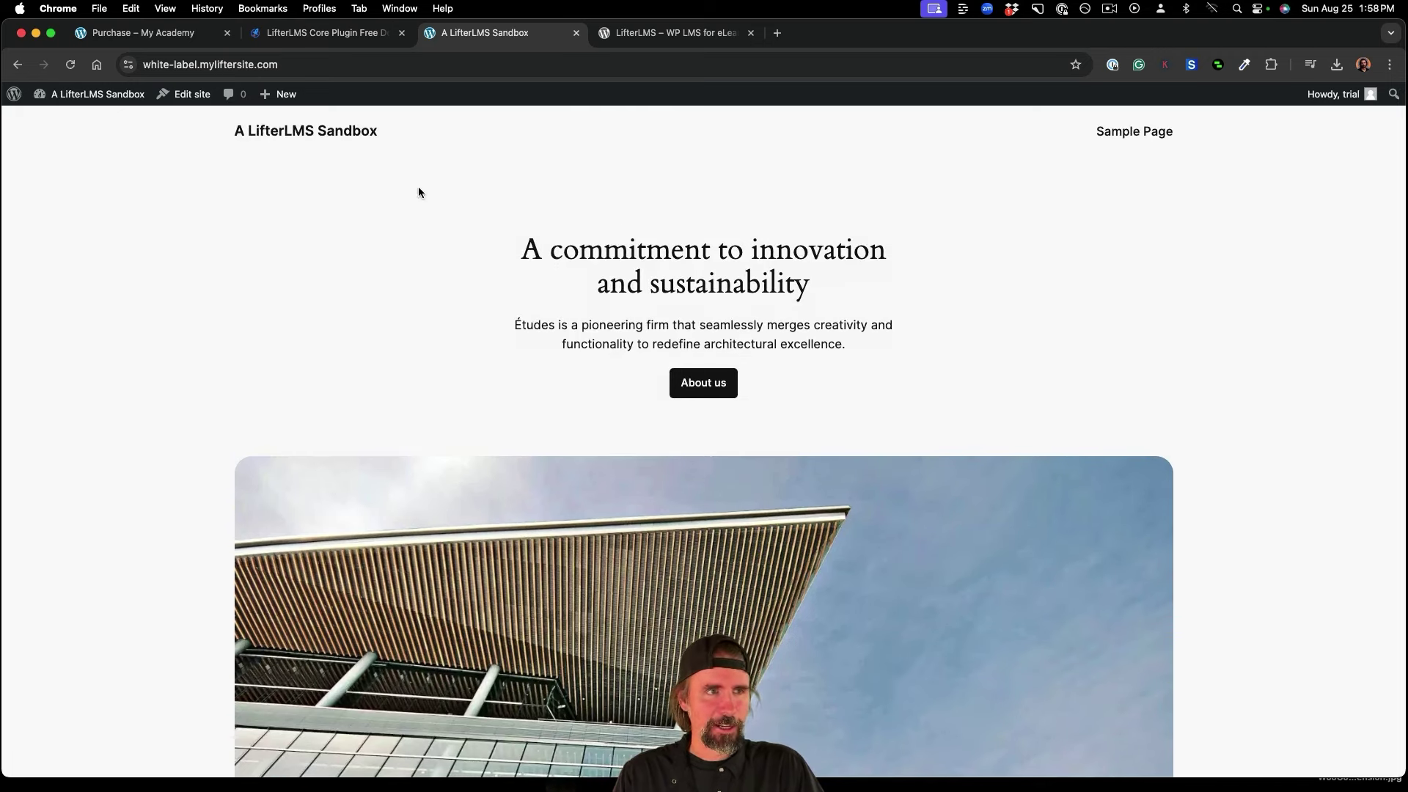
{"action": "mouse_move", "coordinate": [95, 94]}
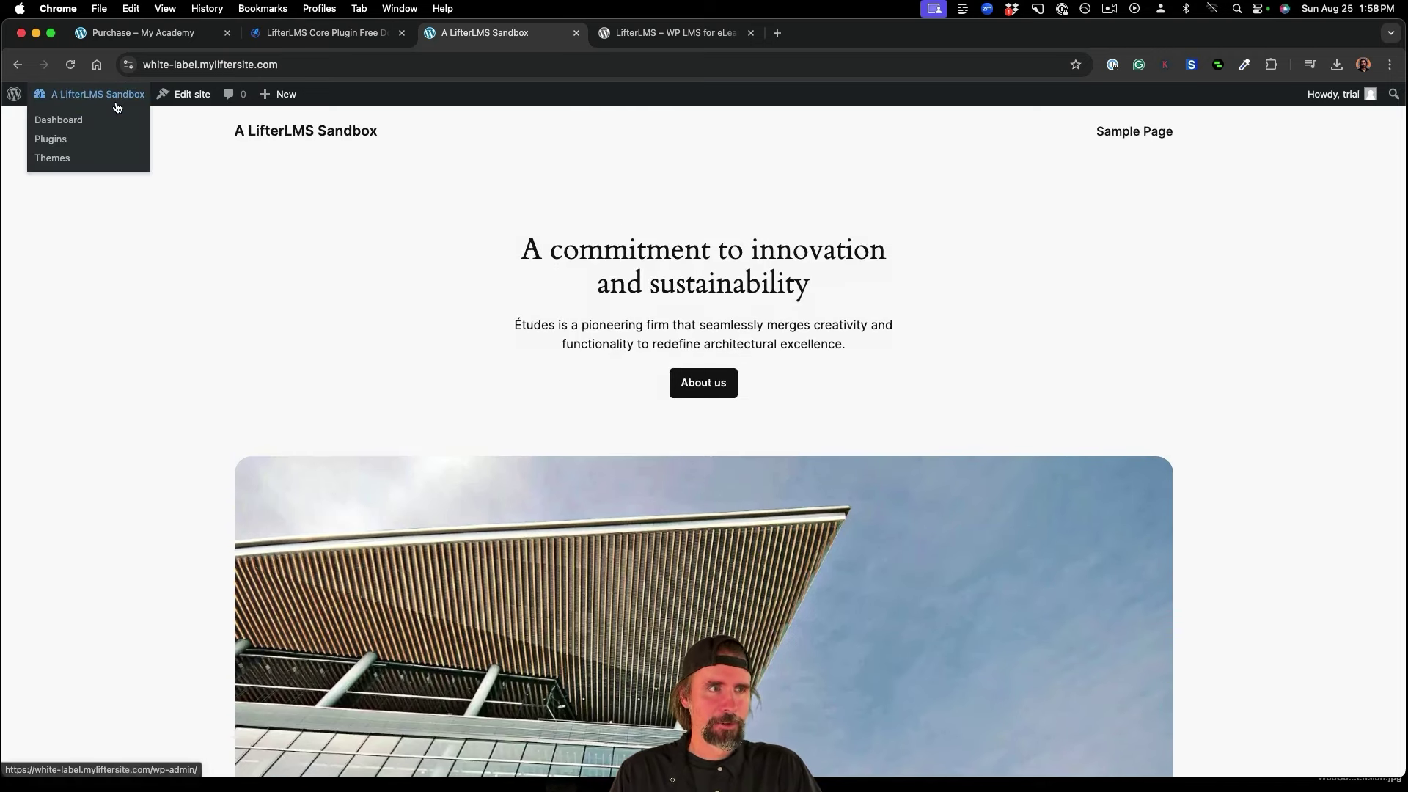
{"action": "left_click", "coordinate": [73, 127]}
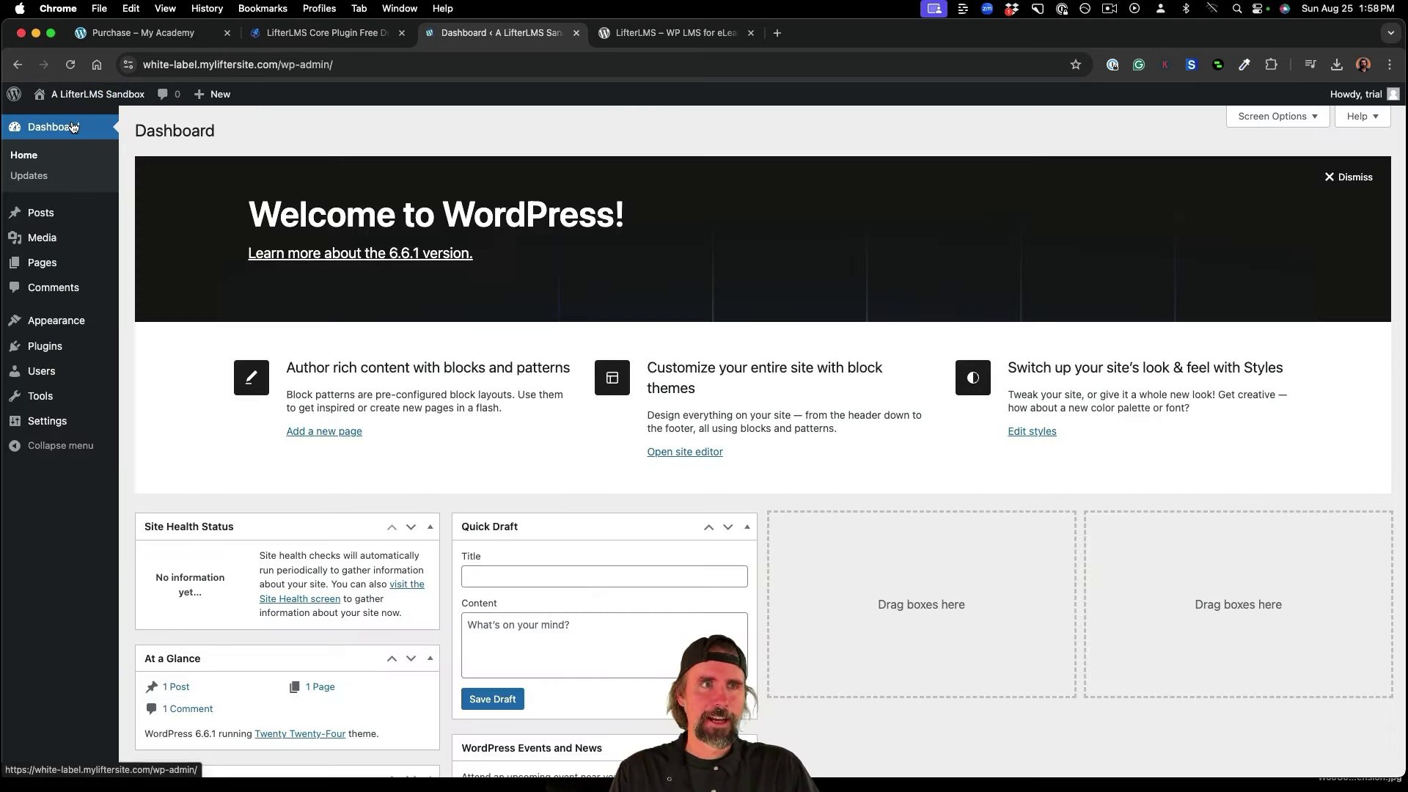
{"action": "left_click", "coordinate": [334, 41]}
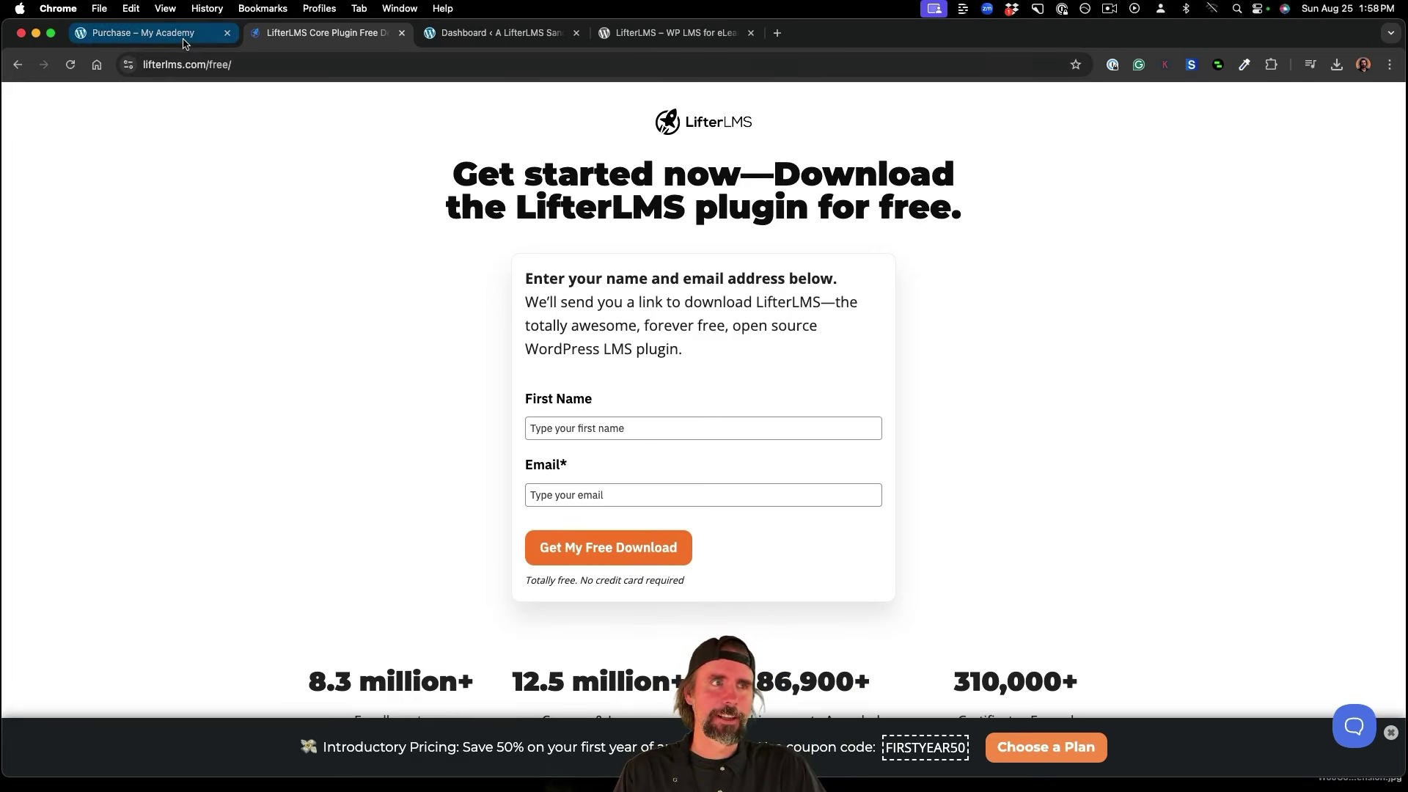
{"action": "left_click", "coordinate": [473, 34]}
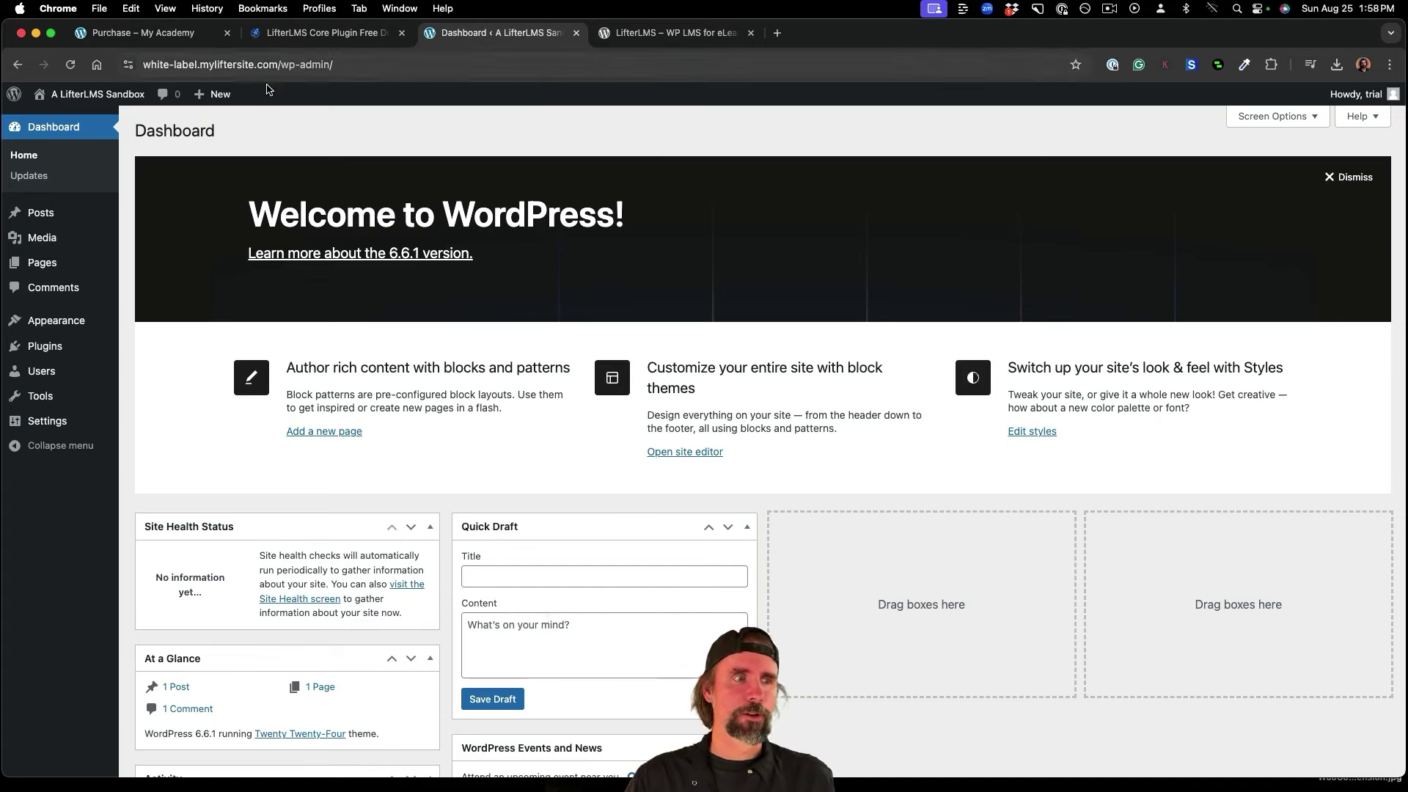
Upload lifterlms.7.7.6.zip through Add New Plugin, install it, and activate it.
{"action": "left_click", "coordinate": [44, 348]}
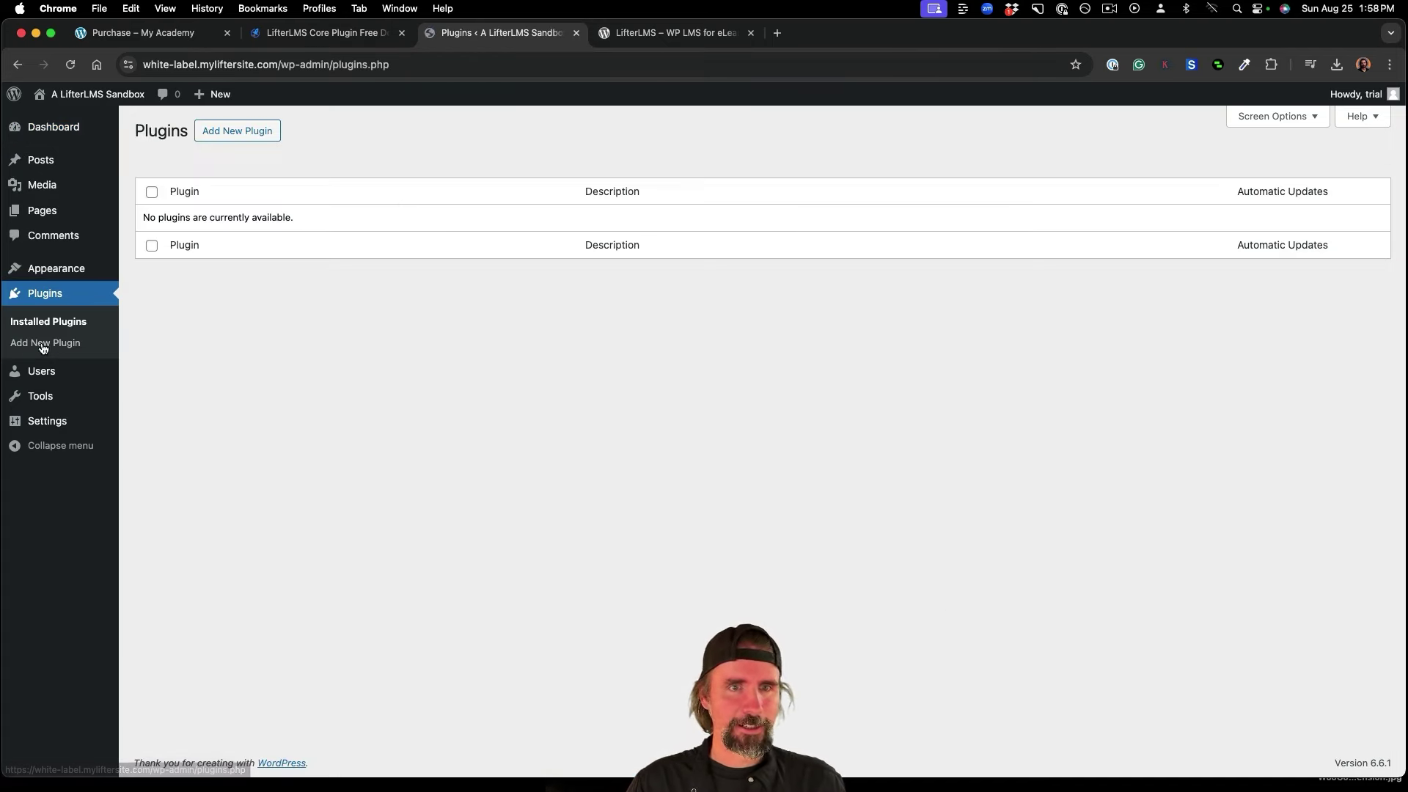
{"action": "left_click", "coordinate": [225, 139]}
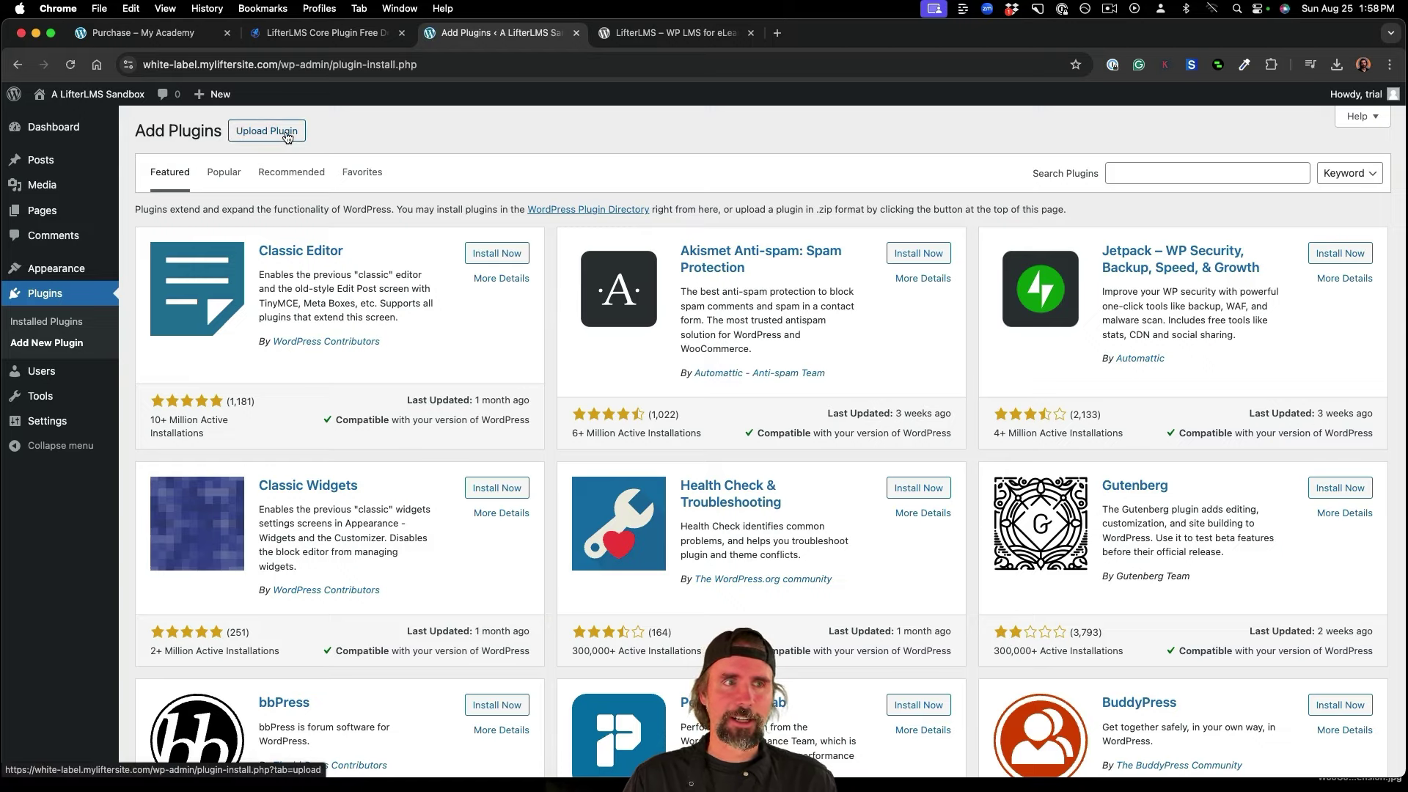
{"action": "left_click", "coordinate": [294, 139]}
{"action": "left_click", "coordinate": [634, 262]}
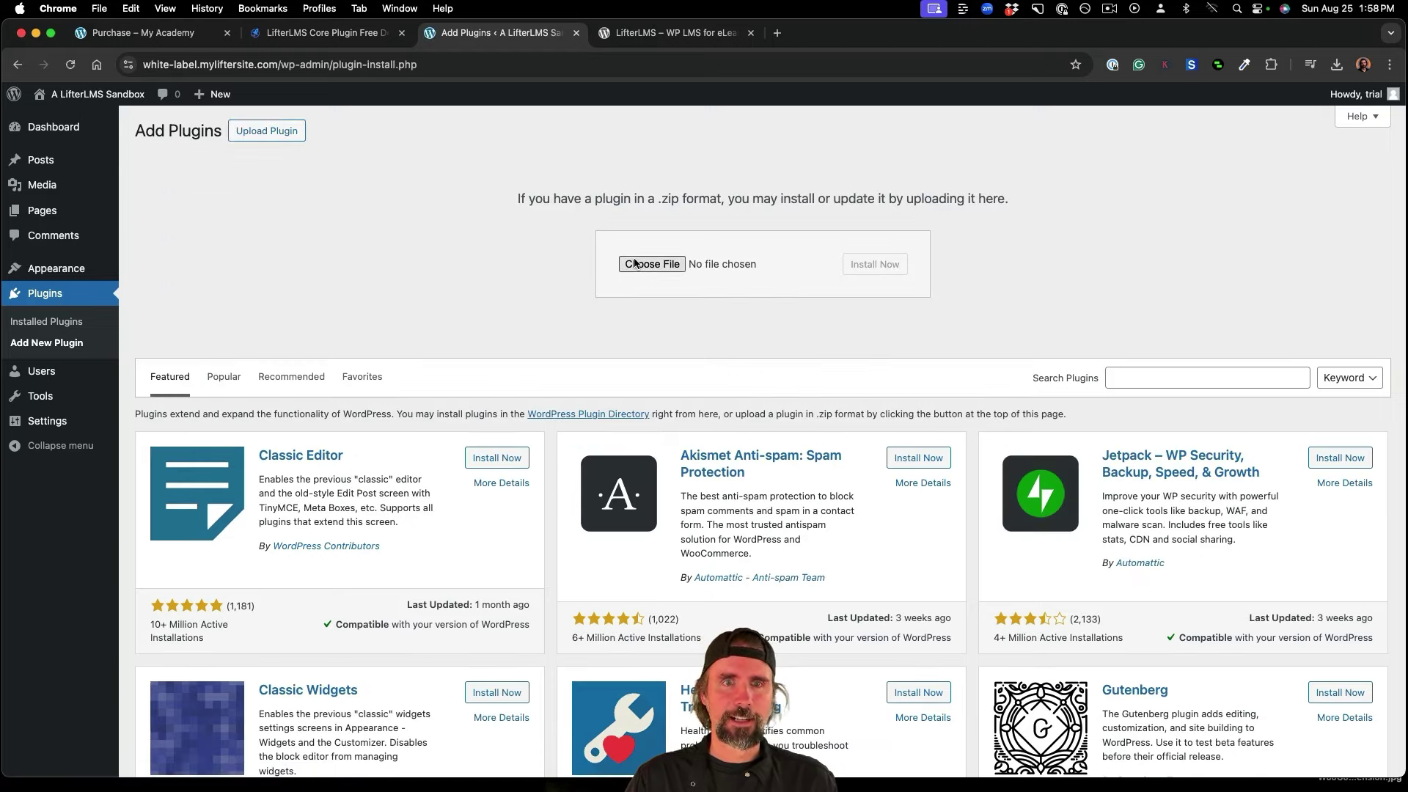
{"action": "left_click", "coordinate": [482, 312]}
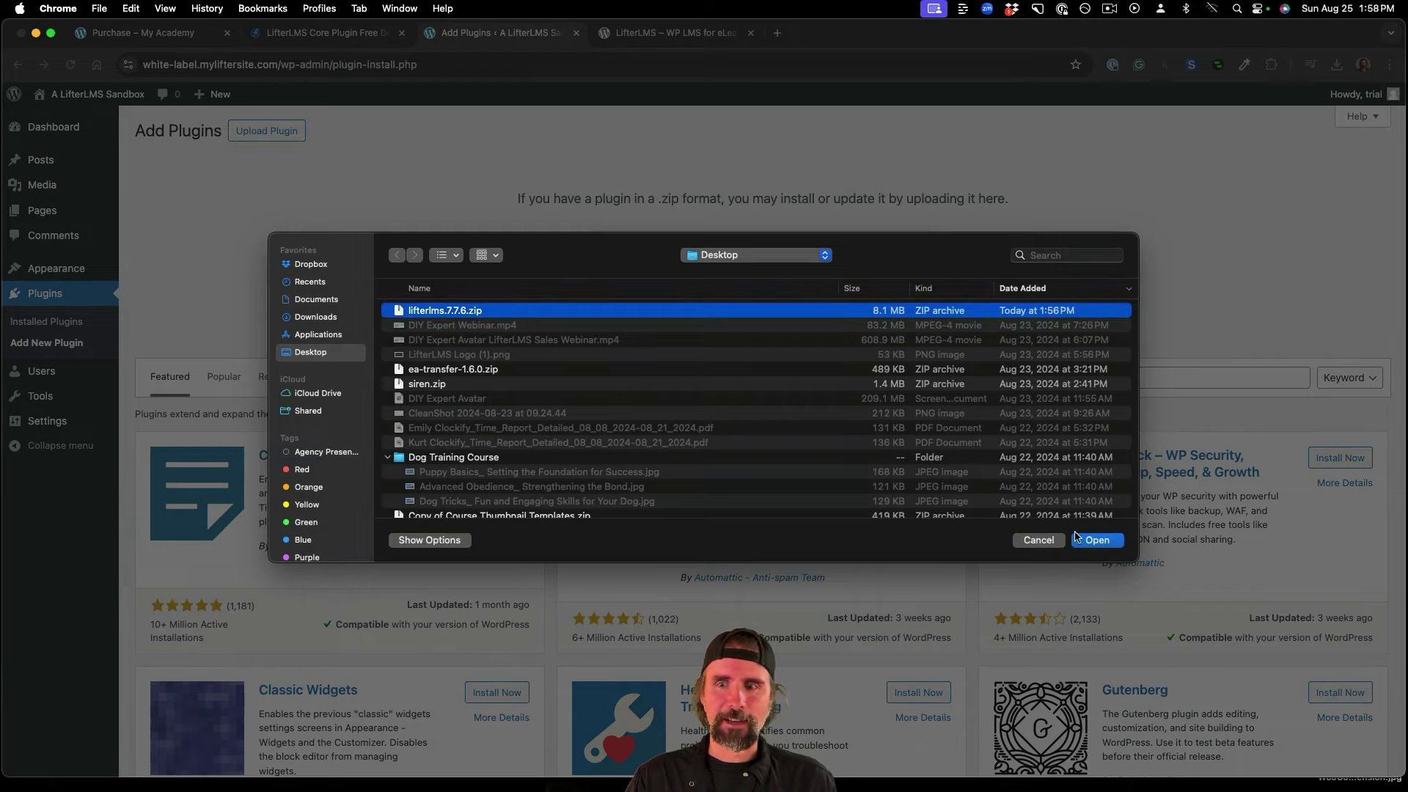
{"action": "left_click", "coordinate": [1096, 541]}
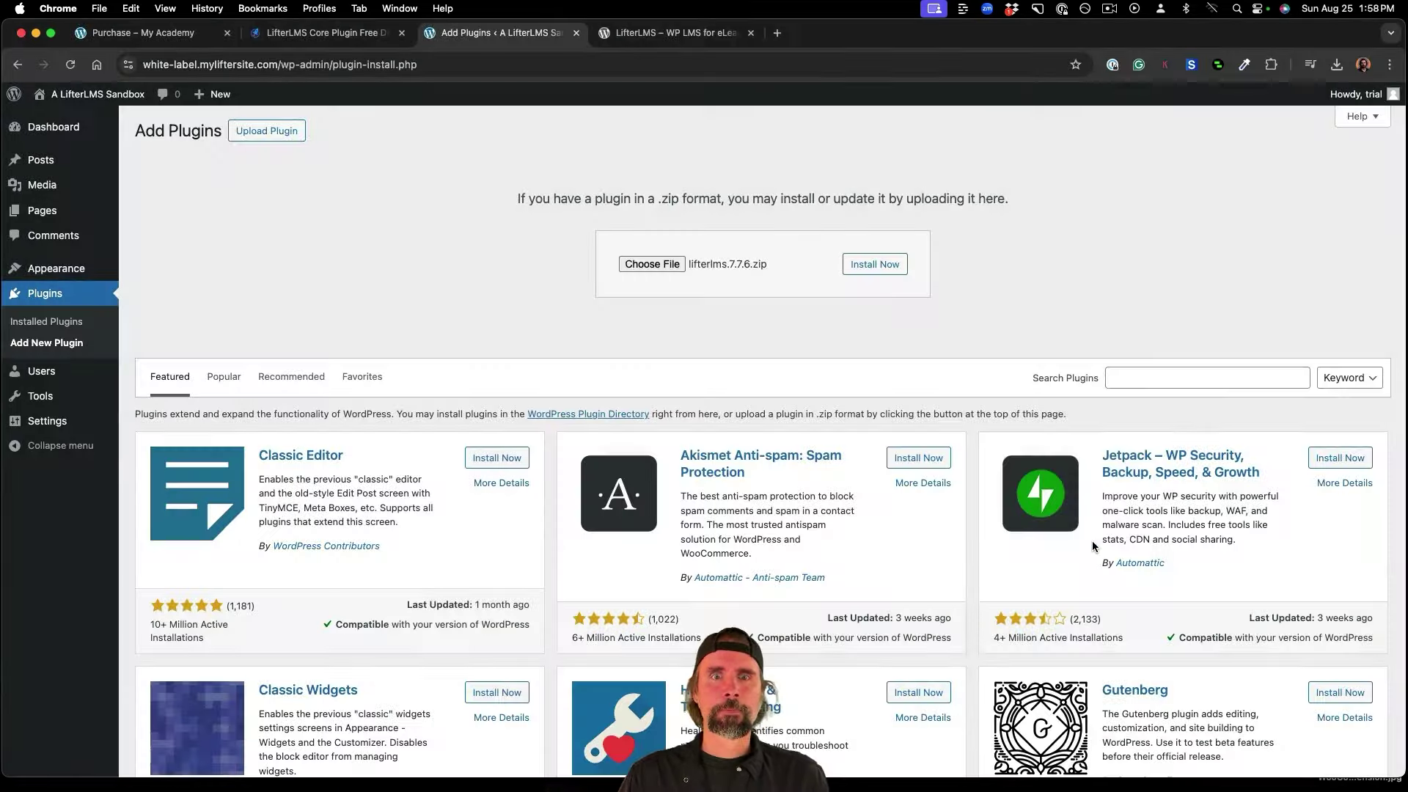
{"action": "left_click", "coordinate": [880, 275]}
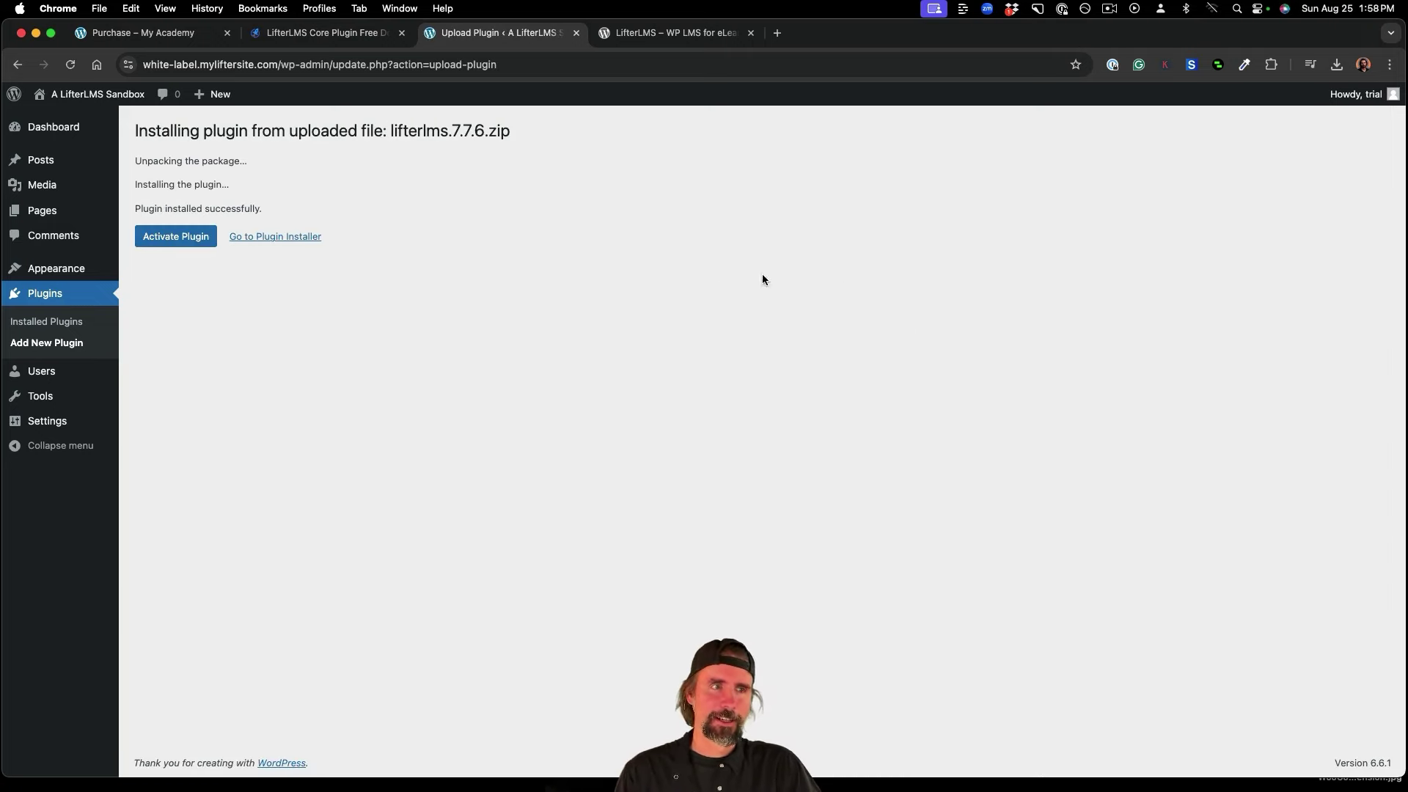
{"action": "left_click", "coordinate": [186, 243]}
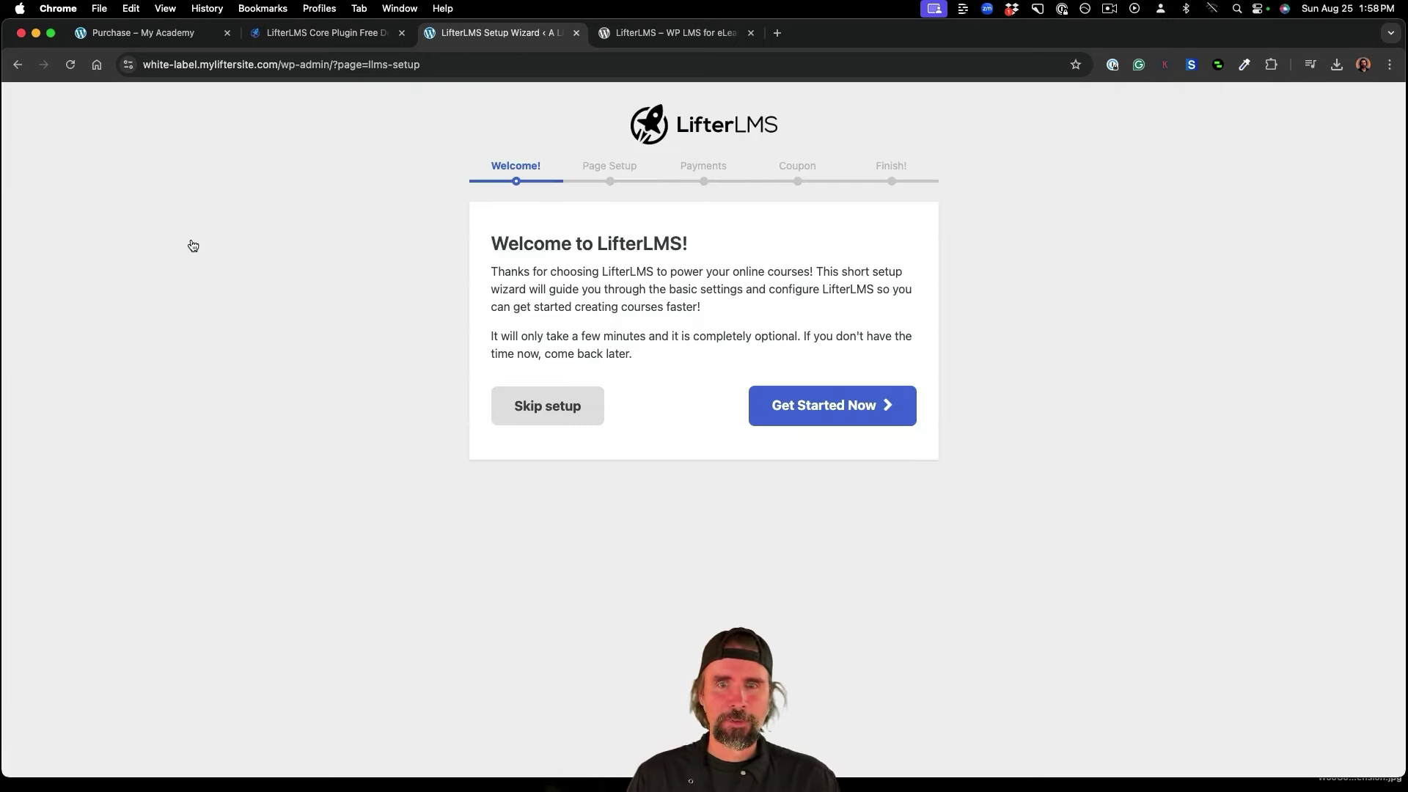
In the setup wizard, create the course pages, enable offline payments for United States, and allow usage data.
{"action": "left_click", "coordinate": [805, 396]}
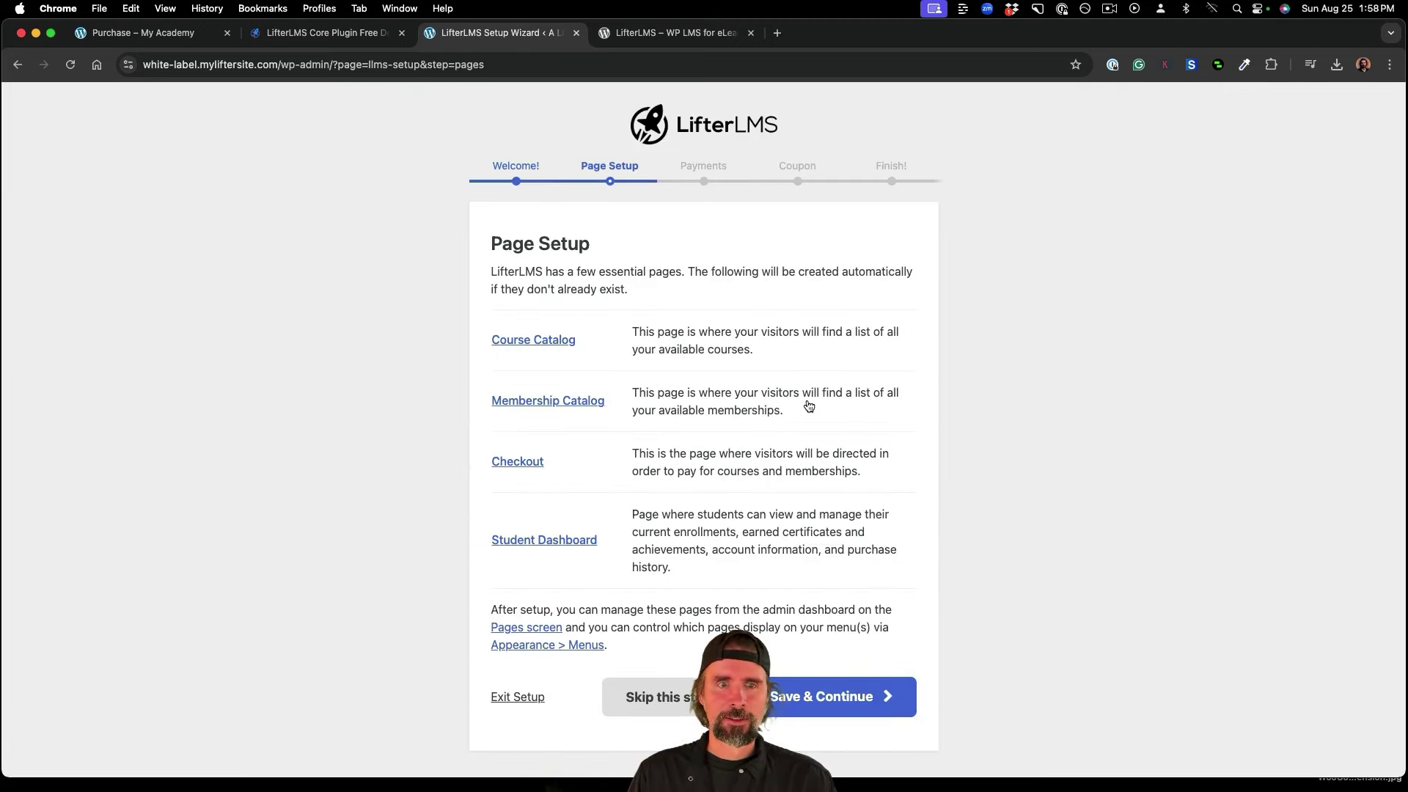
{"action": "left_click", "coordinate": [838, 700]}
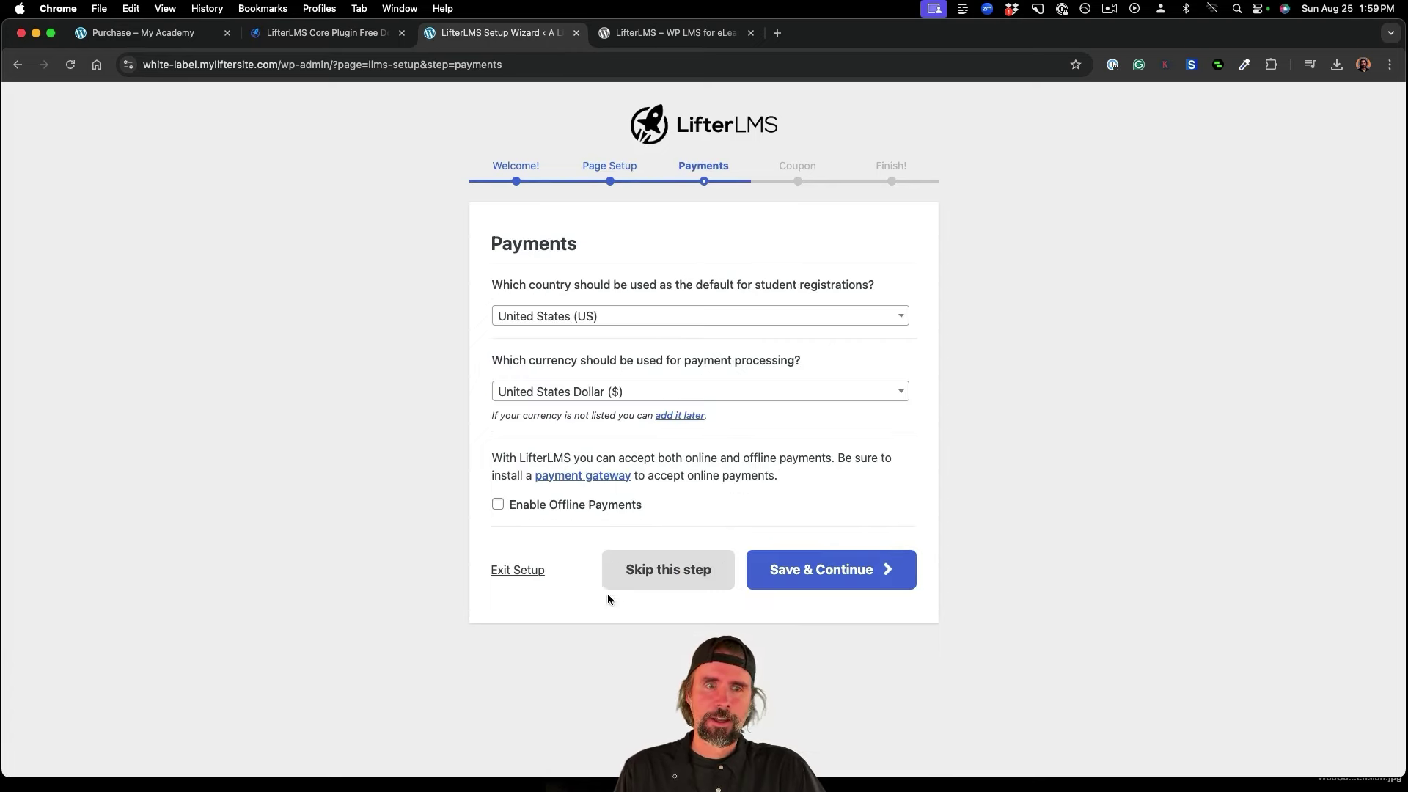
{"action": "left_click", "coordinate": [497, 504]}
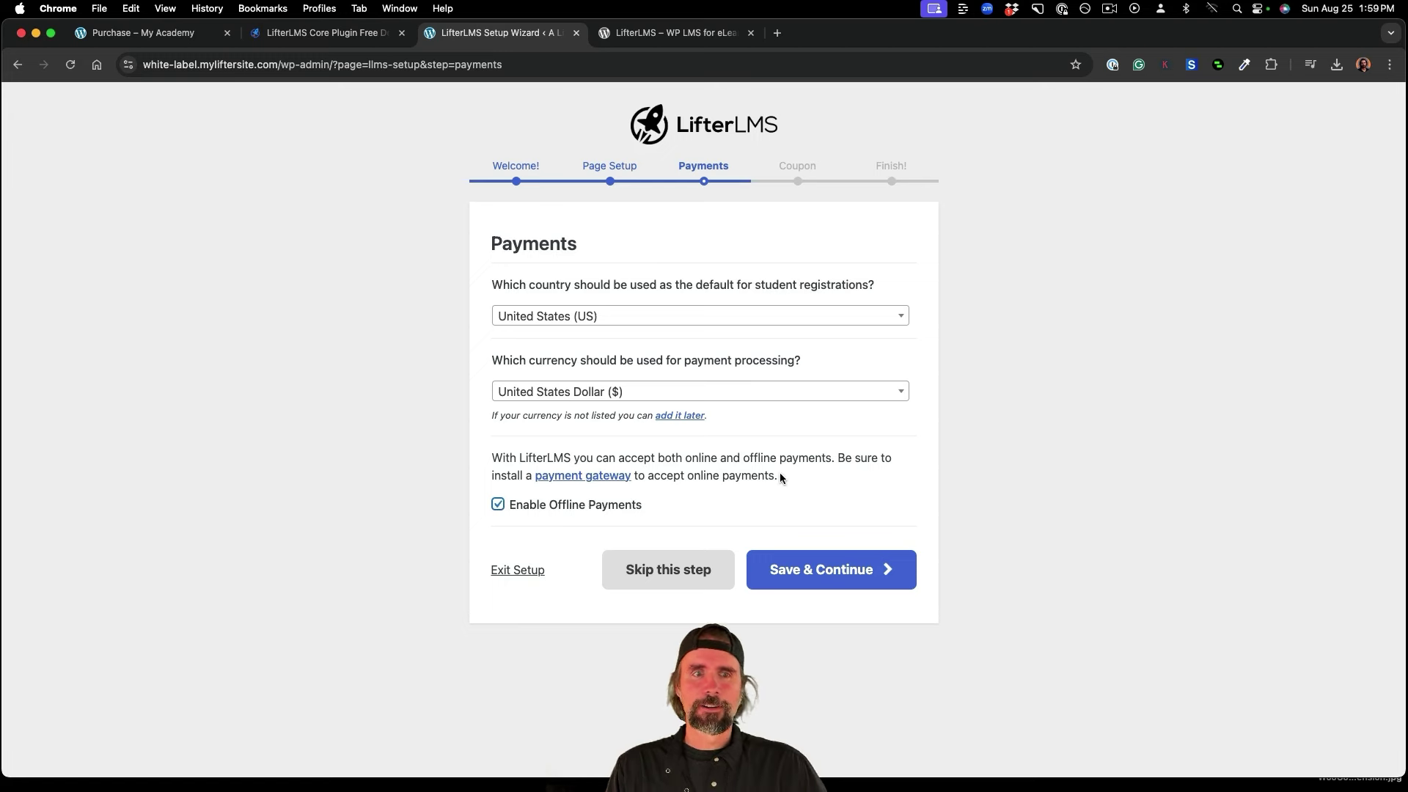
{"action": "left_click", "coordinate": [660, 314]}
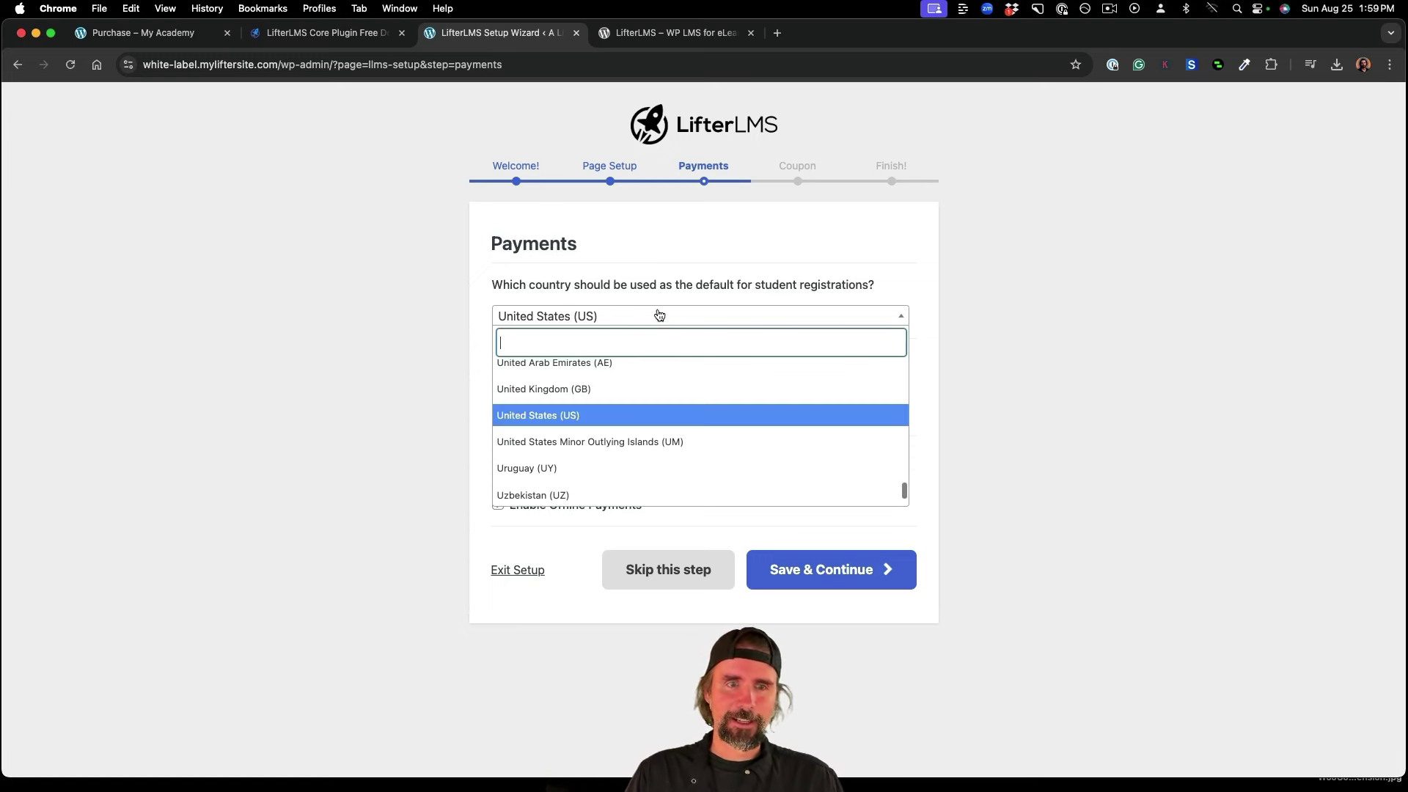
{"action": "left_click", "coordinate": [577, 415]}
{"action": "left_click", "coordinate": [803, 568]}
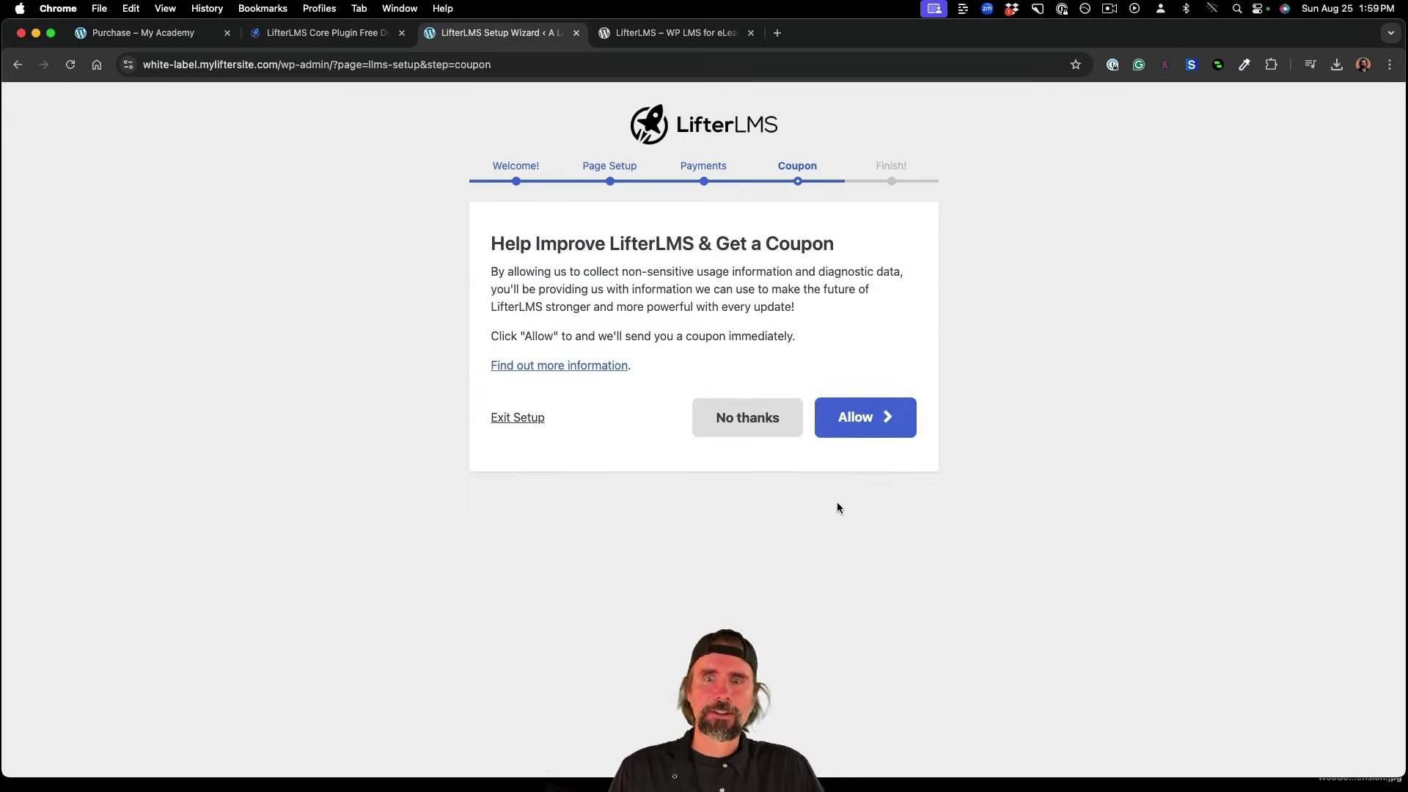
{"action": "left_click", "coordinate": [862, 426]}
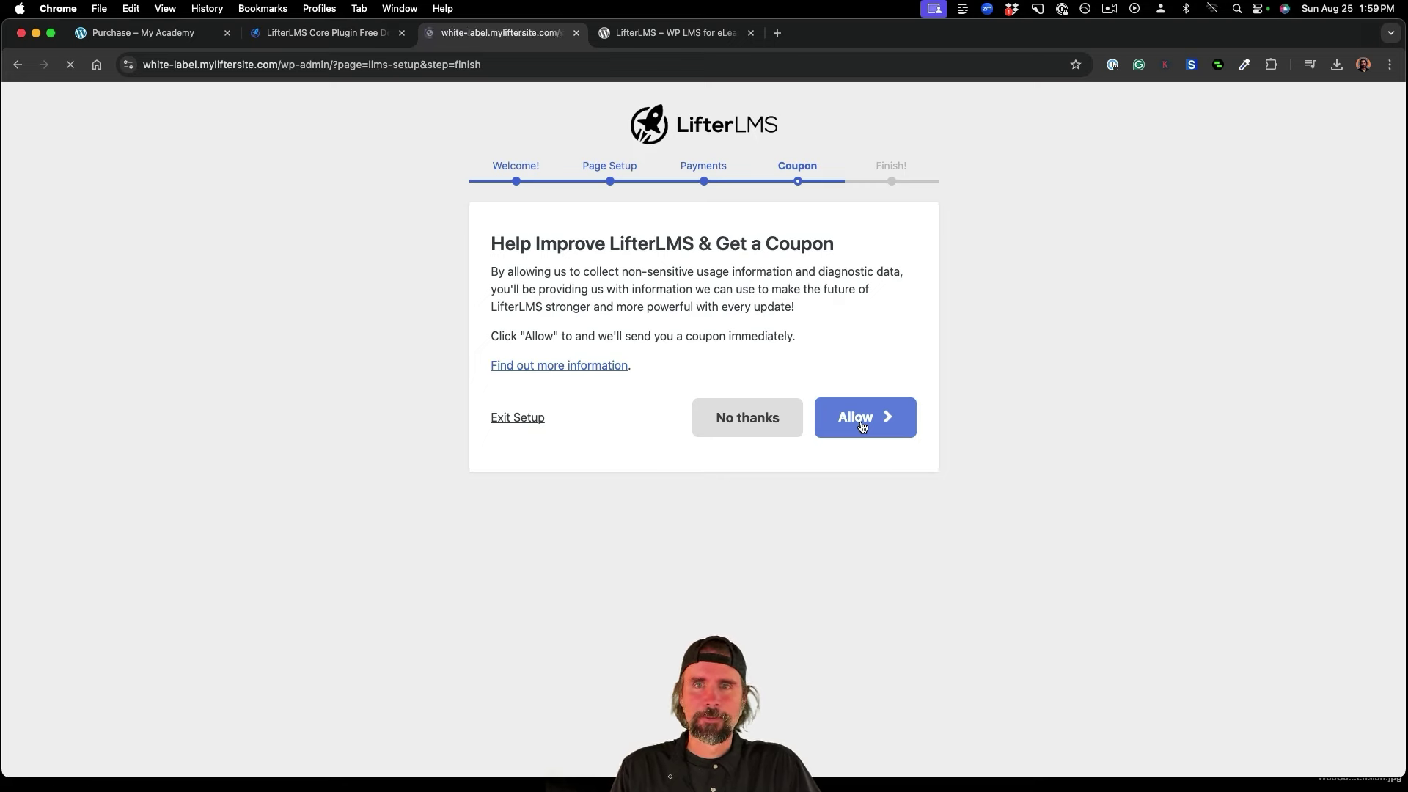
Import Morning Routine Mastery, Soulmate Attraction Playbook and Digital Entrepreneurship 101 from the Setup Complete page.
{"action": "scroll", "coordinate": [862, 427], "scroll_direction": "down", "scroll_amount": 5}
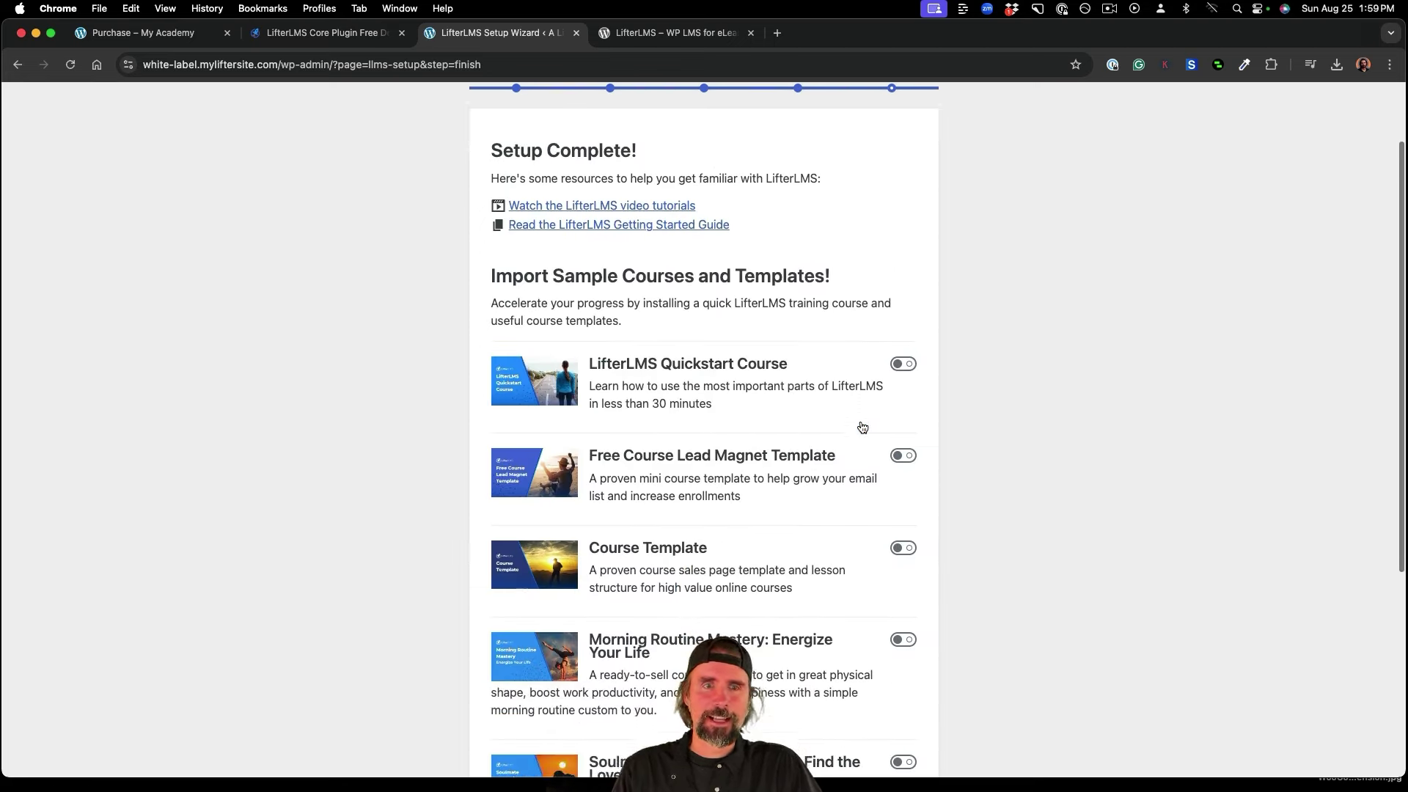
{"action": "scroll", "coordinate": [862, 427], "scroll_direction": "down", "scroll_amount": 4}
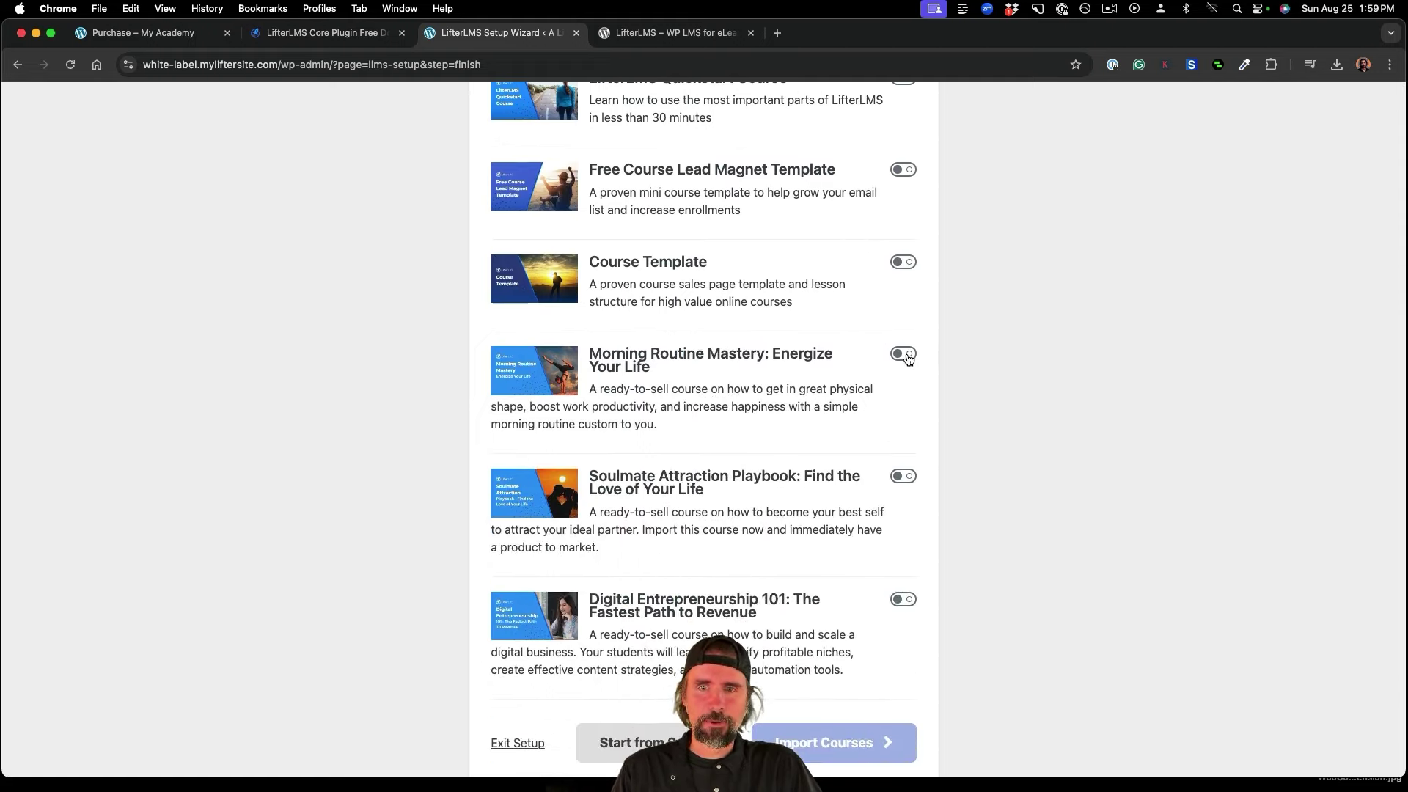
{"action": "left_click", "coordinate": [907, 357]}
{"action": "left_click", "coordinate": [903, 476]}
{"action": "left_click", "coordinate": [903, 600]}
{"action": "scroll", "coordinate": [713, 389], "scroll_direction": "down", "scroll_amount": 2}
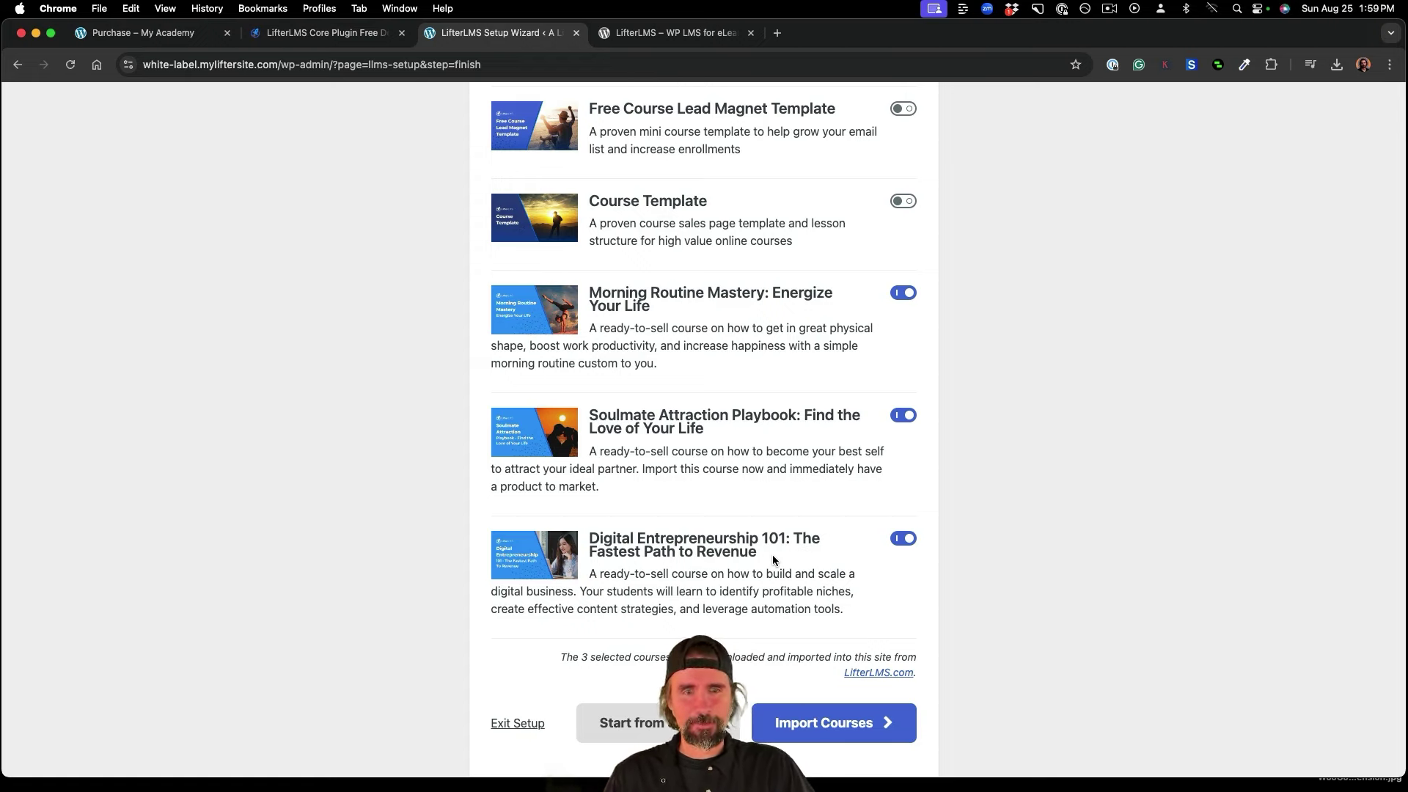
{"action": "left_click", "coordinate": [795, 726]}
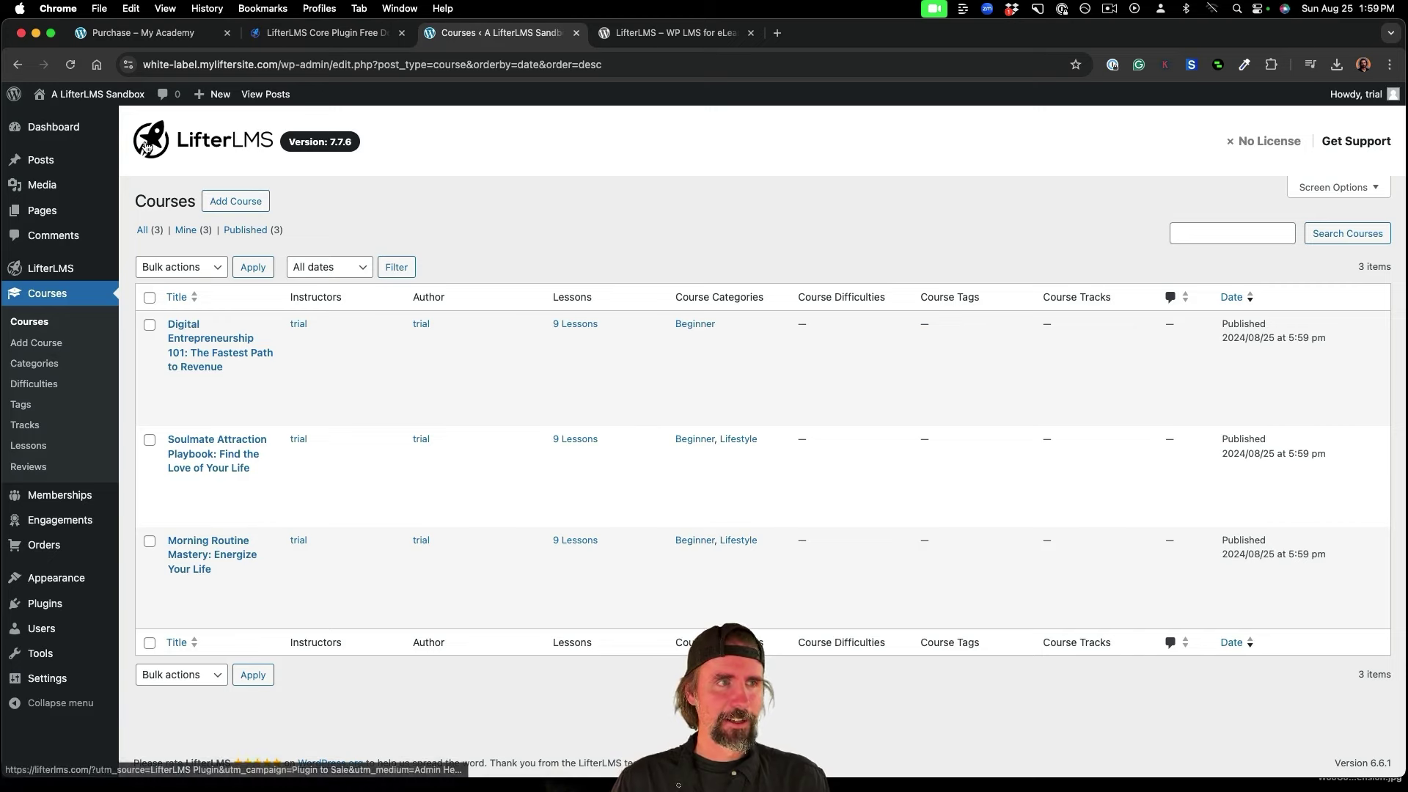
Visit the live site and browse its Course Catalog page.
{"action": "left_click", "coordinate": [83, 119]}
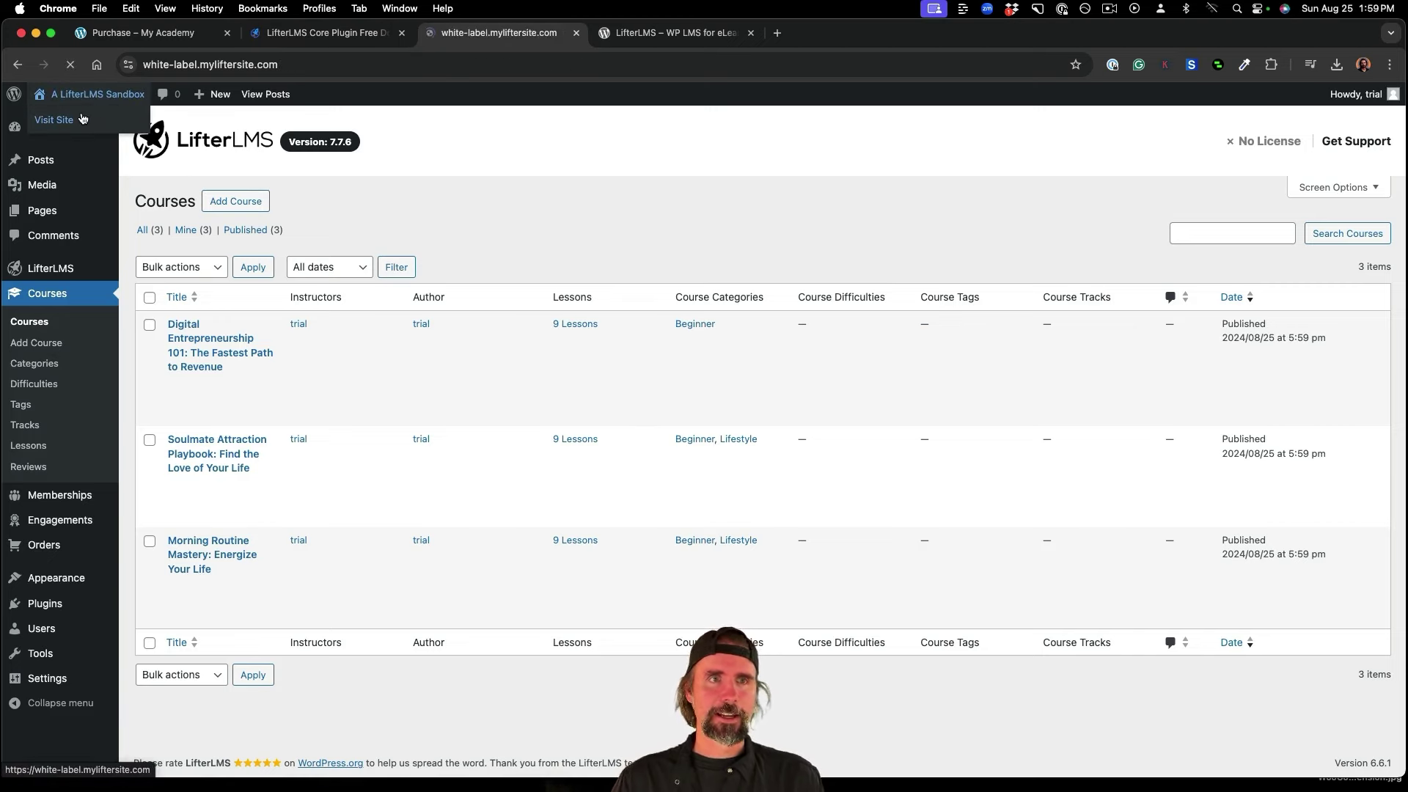
{"action": "left_click", "coordinate": [760, 134]}
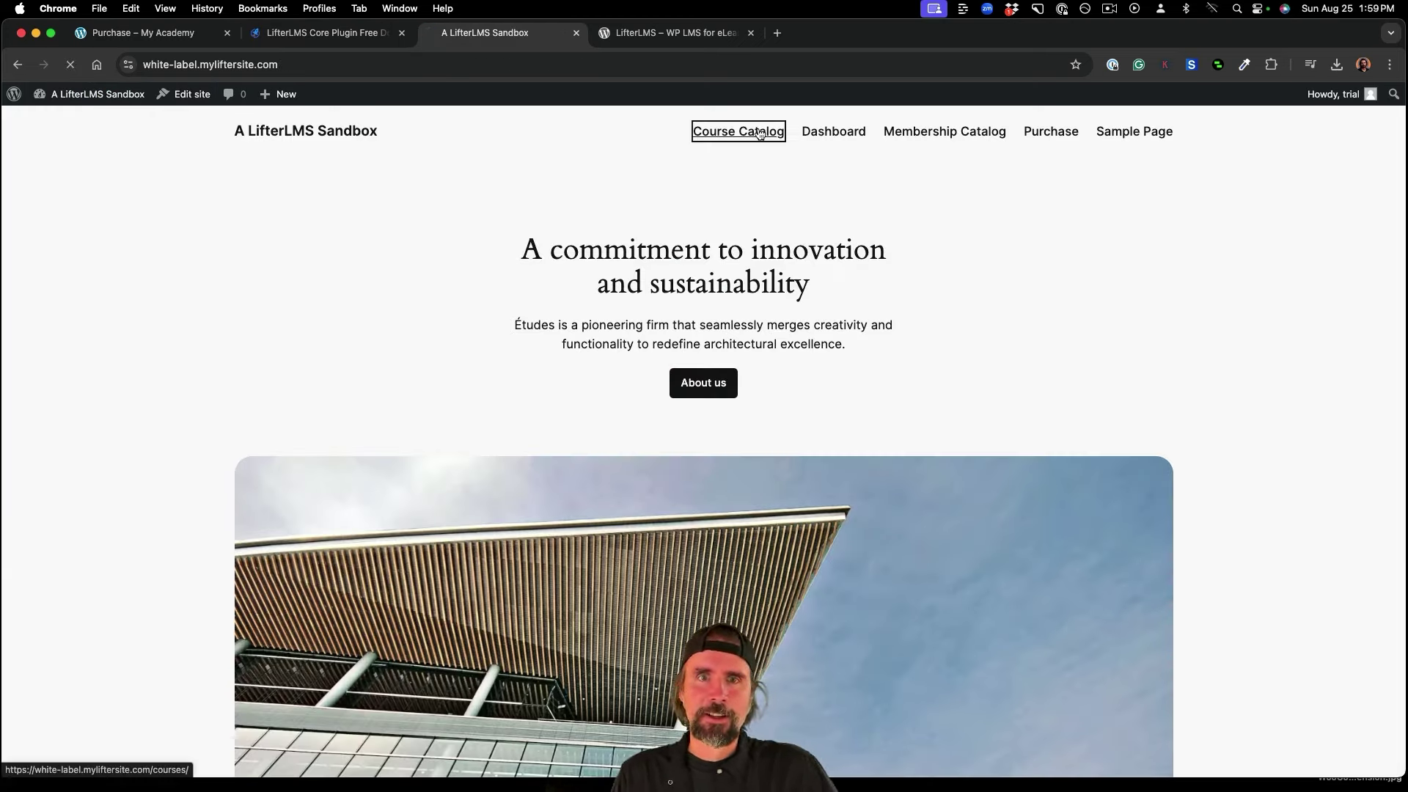
{"action": "scroll", "coordinate": [1059, 315], "scroll_direction": "down", "scroll_amount": 3}
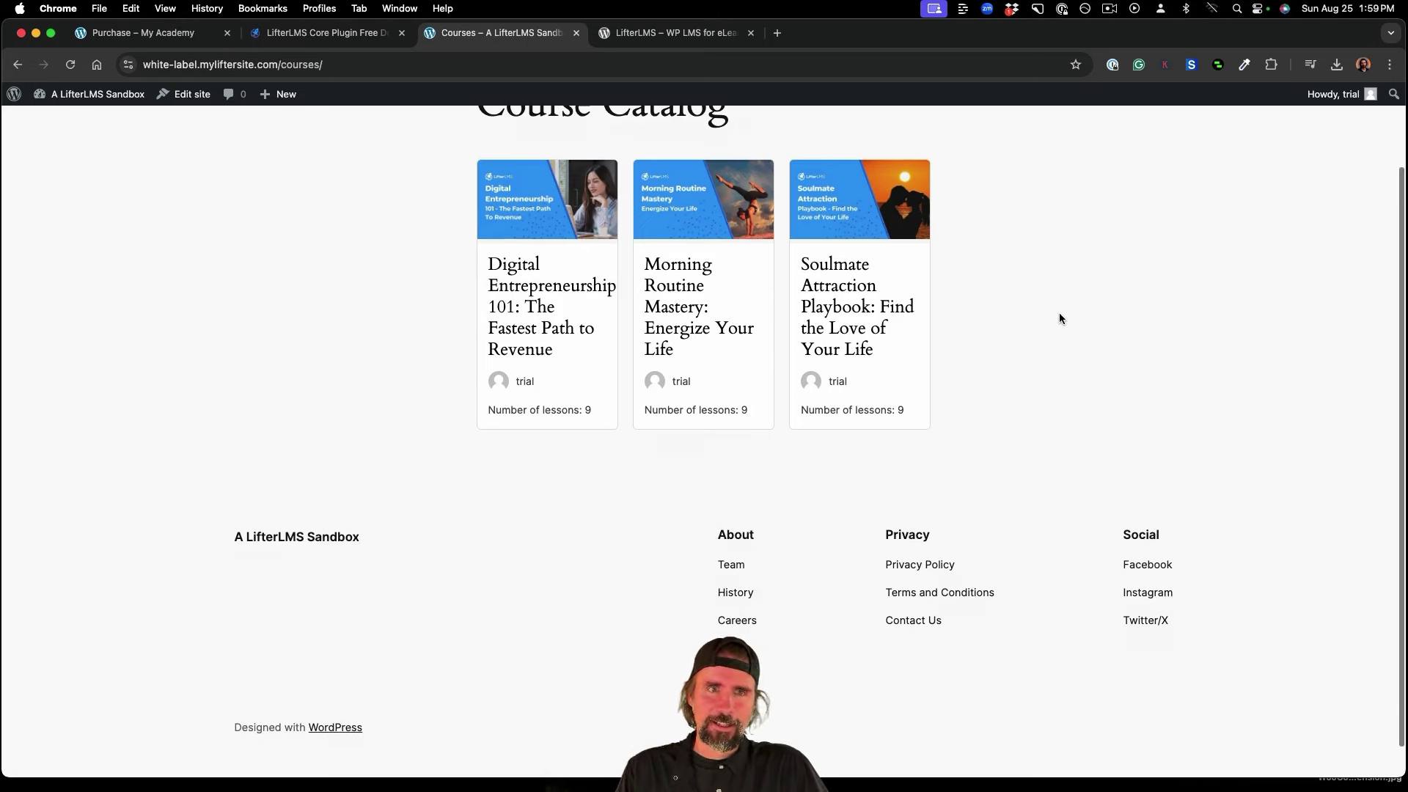
{"action": "scroll", "coordinate": [1059, 315], "scroll_direction": "up", "scroll_amount": 3}
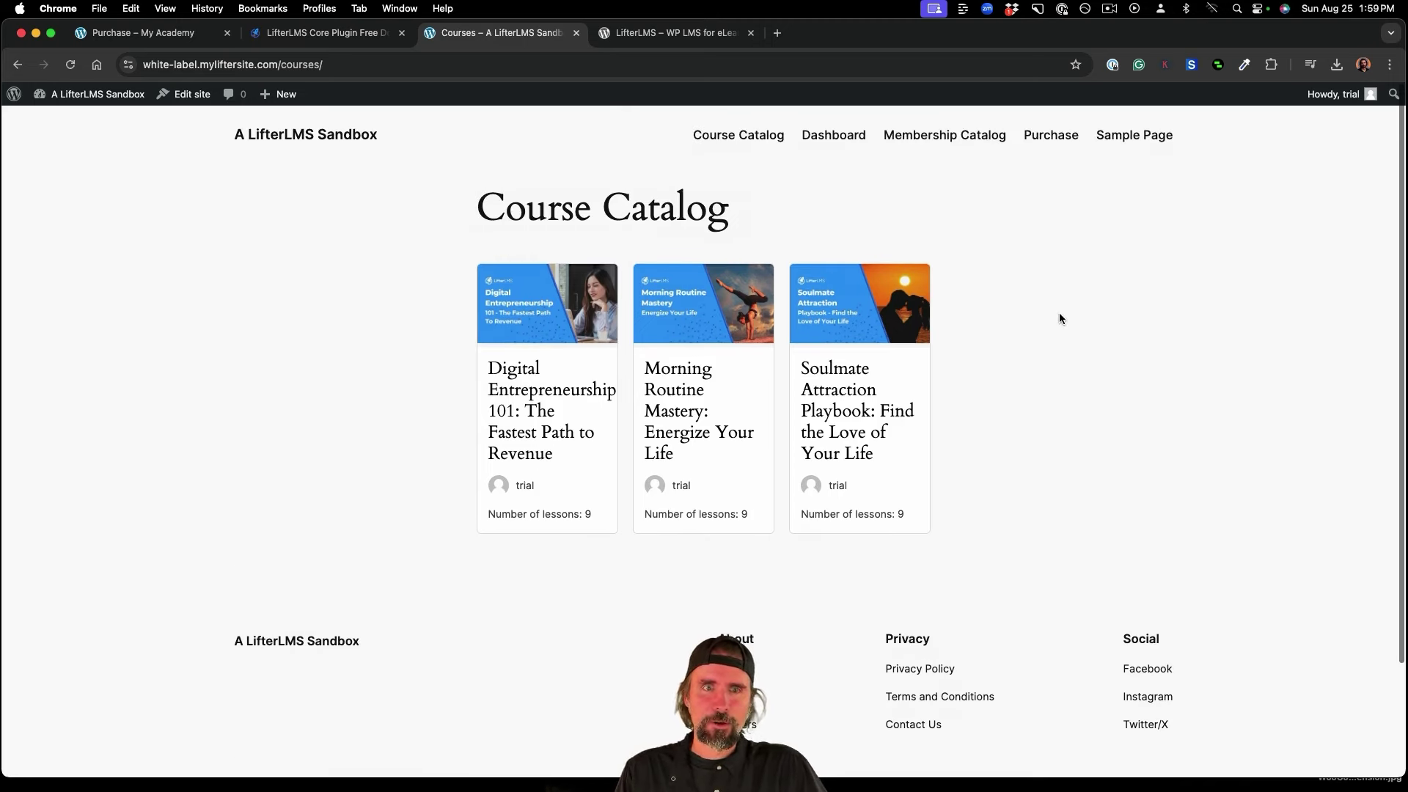
Open and scroll through the Digital Entrepreneurship 101 course page.
{"action": "left_click", "coordinate": [502, 389]}
{"action": "scroll", "coordinate": [503, 390], "scroll_direction": "down", "scroll_amount": 2}
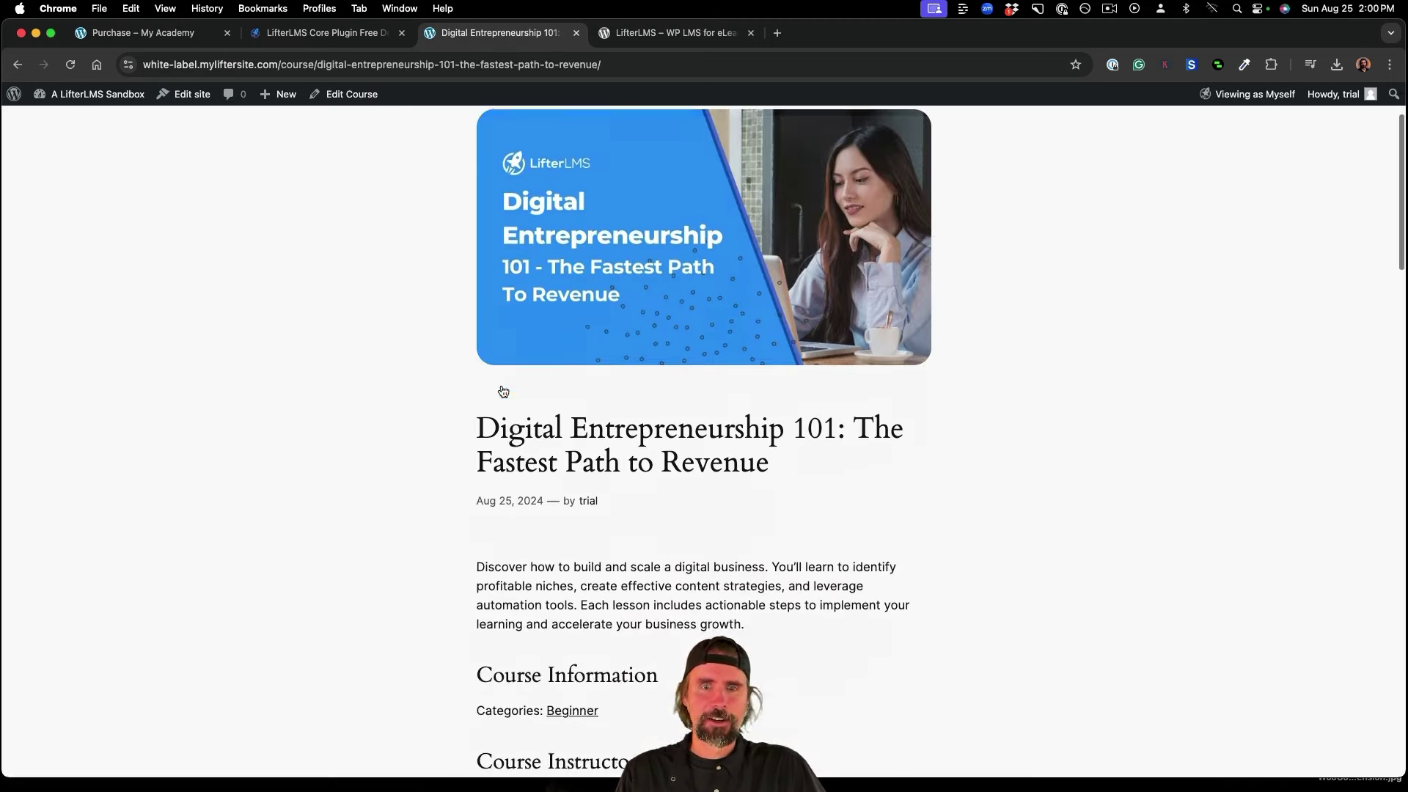
{"action": "scroll", "coordinate": [503, 391], "scroll_direction": "down", "scroll_amount": 15}
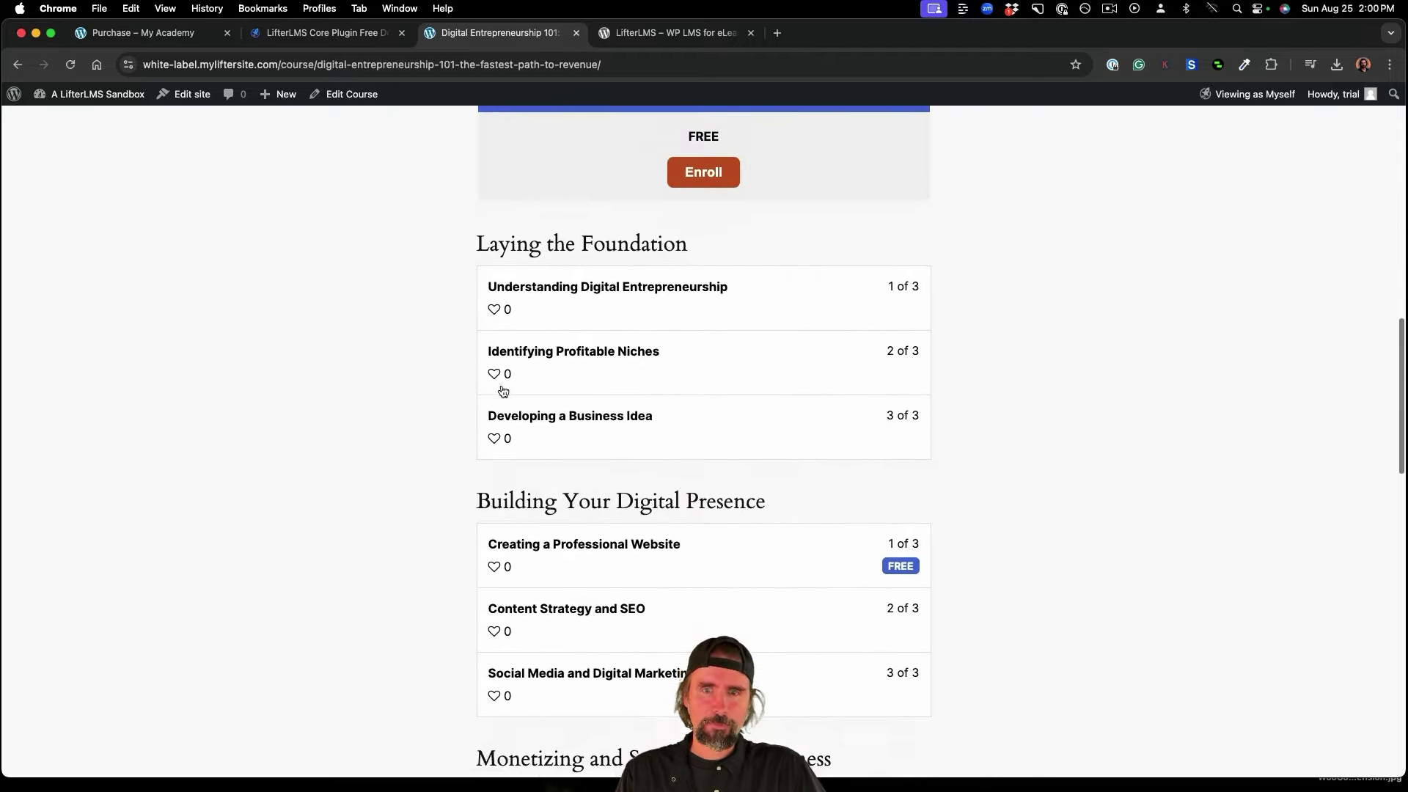
{"action": "scroll", "coordinate": [502, 390], "scroll_direction": "down", "scroll_amount": 9}
{"action": "scroll", "coordinate": [502, 390], "scroll_direction": "up", "scroll_amount": 7}
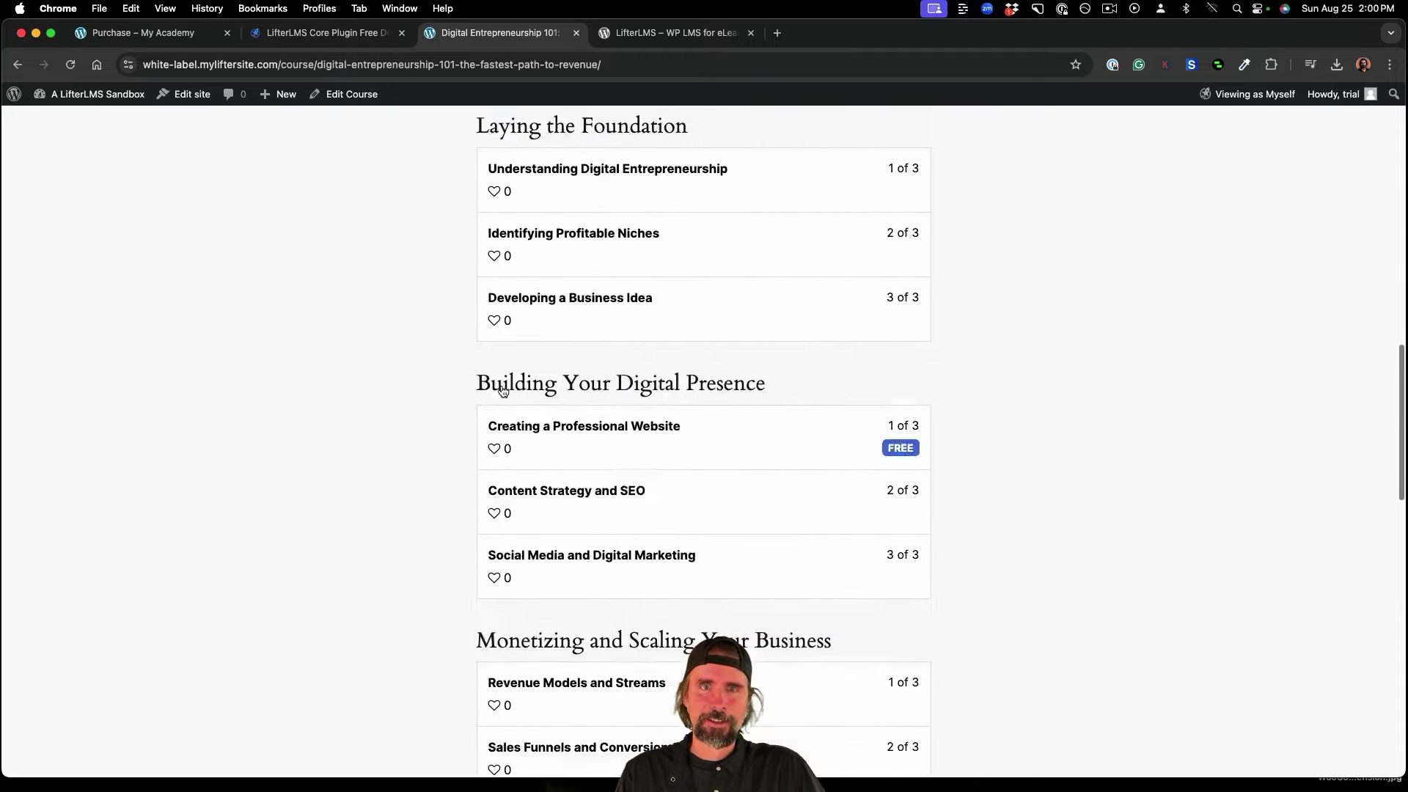
{"action": "scroll", "coordinate": [502, 390], "scroll_direction": "up", "scroll_amount": 15}
Back in the catalog, open and scroll through the Morning Routine Mastery course page.
{"action": "left_click", "coordinate": [722, 132]}
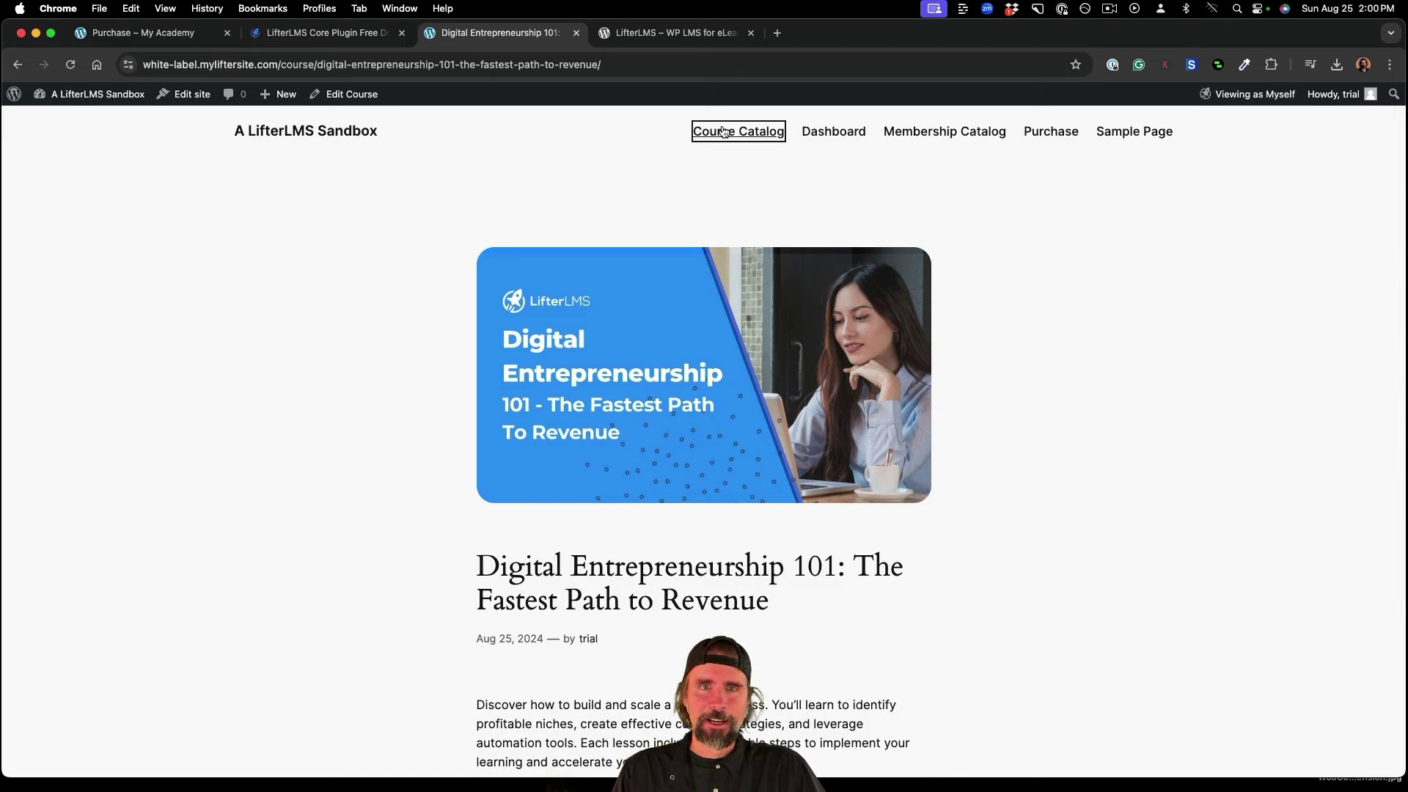
{"action": "left_click", "coordinate": [693, 373]}
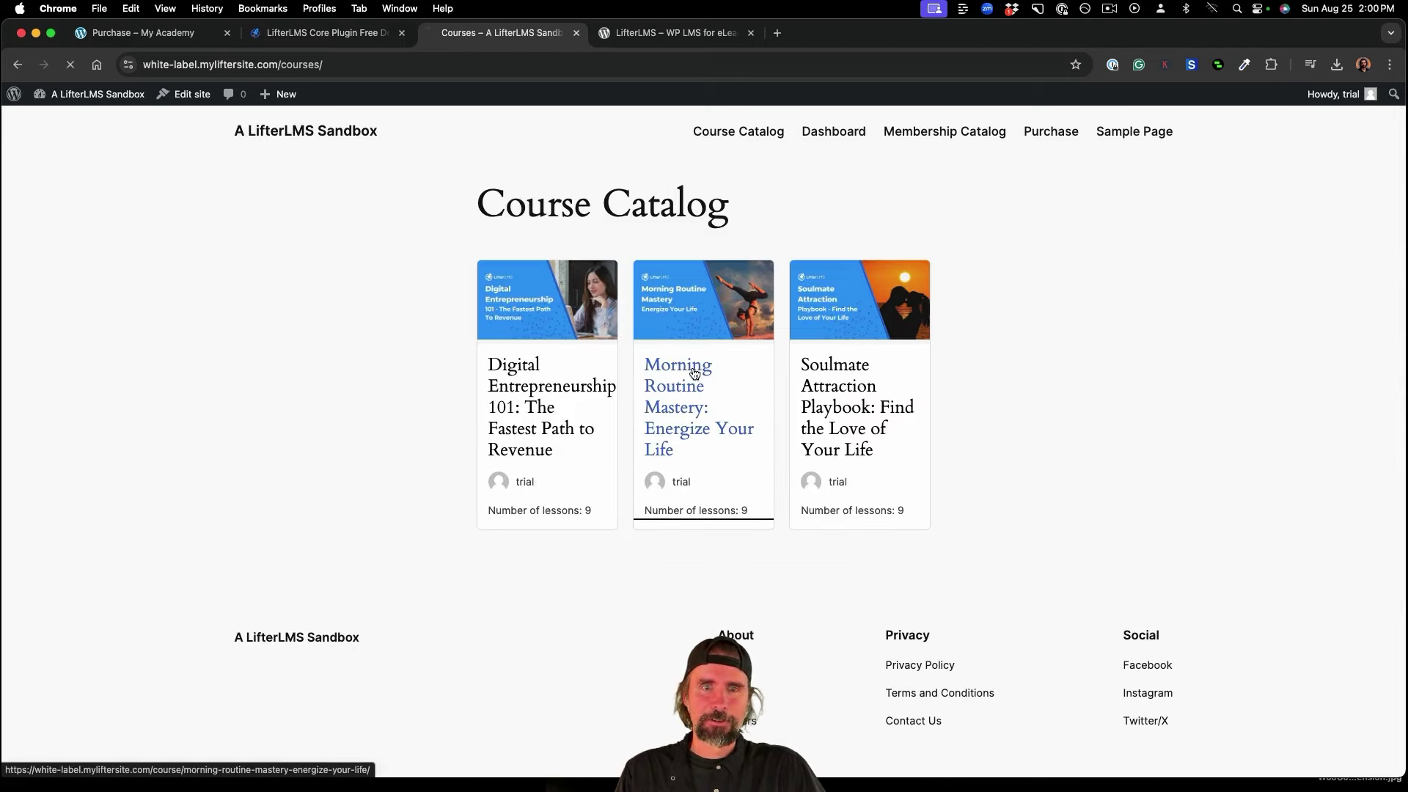
{"action": "scroll", "coordinate": [694, 373], "scroll_direction": "down", "scroll_amount": 6}
{"action": "scroll", "coordinate": [694, 373], "scroll_direction": "down", "scroll_amount": 13}
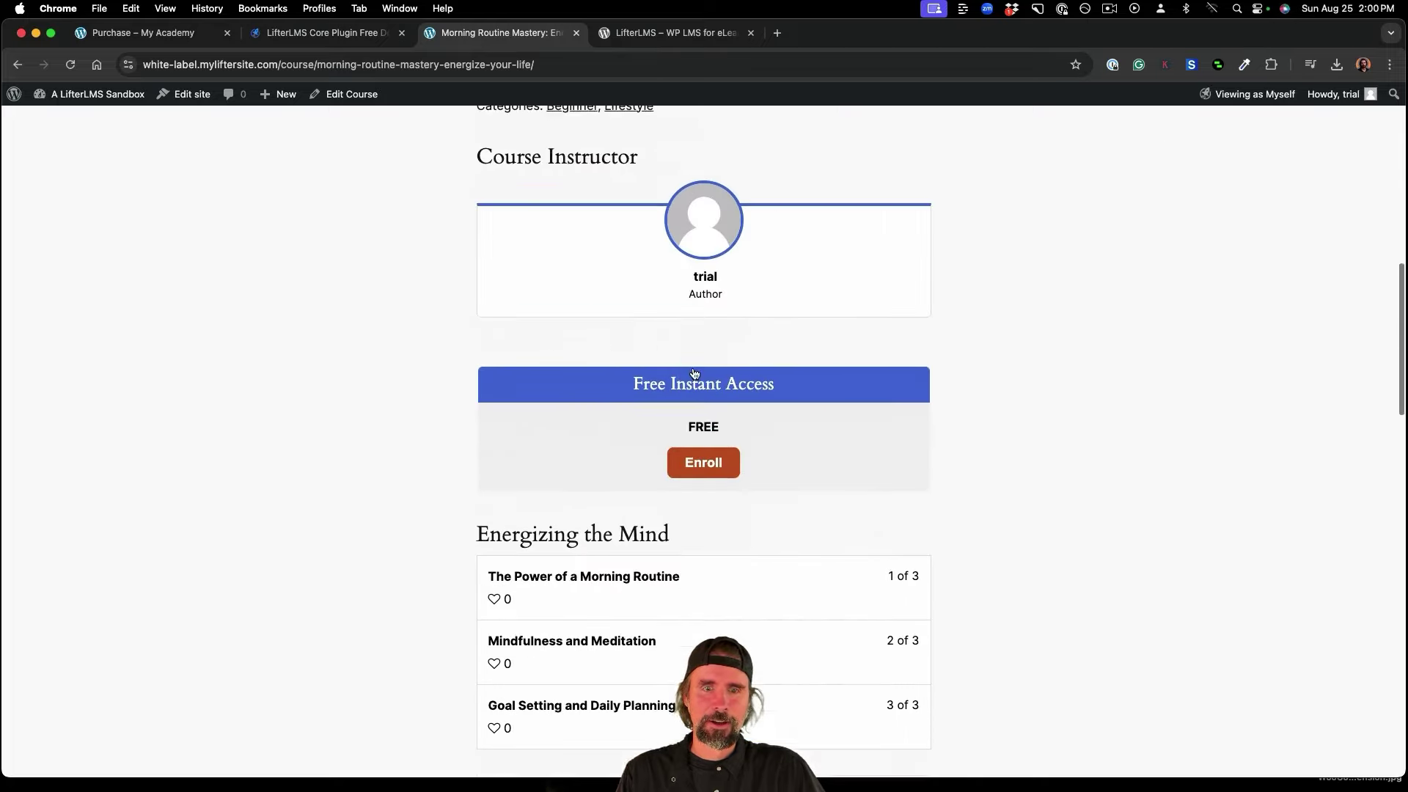
{"action": "scroll", "coordinate": [694, 373], "scroll_direction": "up", "scroll_amount": 20}
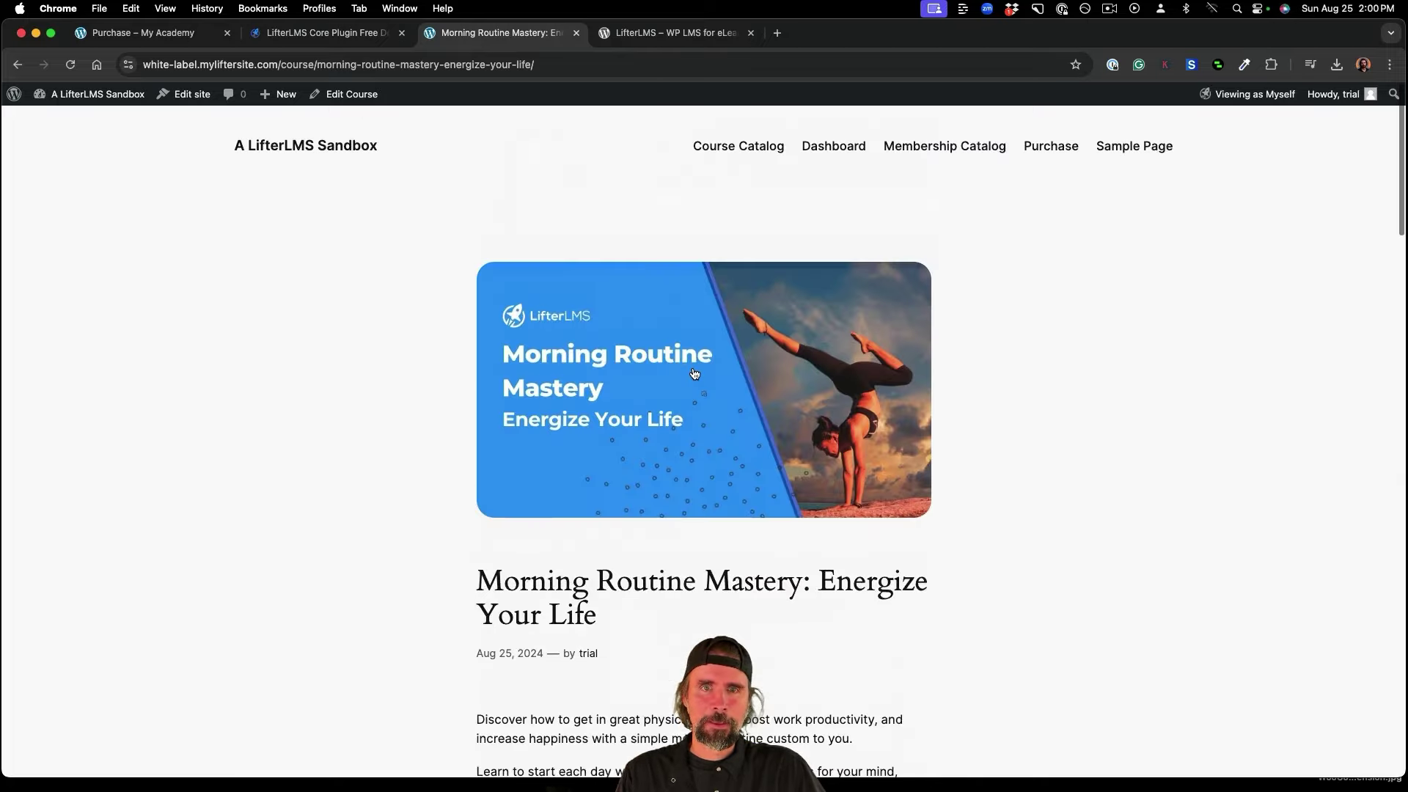
Back in the catalog, open the Soulmate Attraction Playbook course and scroll through its page.
{"action": "left_click", "coordinate": [734, 134]}
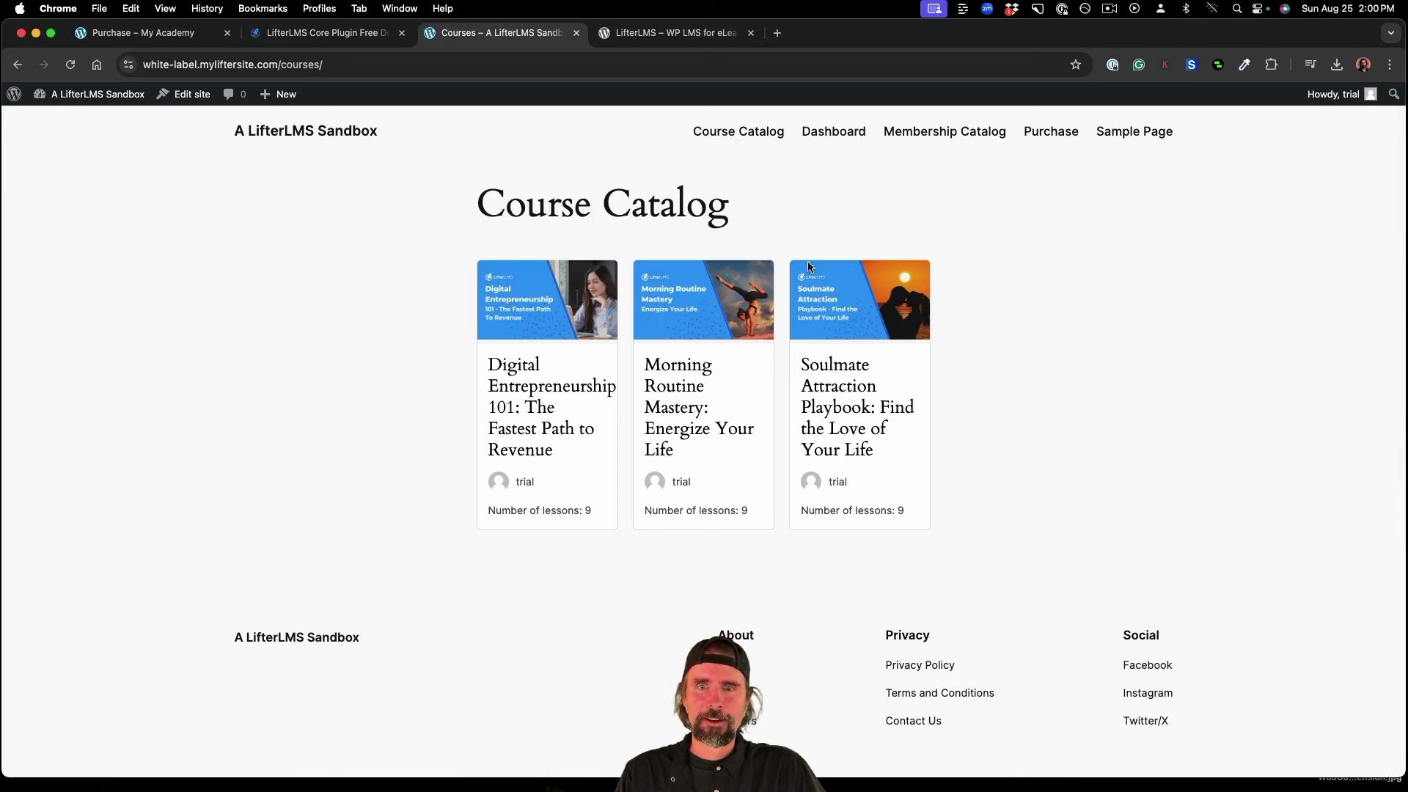
{"action": "left_click", "coordinate": [822, 411]}
{"action": "scroll", "coordinate": [834, 411], "scroll_direction": "down", "scroll_amount": 1}
{"action": "scroll", "coordinate": [834, 410], "scroll_direction": "down", "scroll_amount": 12}
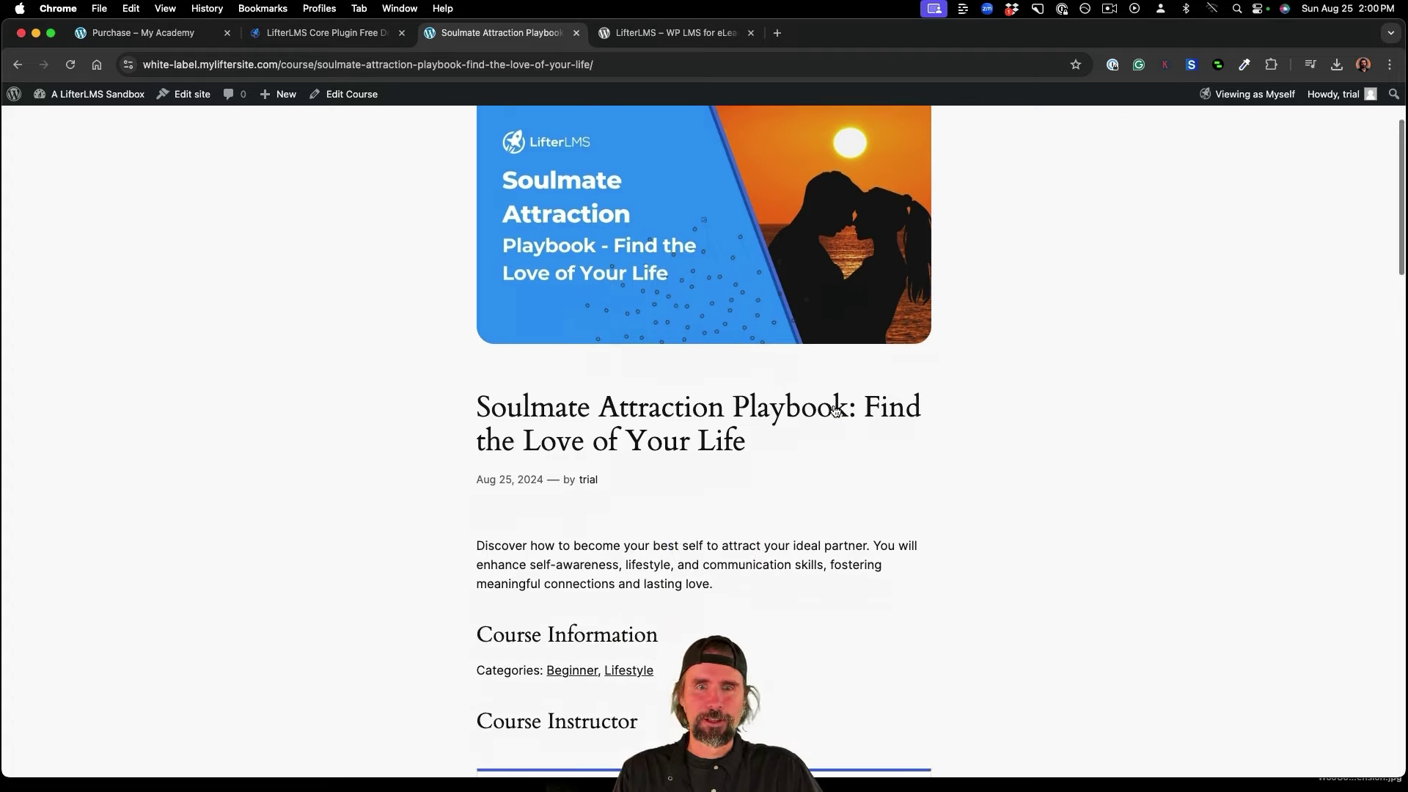
{"action": "scroll", "coordinate": [834, 411], "scroll_direction": "down", "scroll_amount": 5}
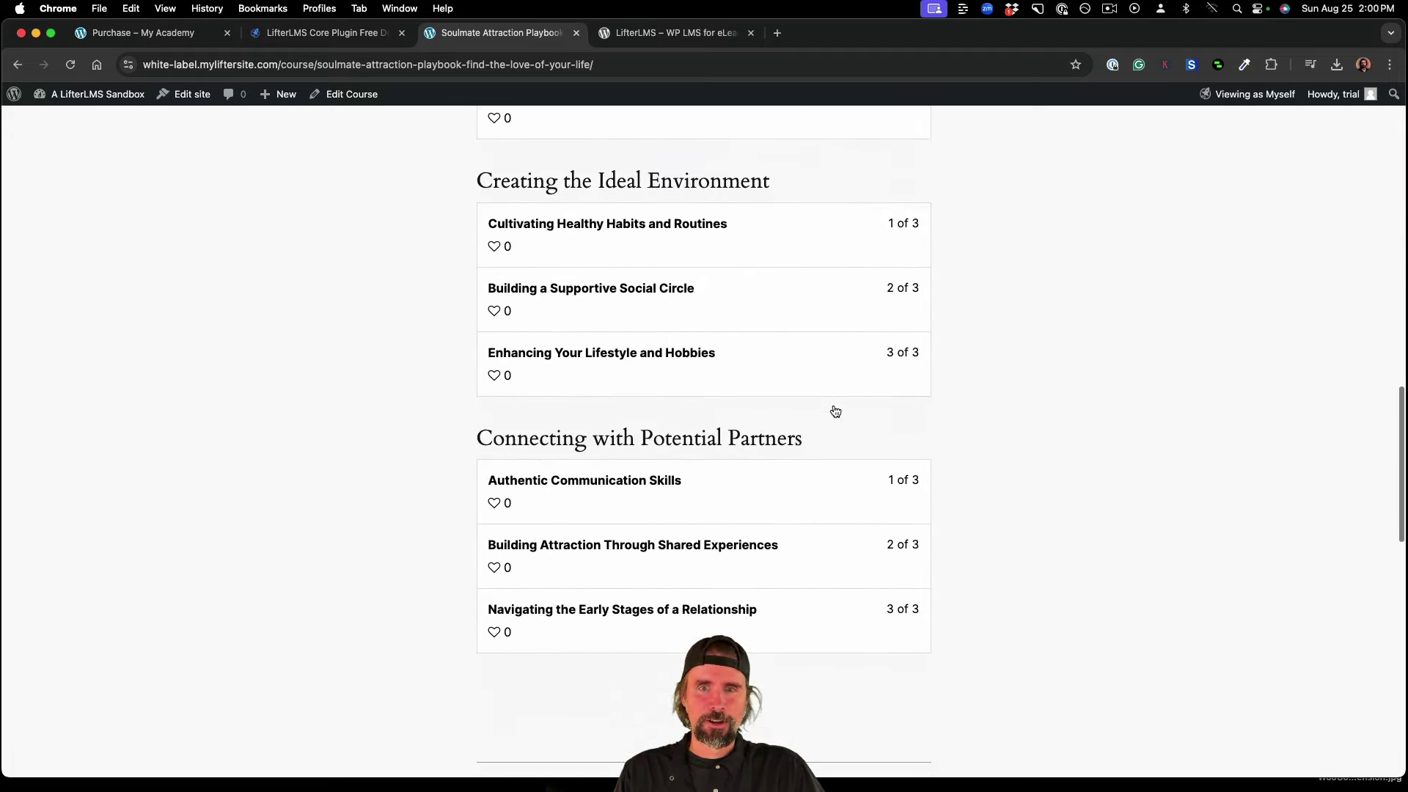
{"action": "scroll", "coordinate": [834, 410], "scroll_direction": "up", "scroll_amount": 3}
{"action": "scroll", "coordinate": [835, 411], "scroll_direction": "up", "scroll_amount": 5}
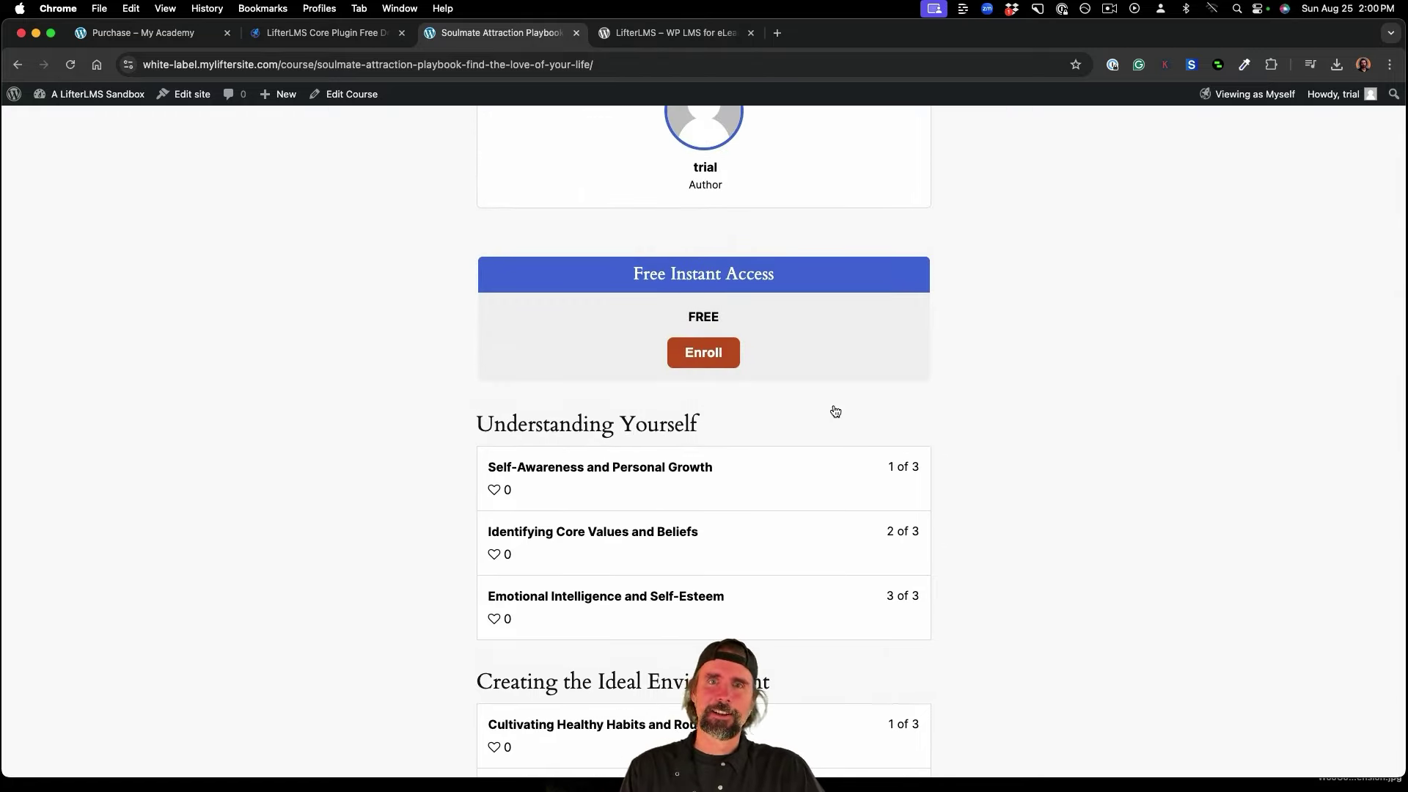
{"action": "scroll", "coordinate": [834, 411], "scroll_direction": "up", "scroll_amount": 10}
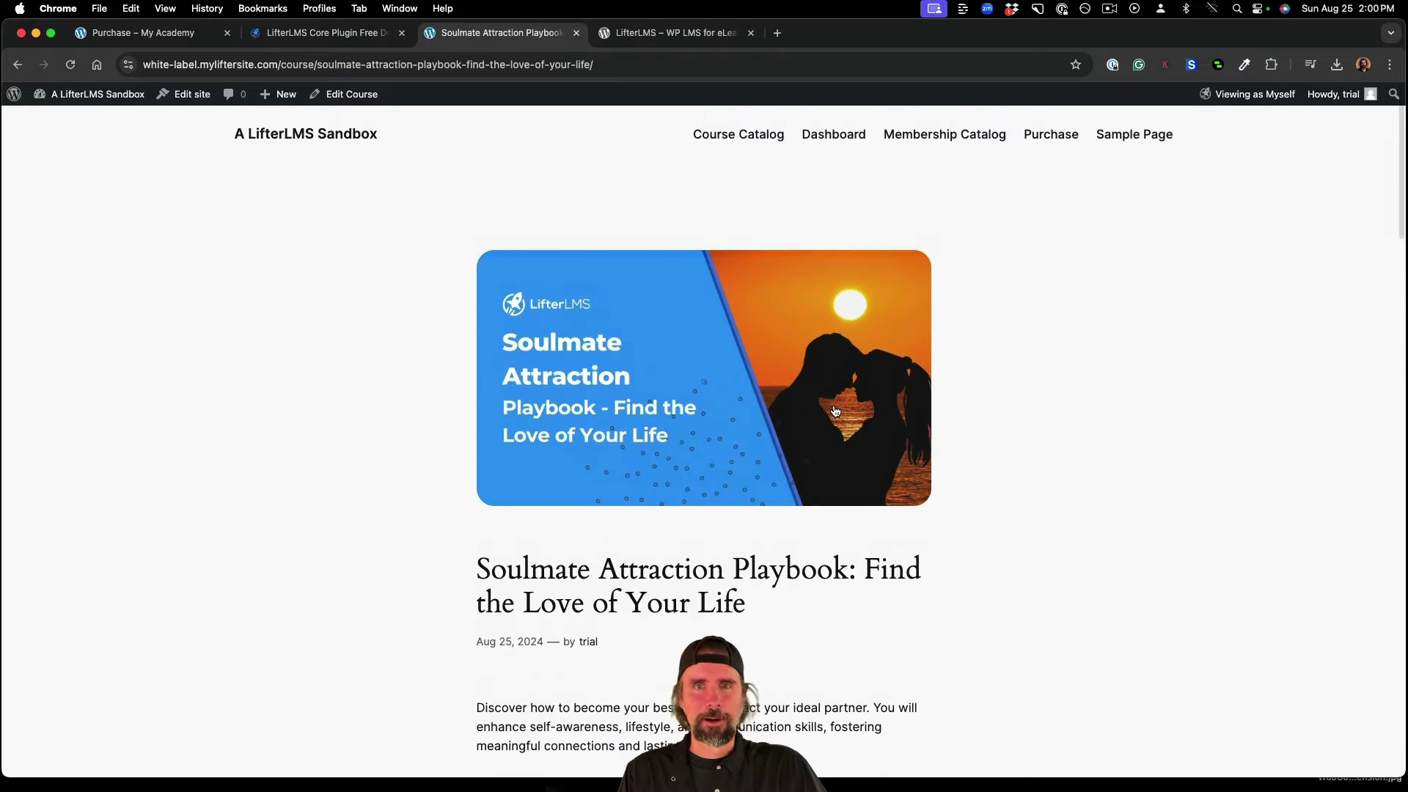